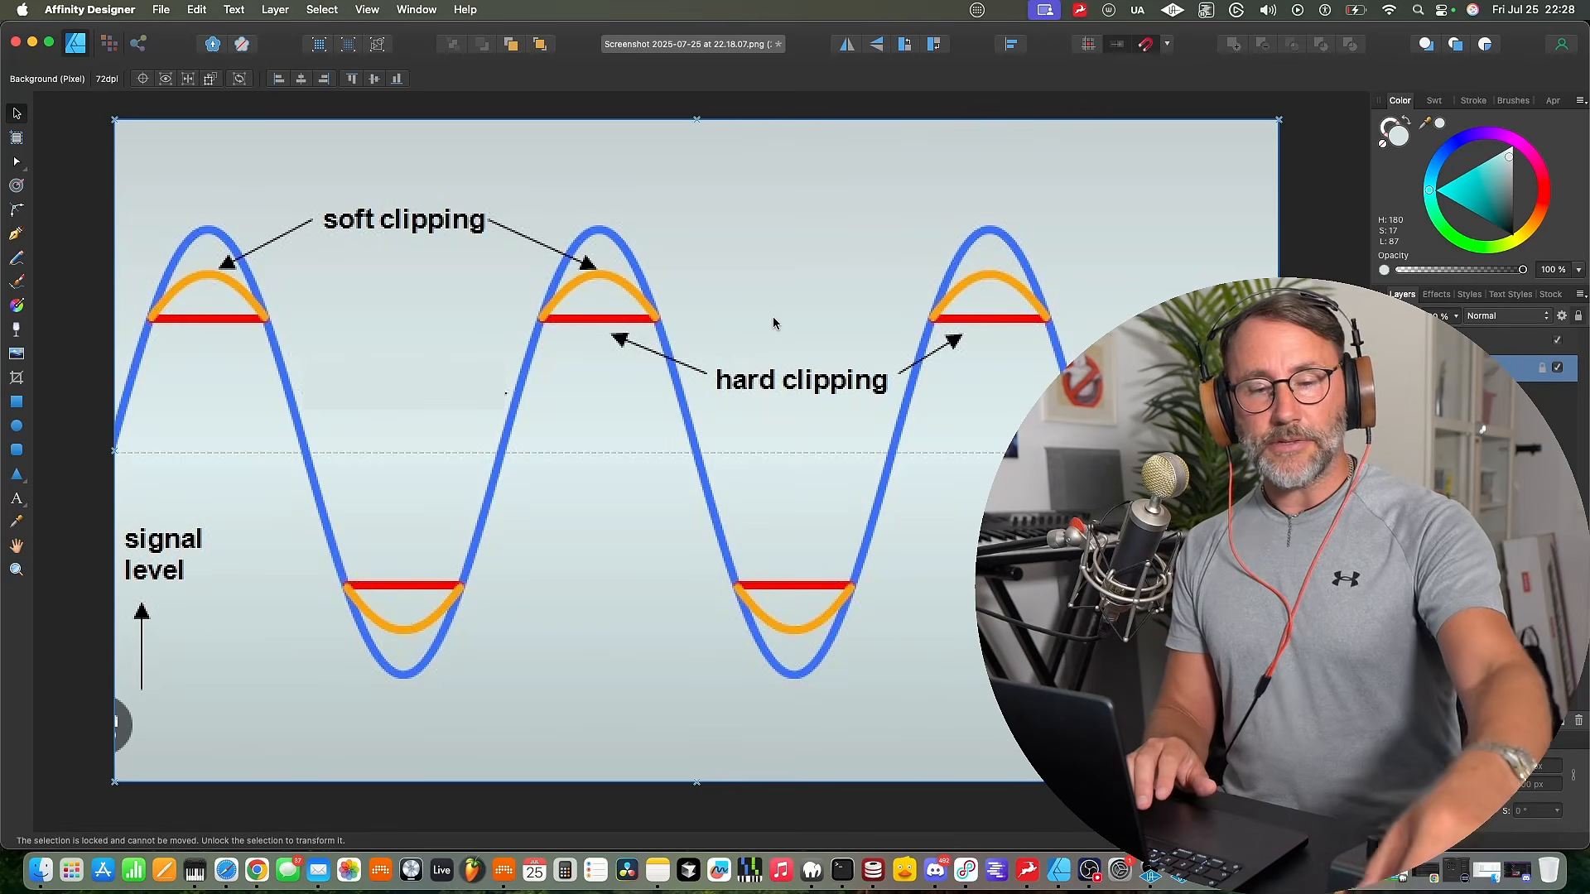
Switch to Bitwig Studio and play a few seconds of the arrangement
left_click(511, 880)
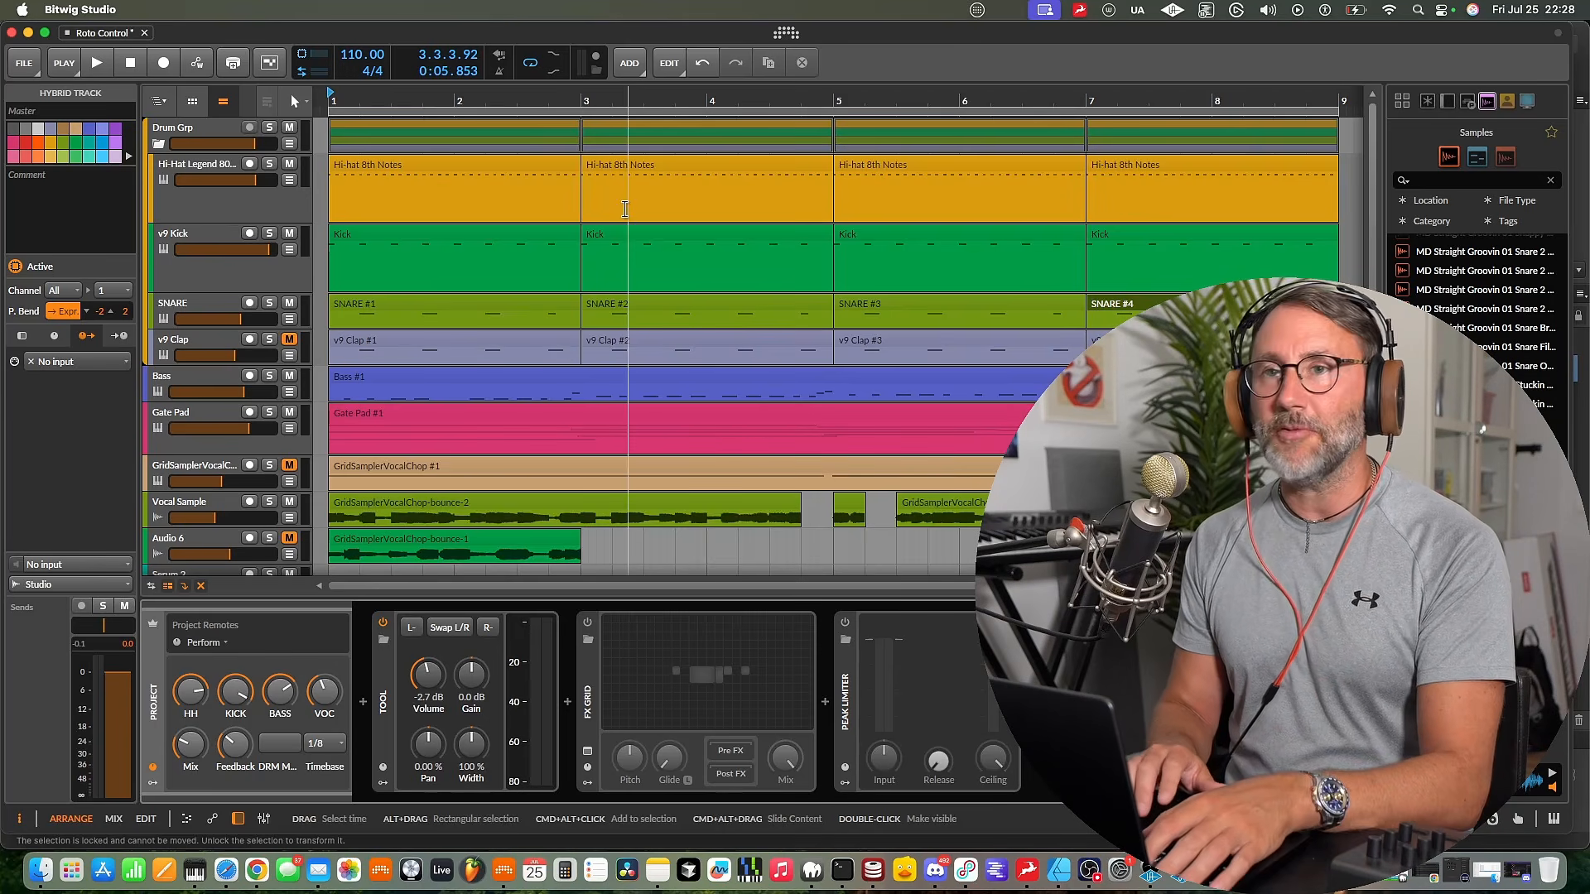
key("space")
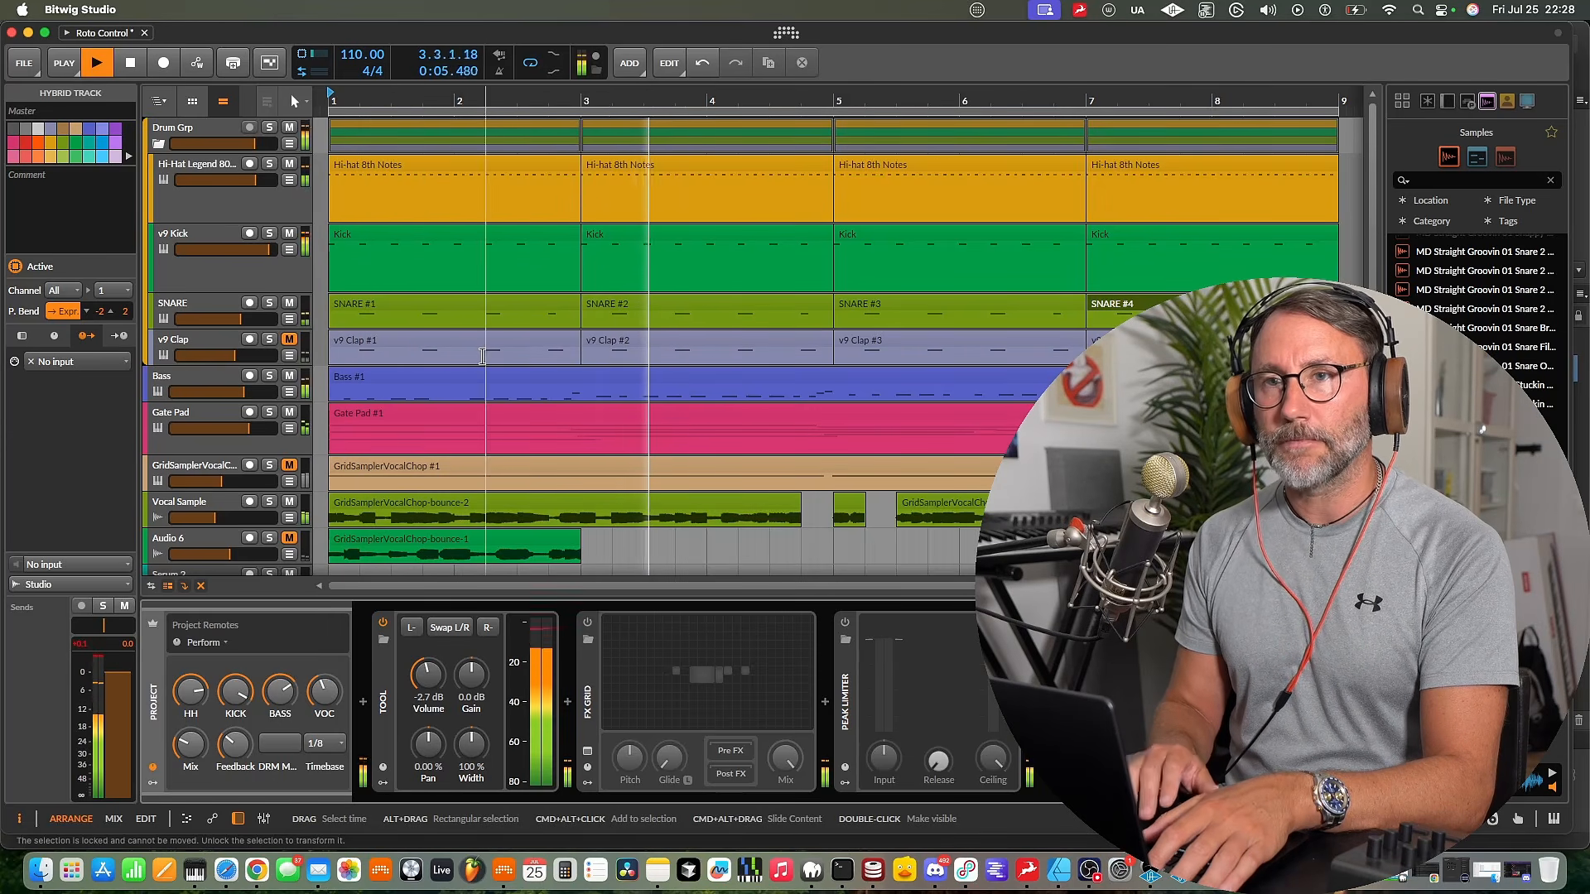
key("space")
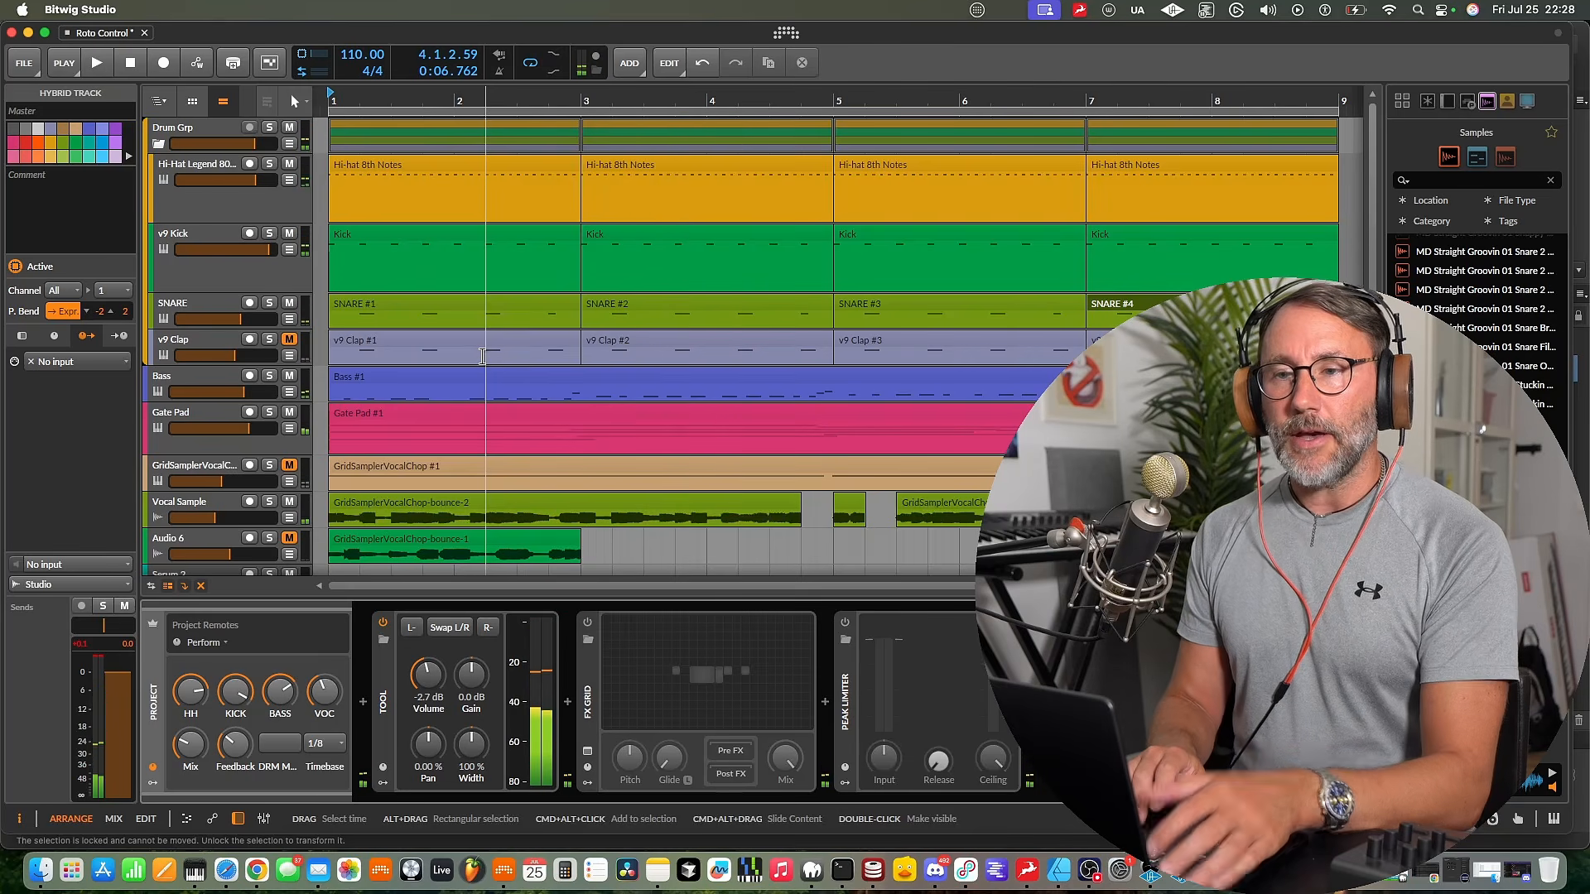
Disable the Tool device on the Master track
scroll(482, 356, "down", 10)
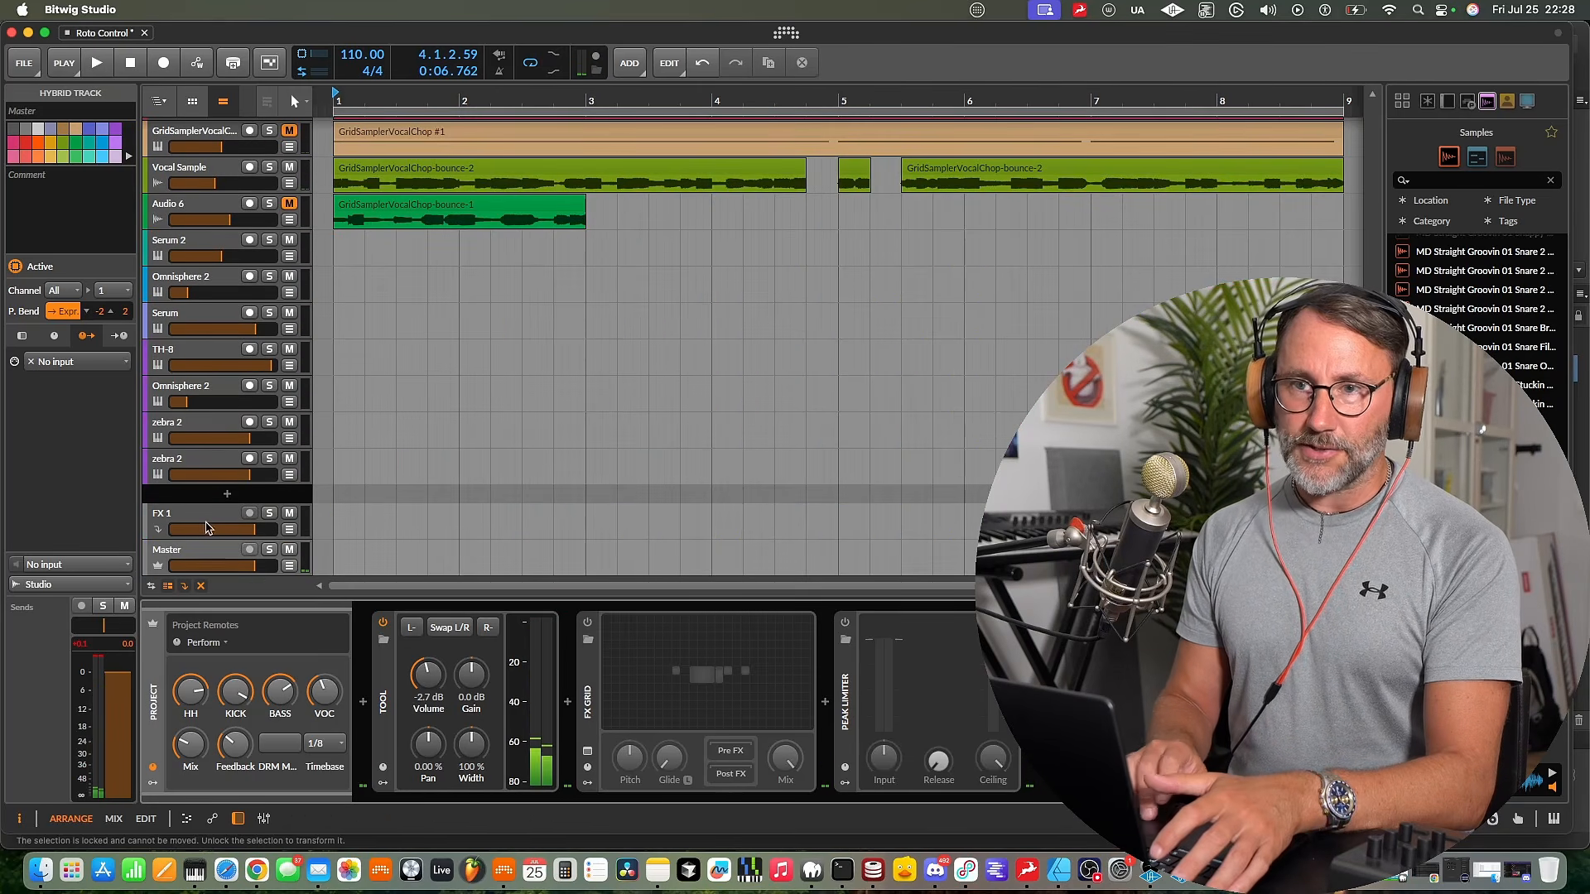
left_click(189, 554)
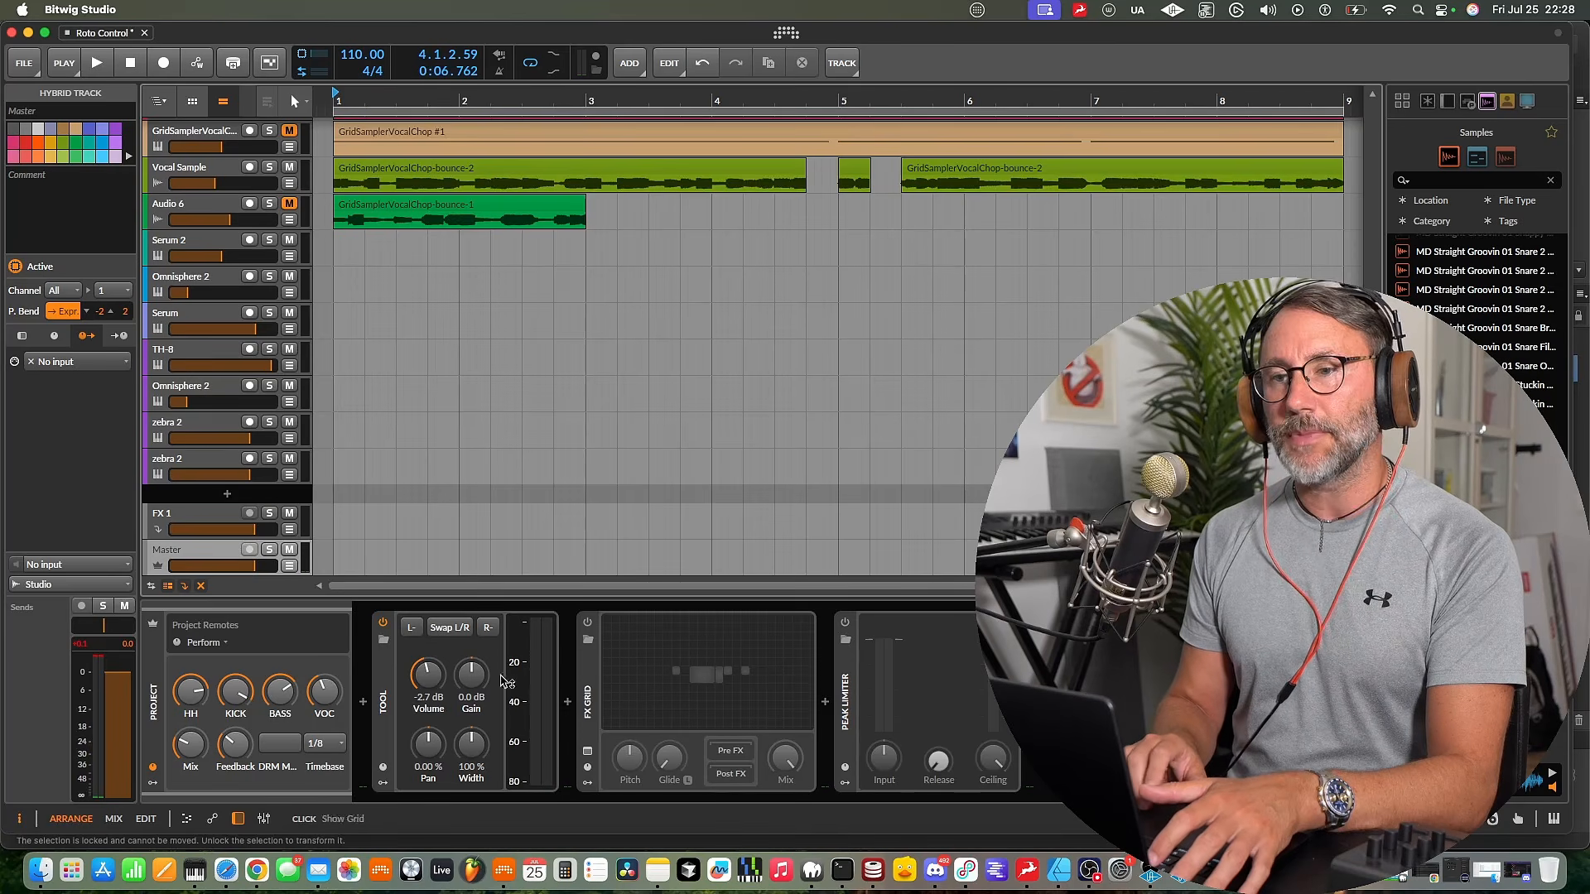
left_click(383, 702)
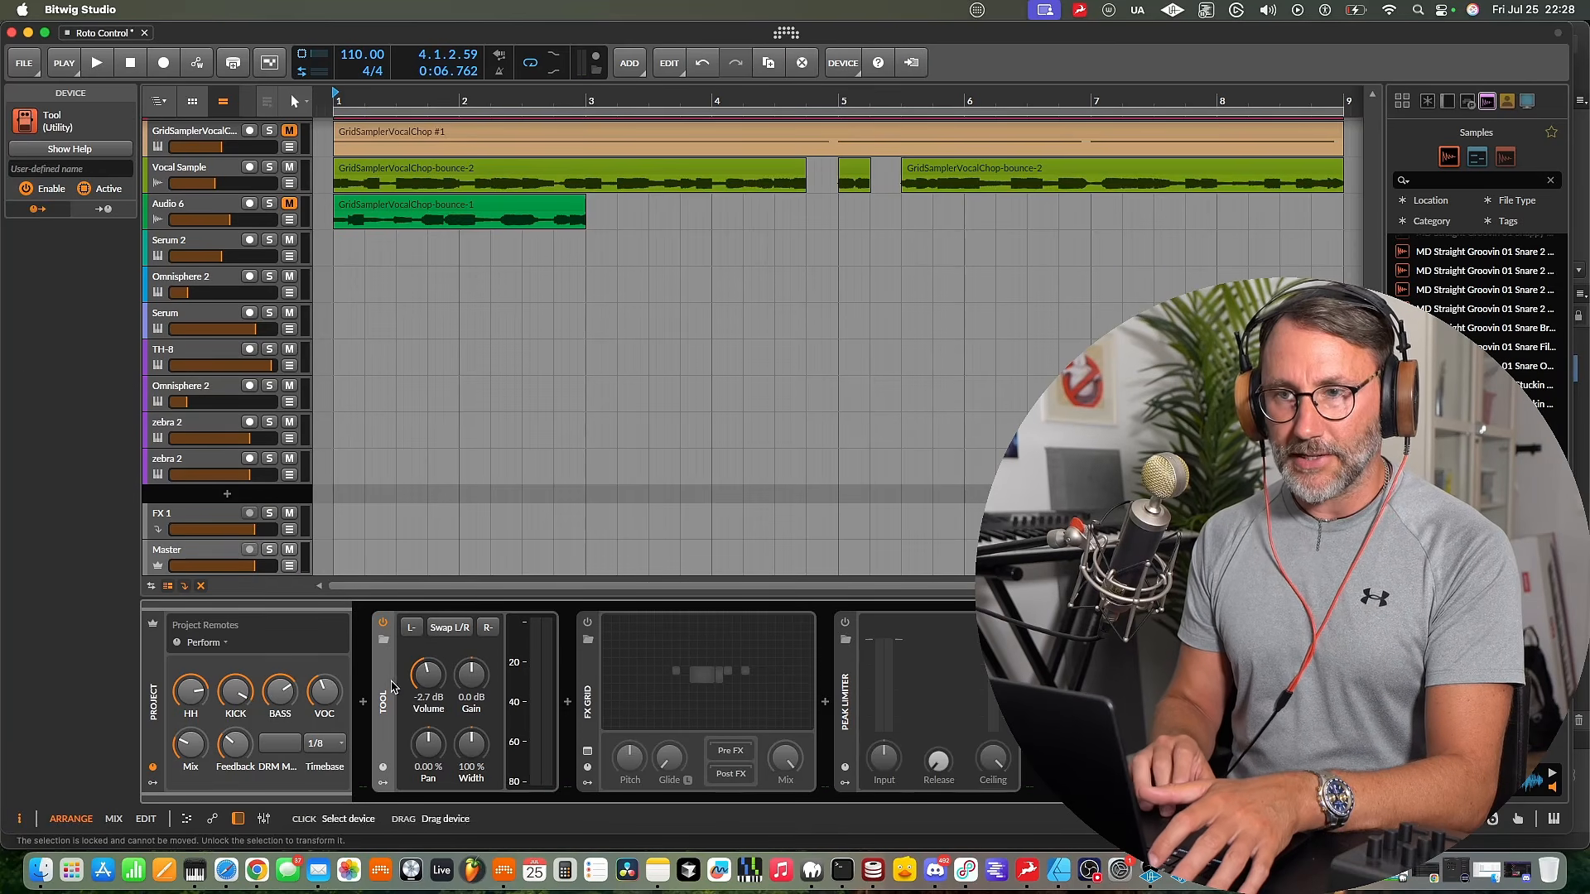
left_click(383, 624)
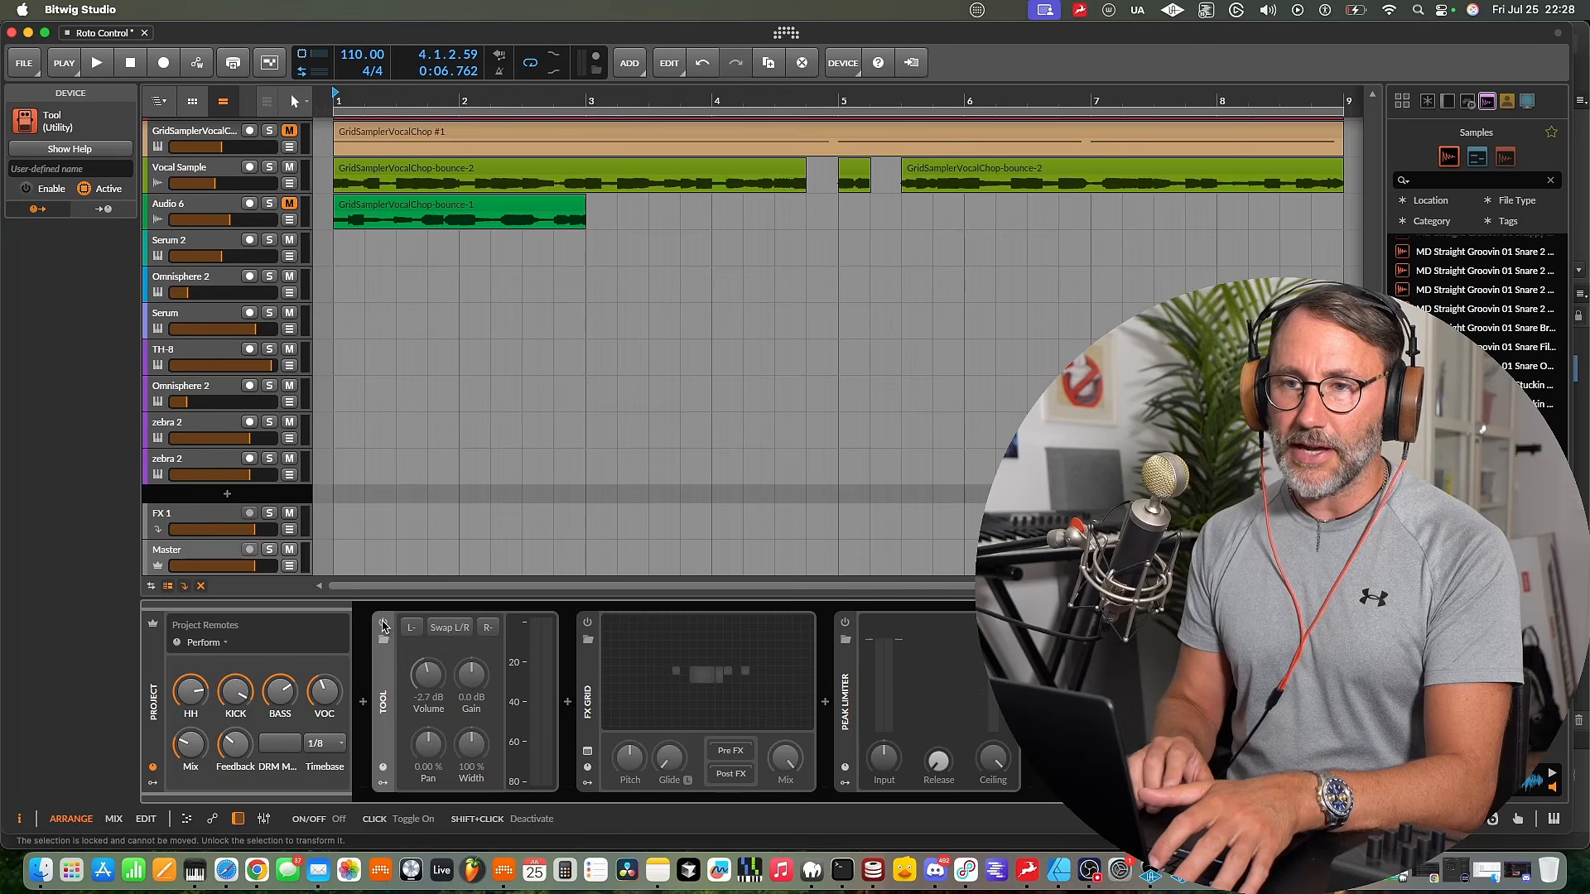
Play the project and check the peak level on the Master channel's meter
left_click(156, 703)
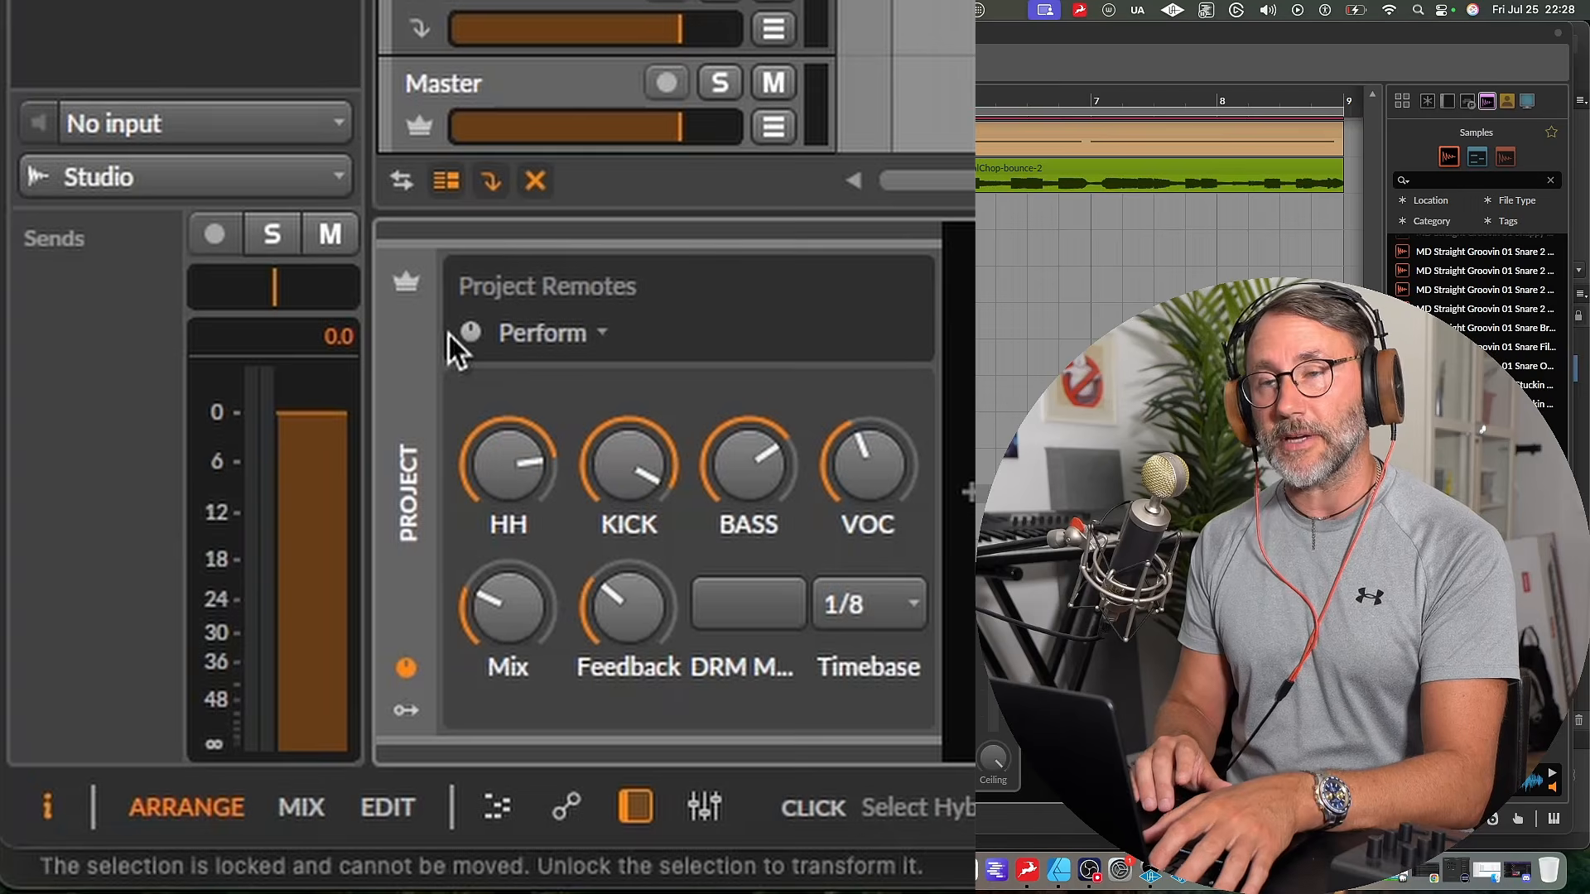
key("space")
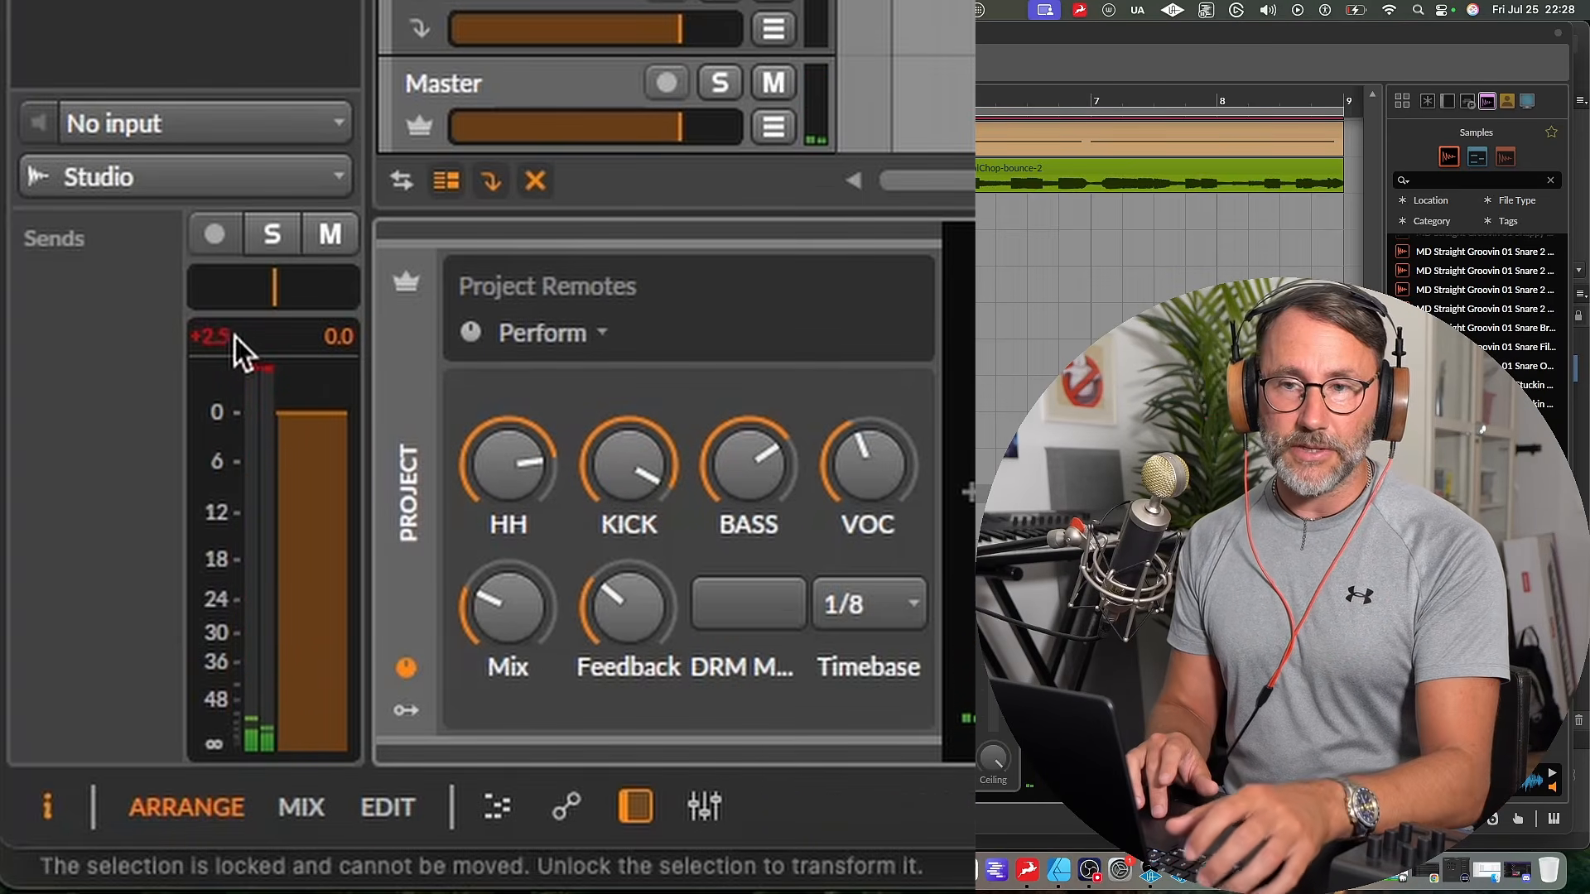
mouse_move(235, 339)
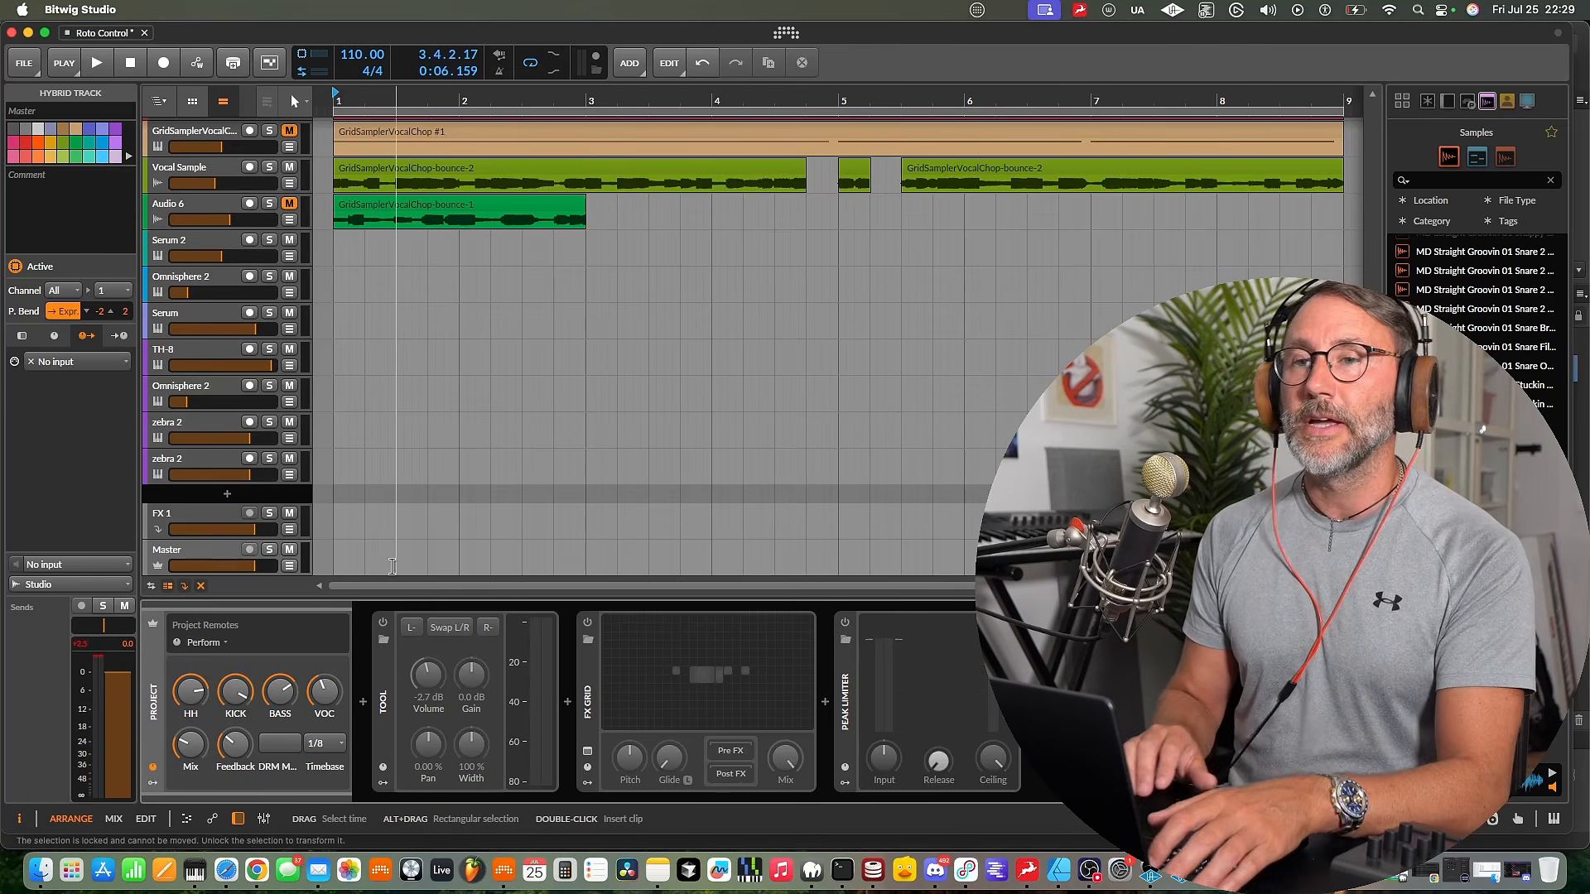
Solo the v9 Kick track and play it in the mixer view to check its peak level
scroll(382, 394, "up", 5)
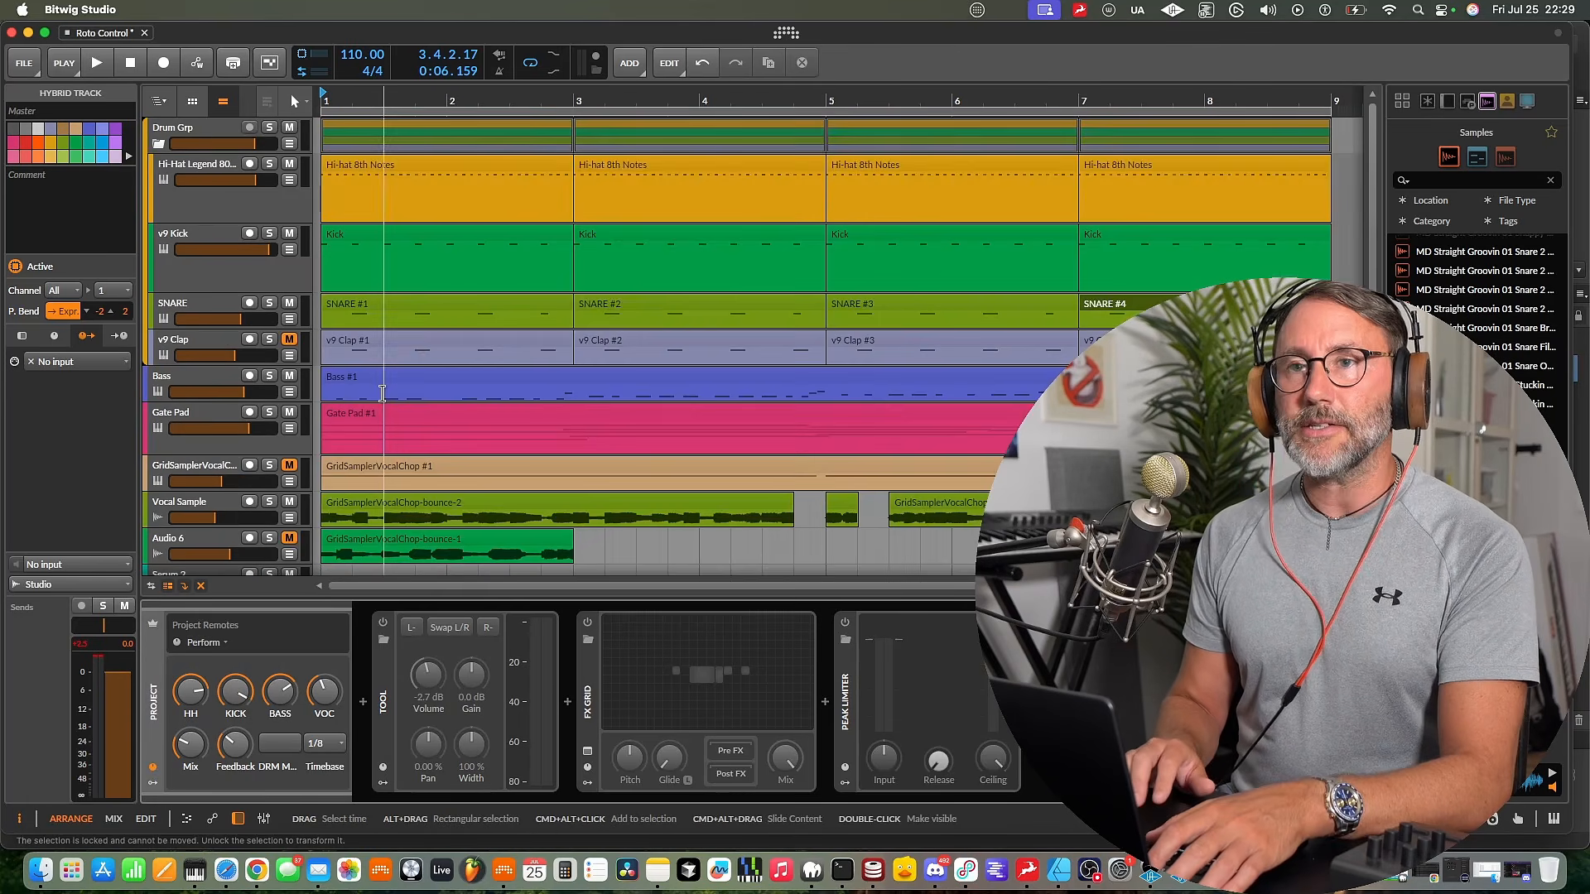
left_click(204, 133)
left_click(209, 236)
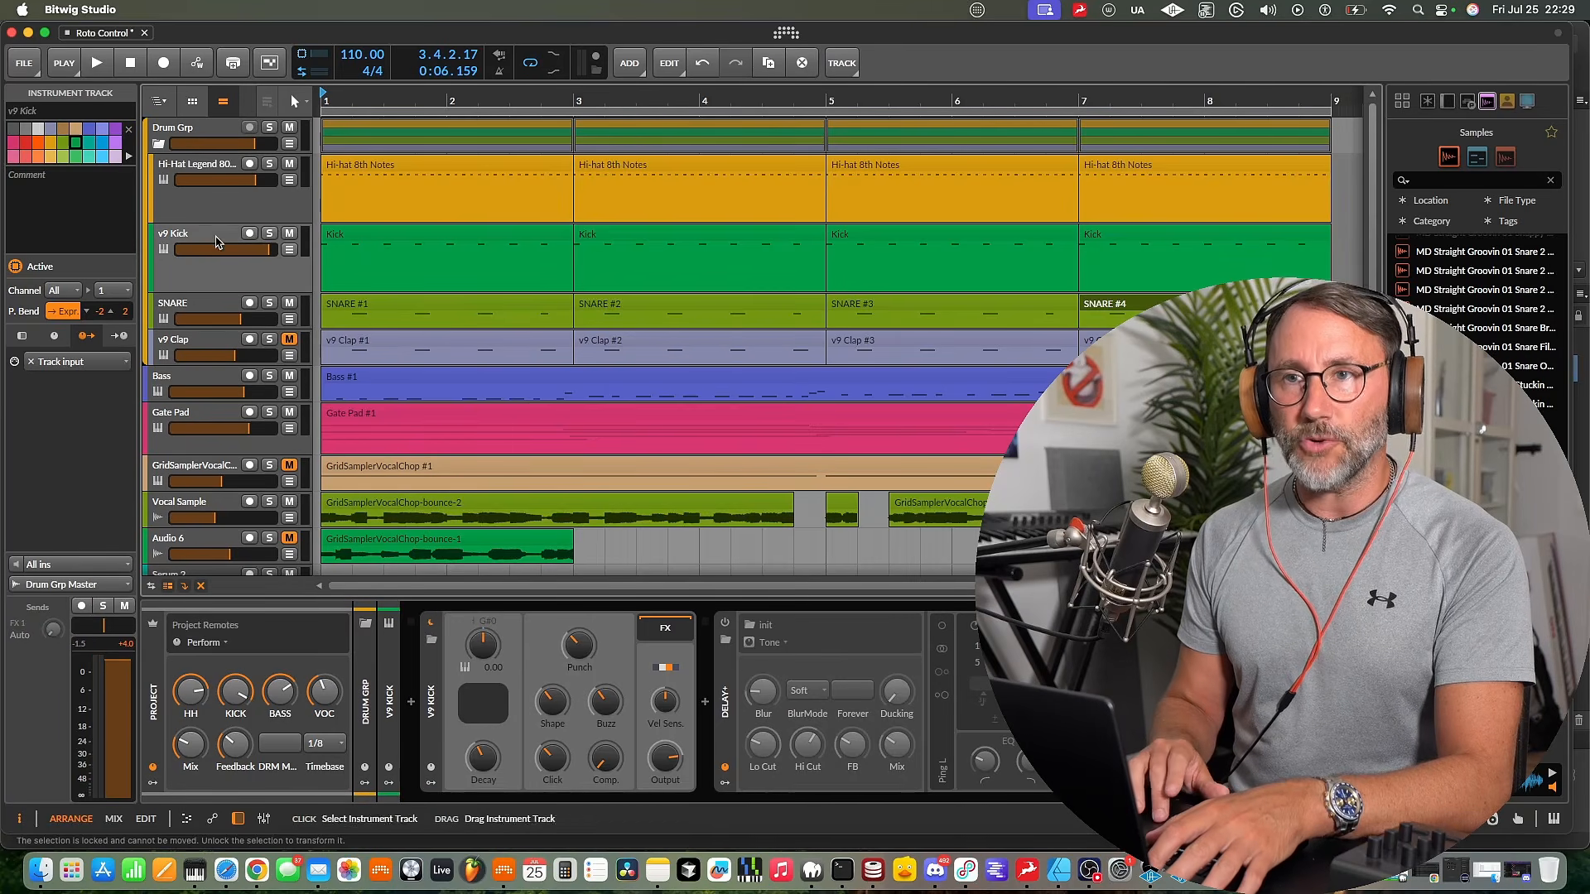
left_click(271, 233)
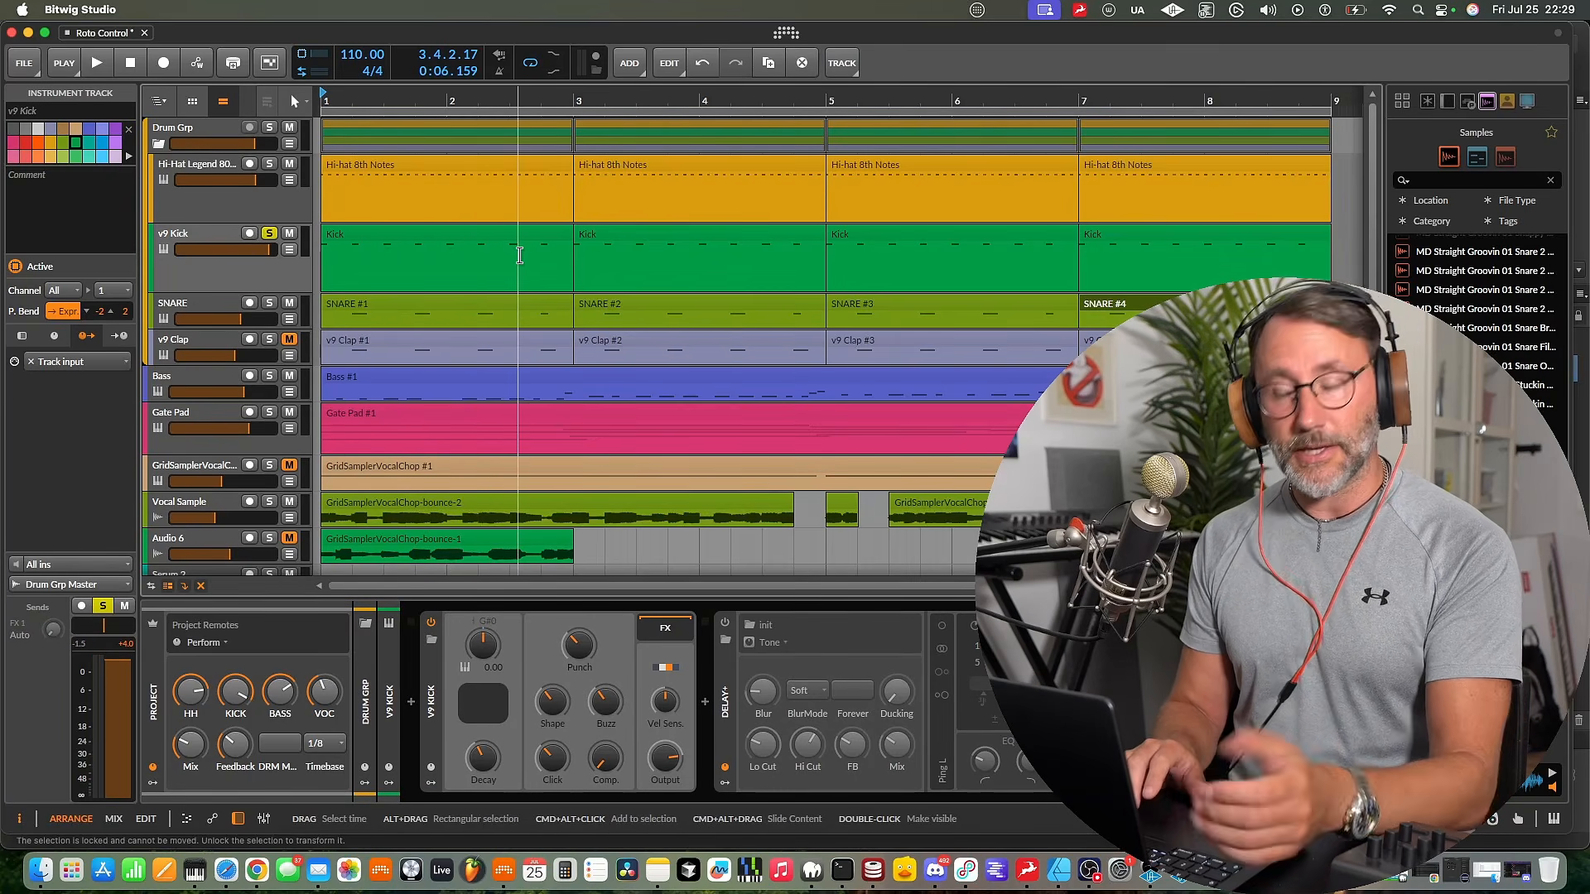
key("alt+2")
key("space")
mouse_move(365, 449)
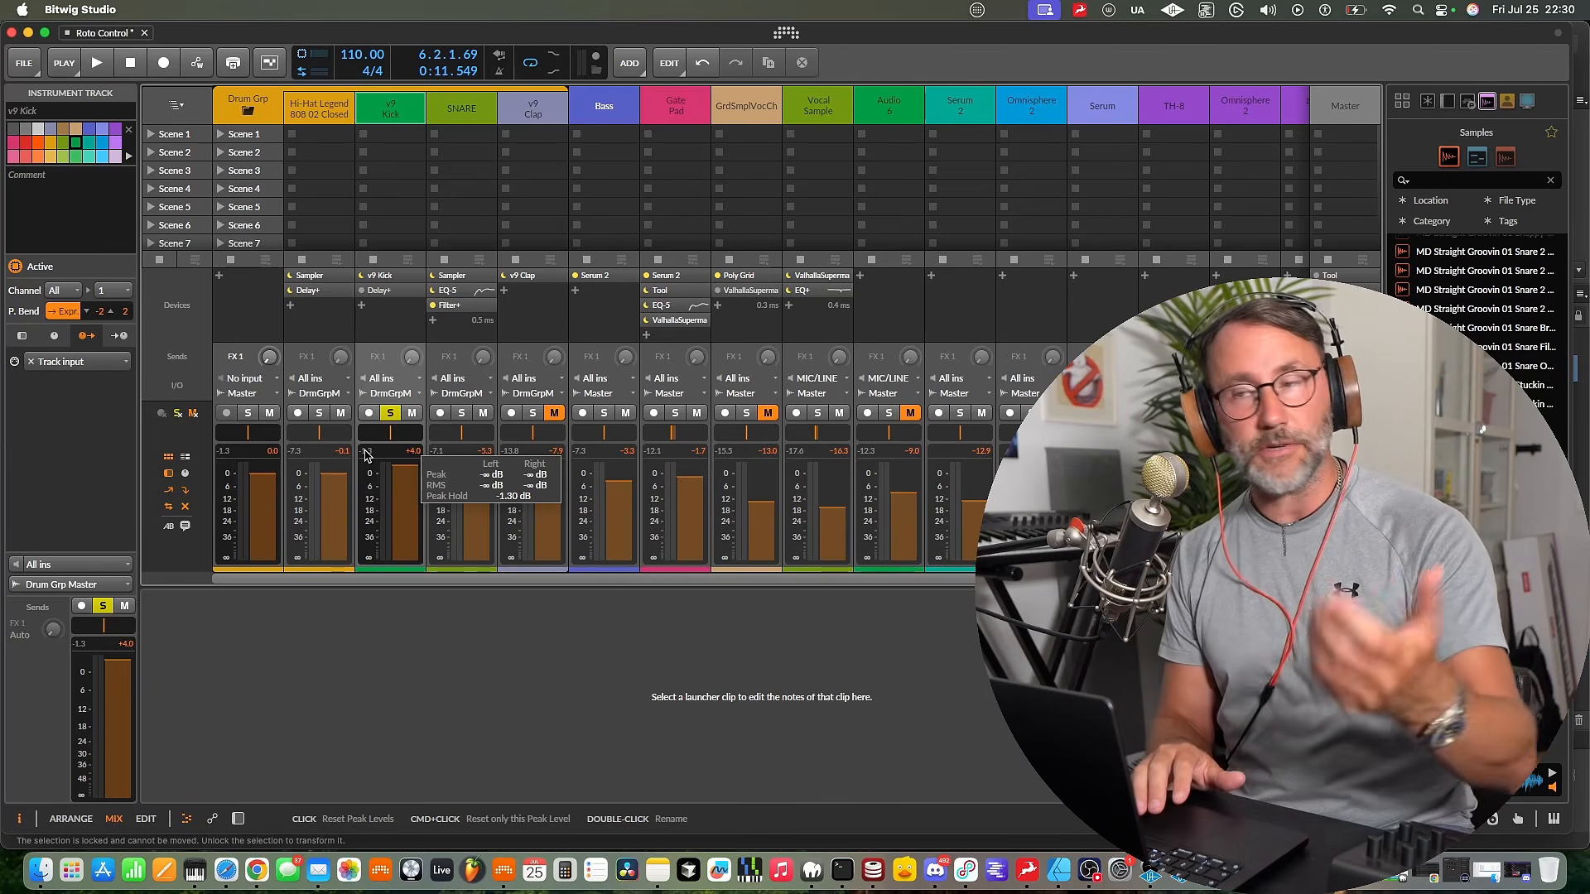
Unsolo the v9 Kick, solo the Drum Grp, and play it to check the group's peak level
left_click(392, 413)
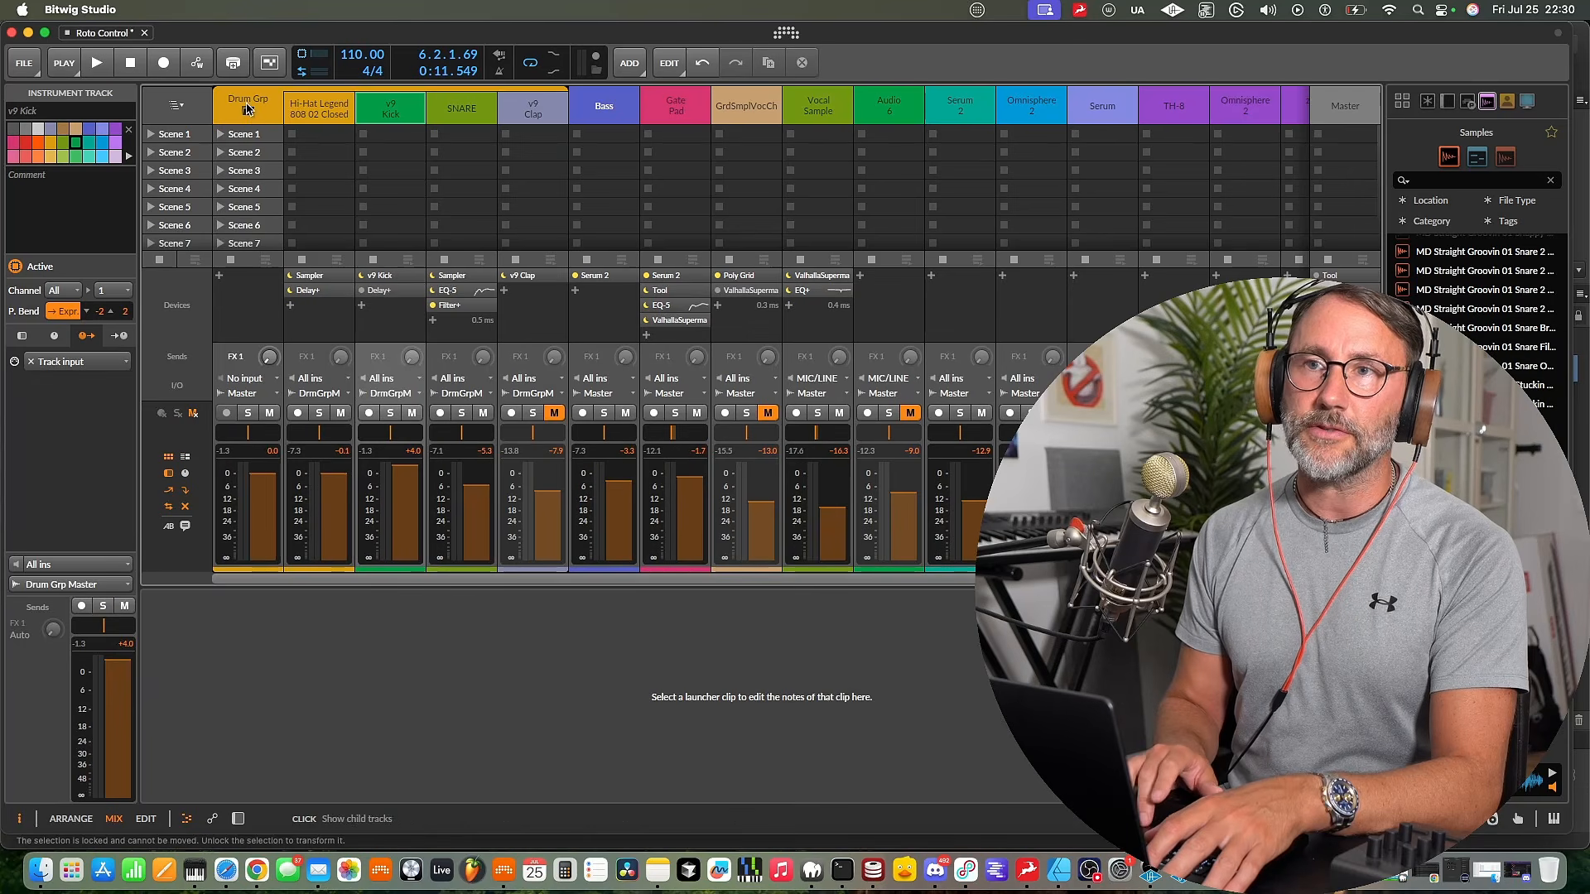
left_click(246, 109)
left_click(247, 412)
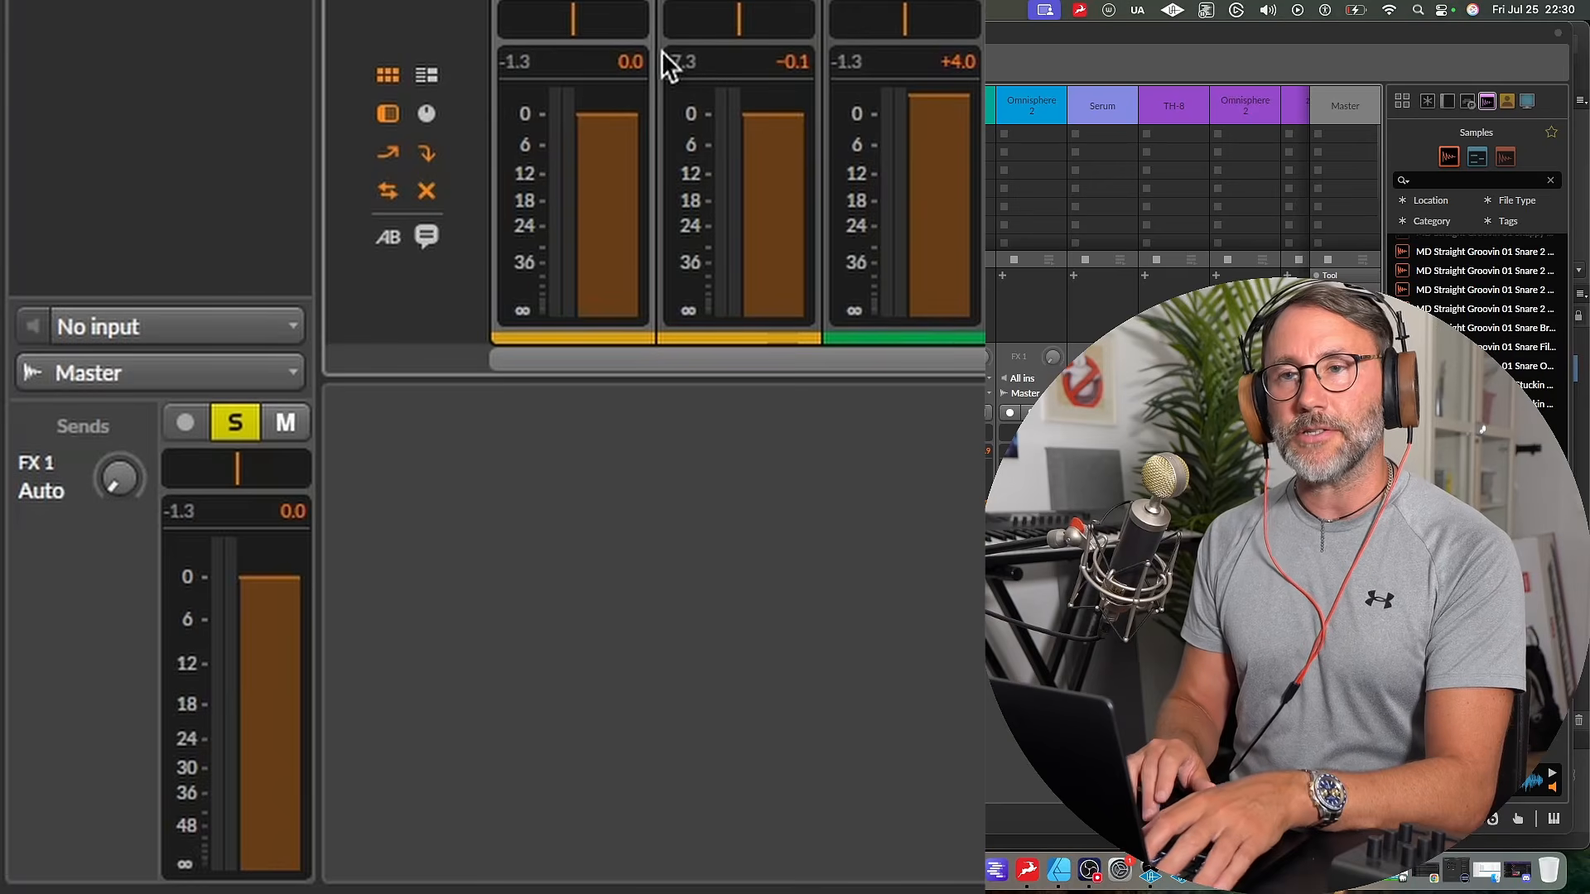
key("space")
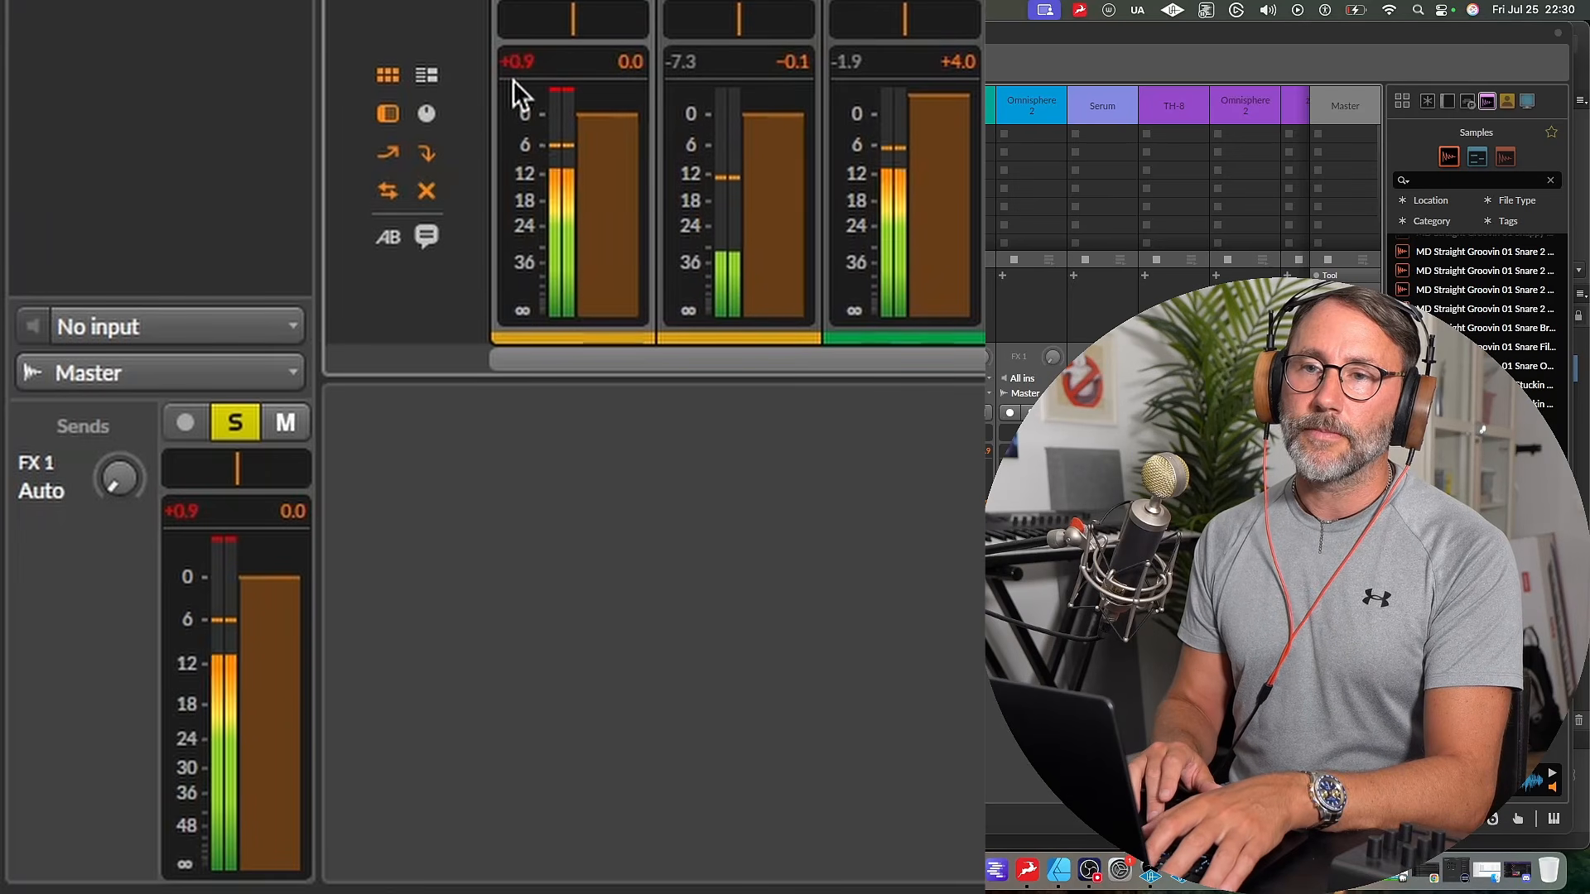
key("space")
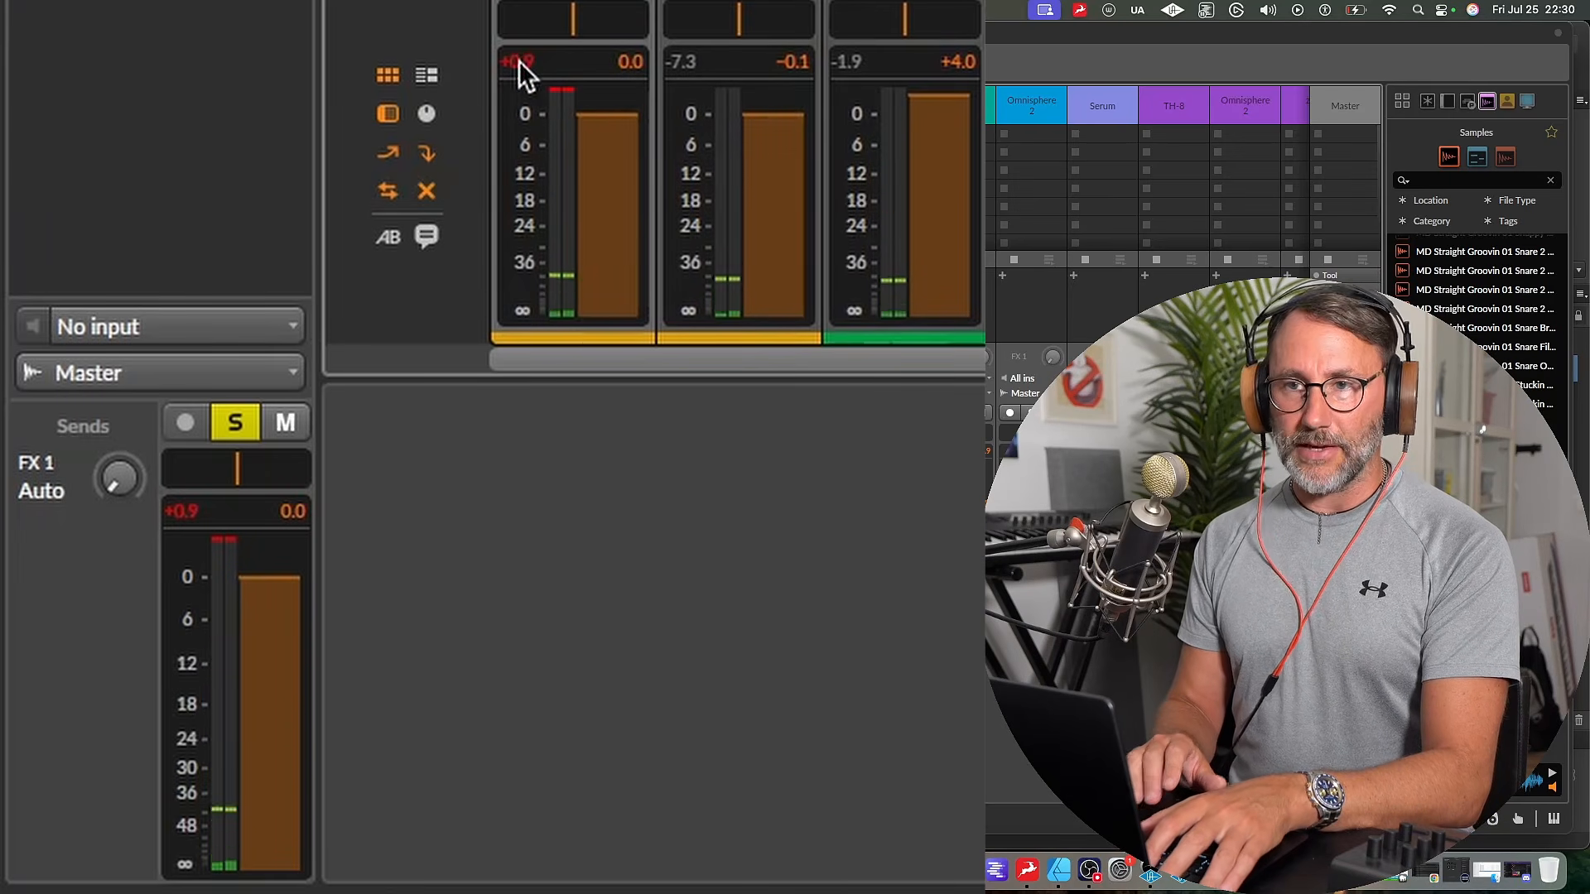
mouse_move(519, 62)
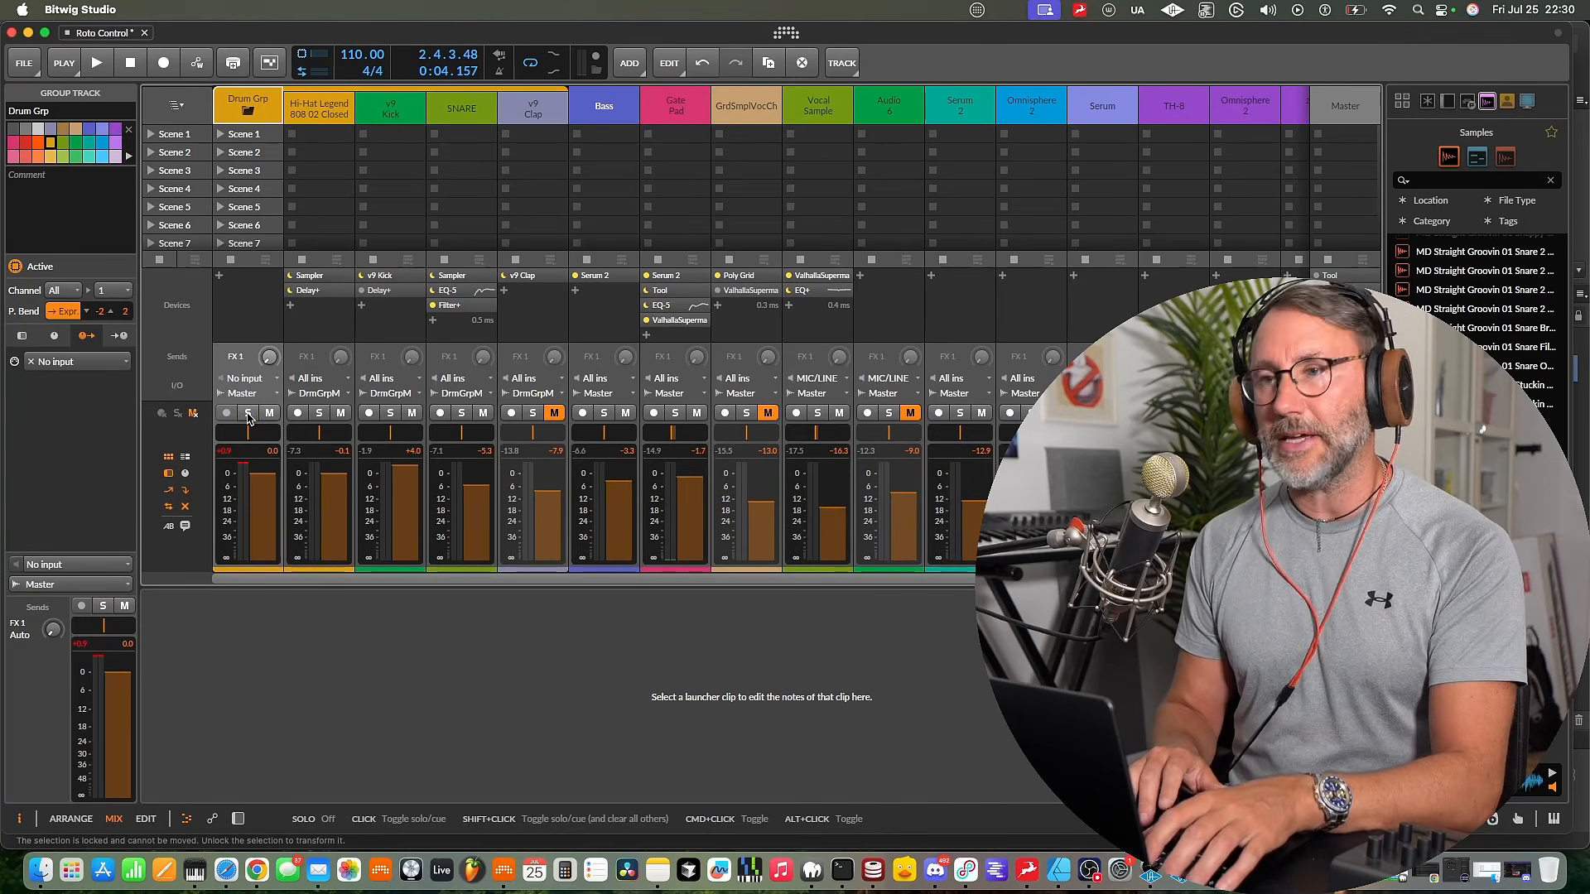
Unsolo the Drum Grp and play the full mix to check the Master track's peak level
left_click(248, 412)
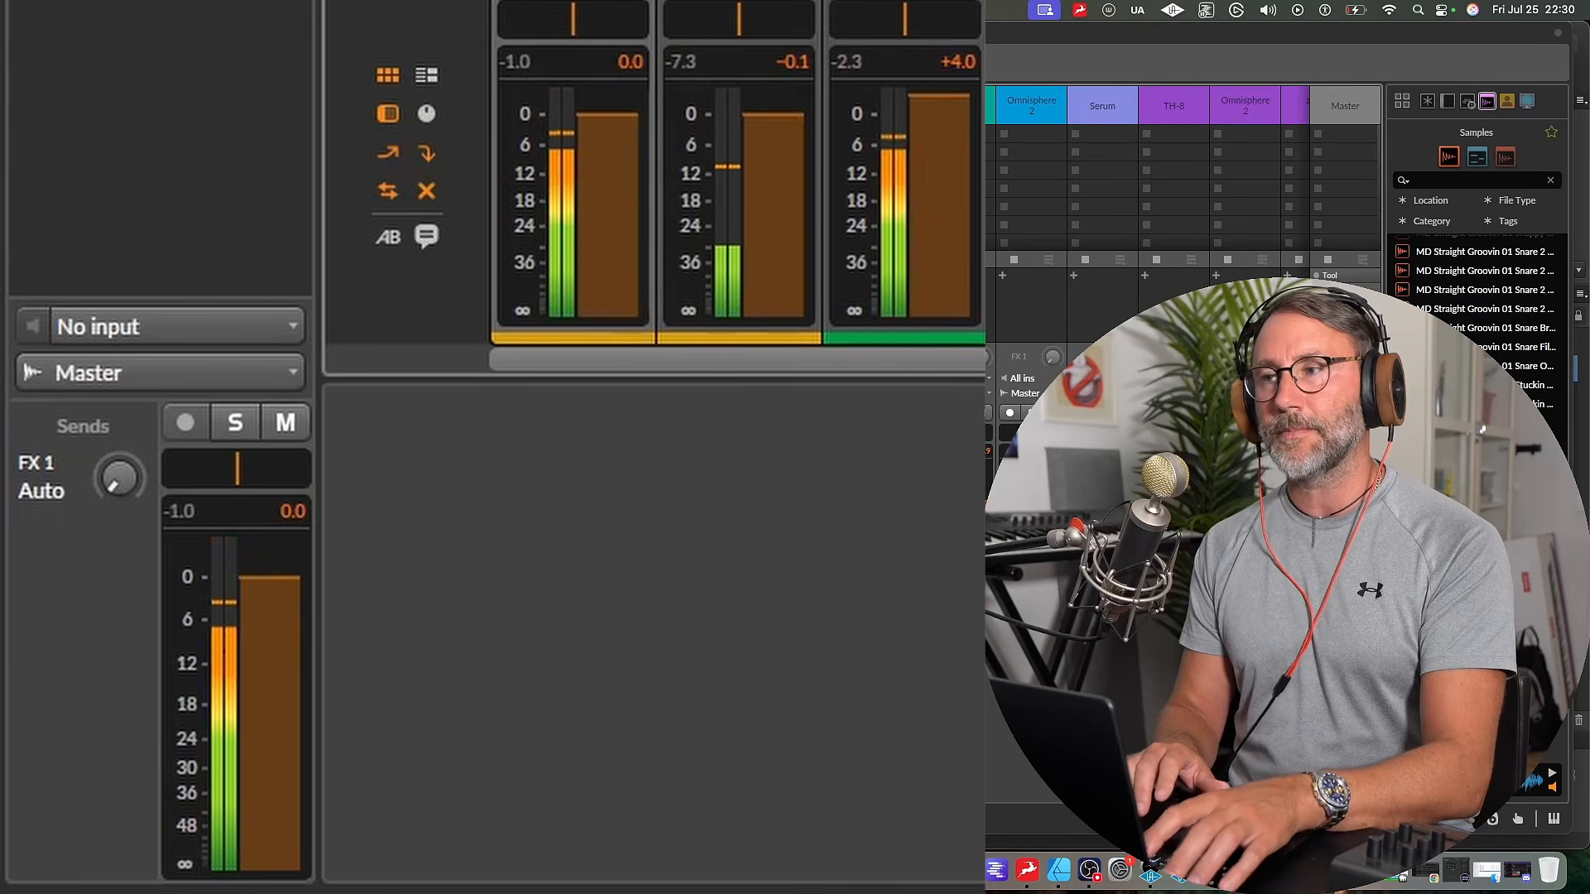
left_click(1345, 105)
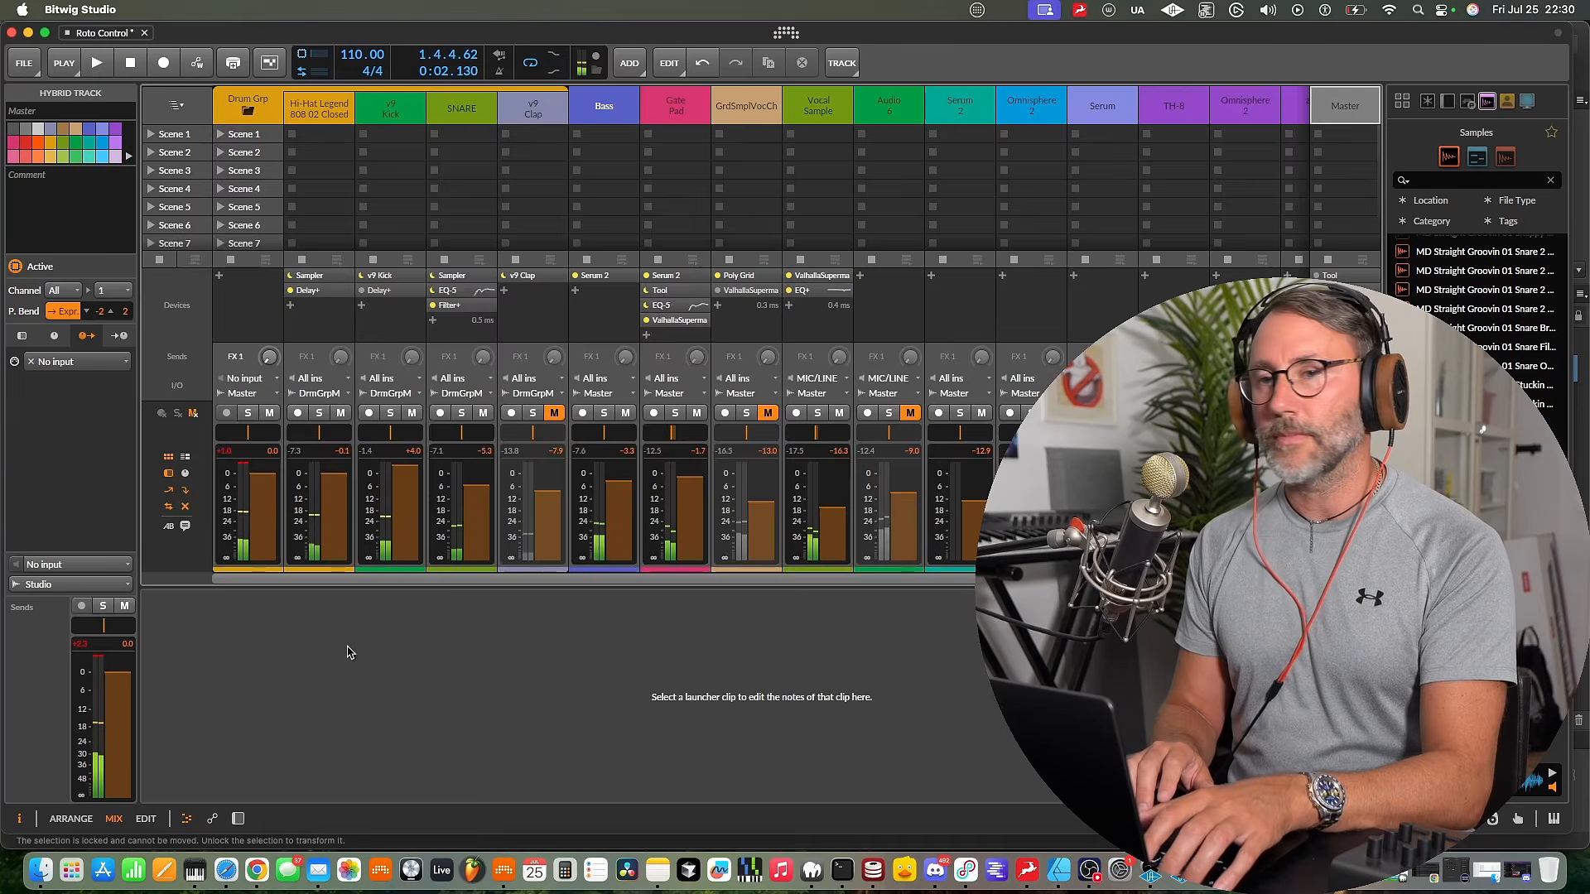
Return to the arrangement view, enable the Peak Limiter on the Master track, and play the project through it
key("alt+1")
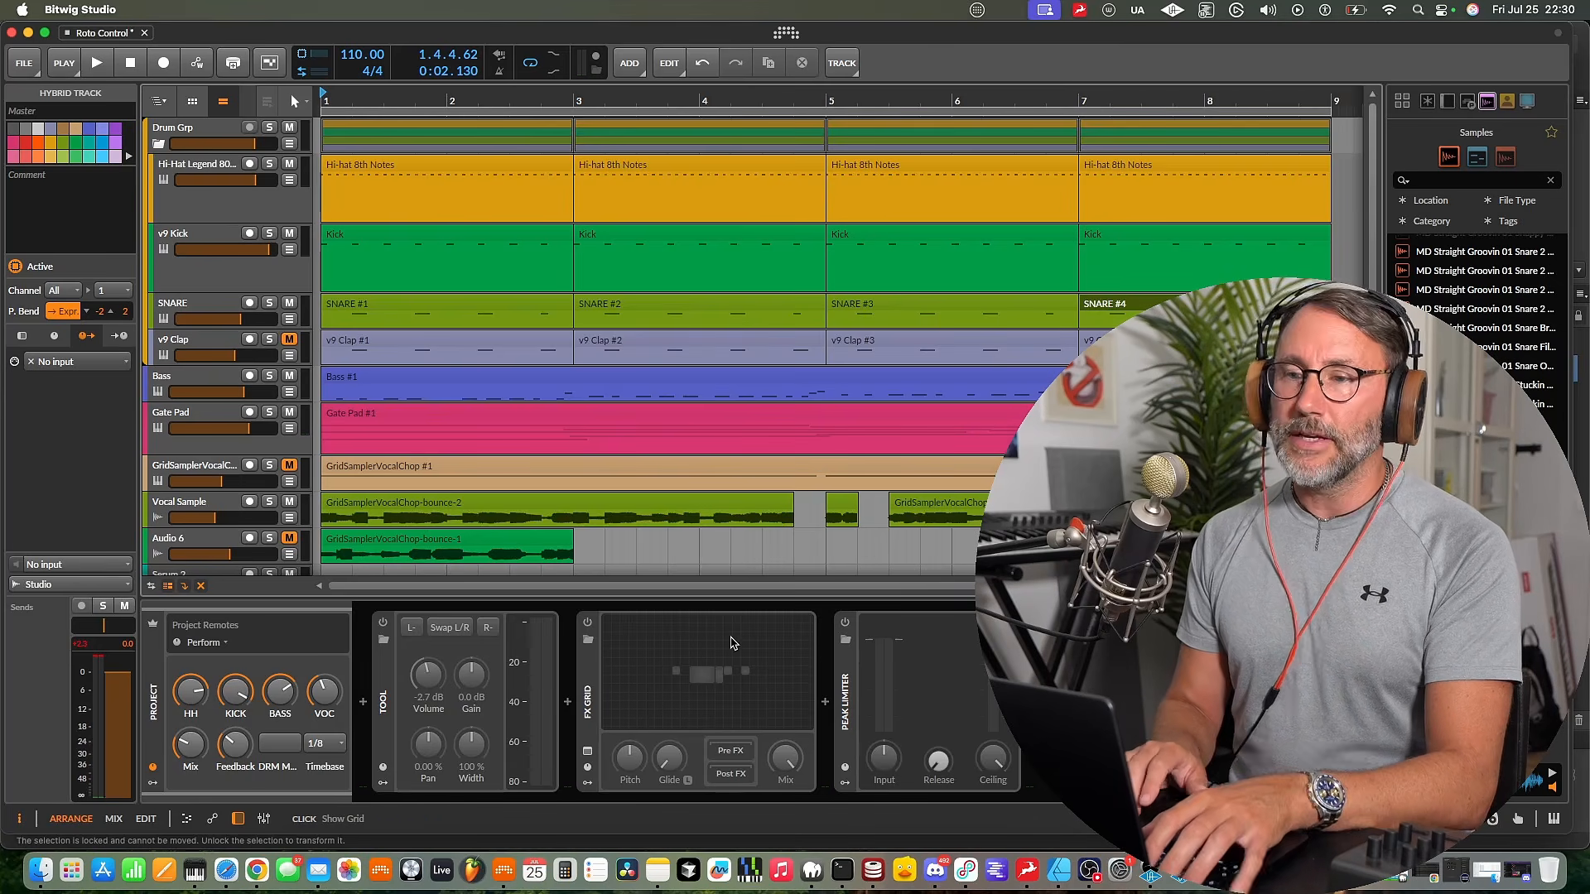
left_click(847, 674)
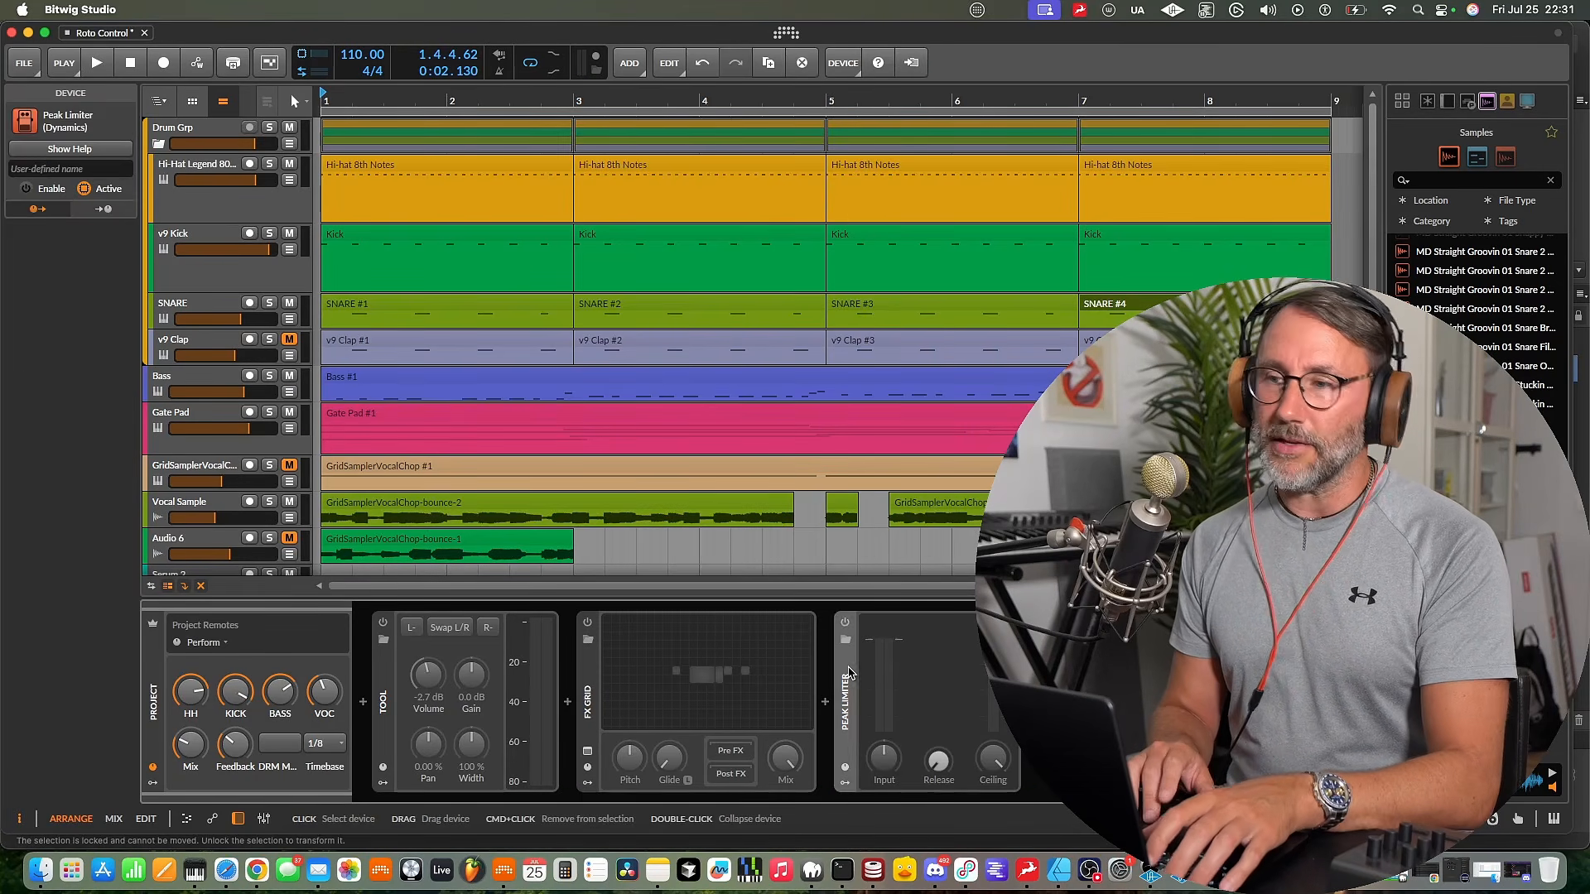
left_click(846, 625)
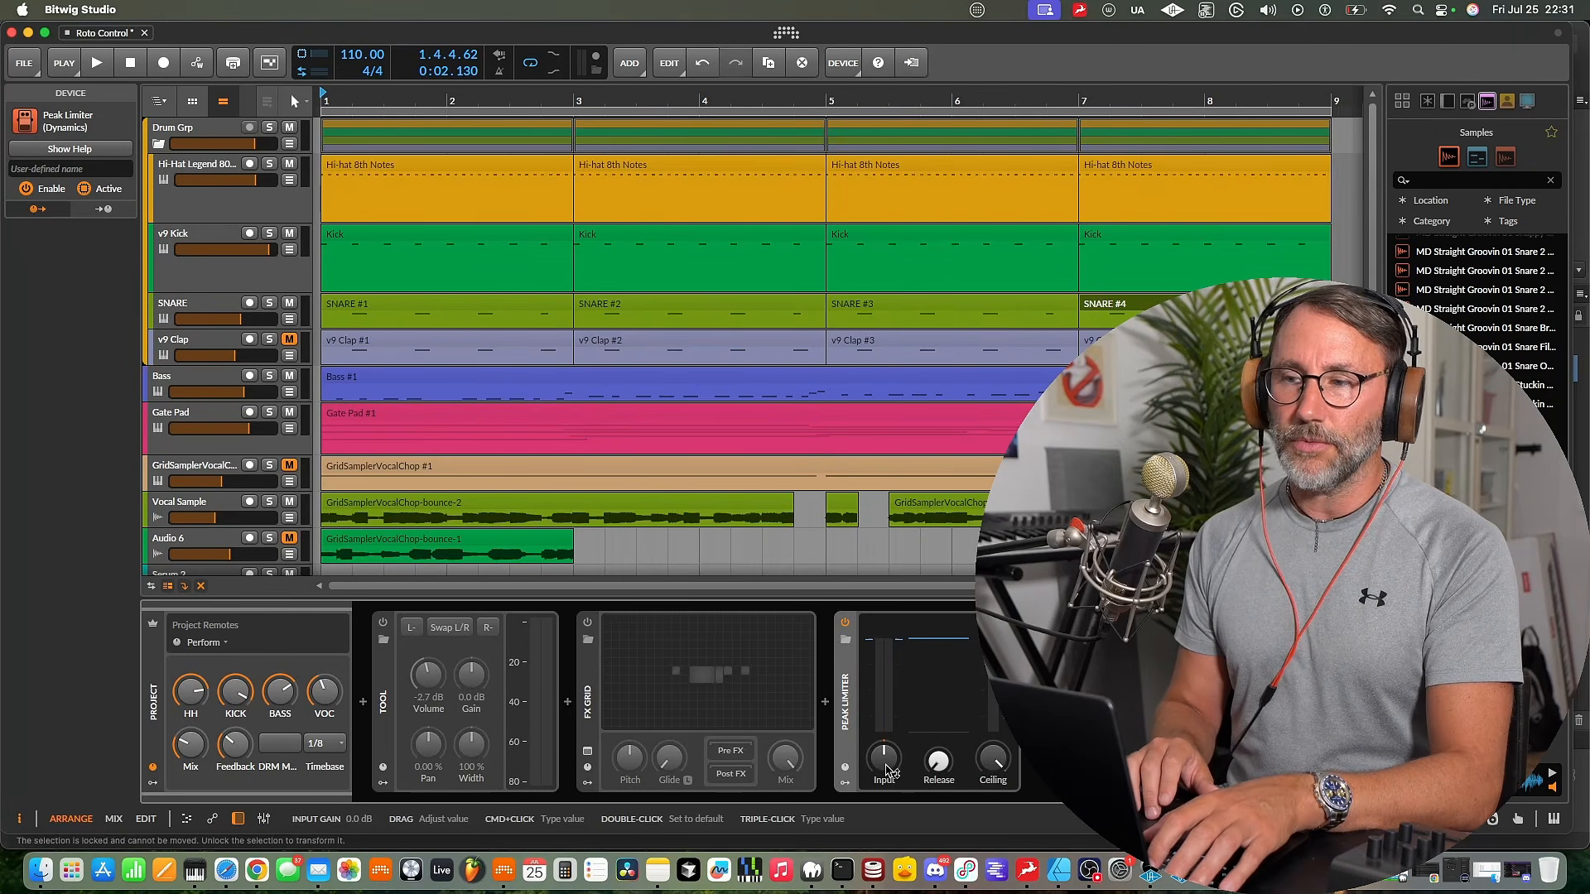
left_click_drag(938, 761, 994, 755)
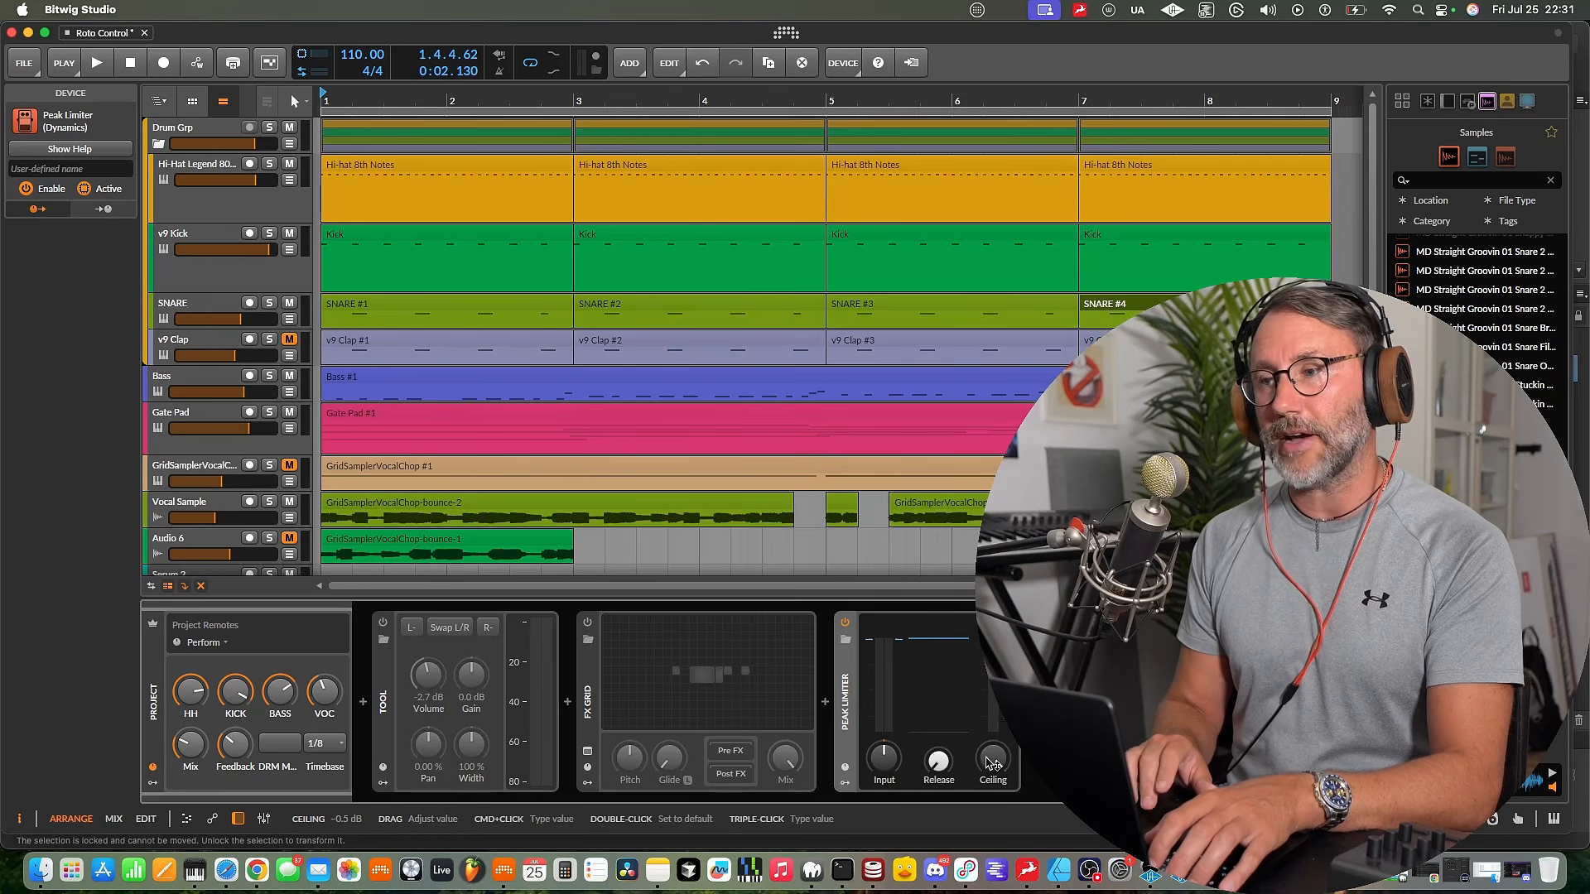
key("space")
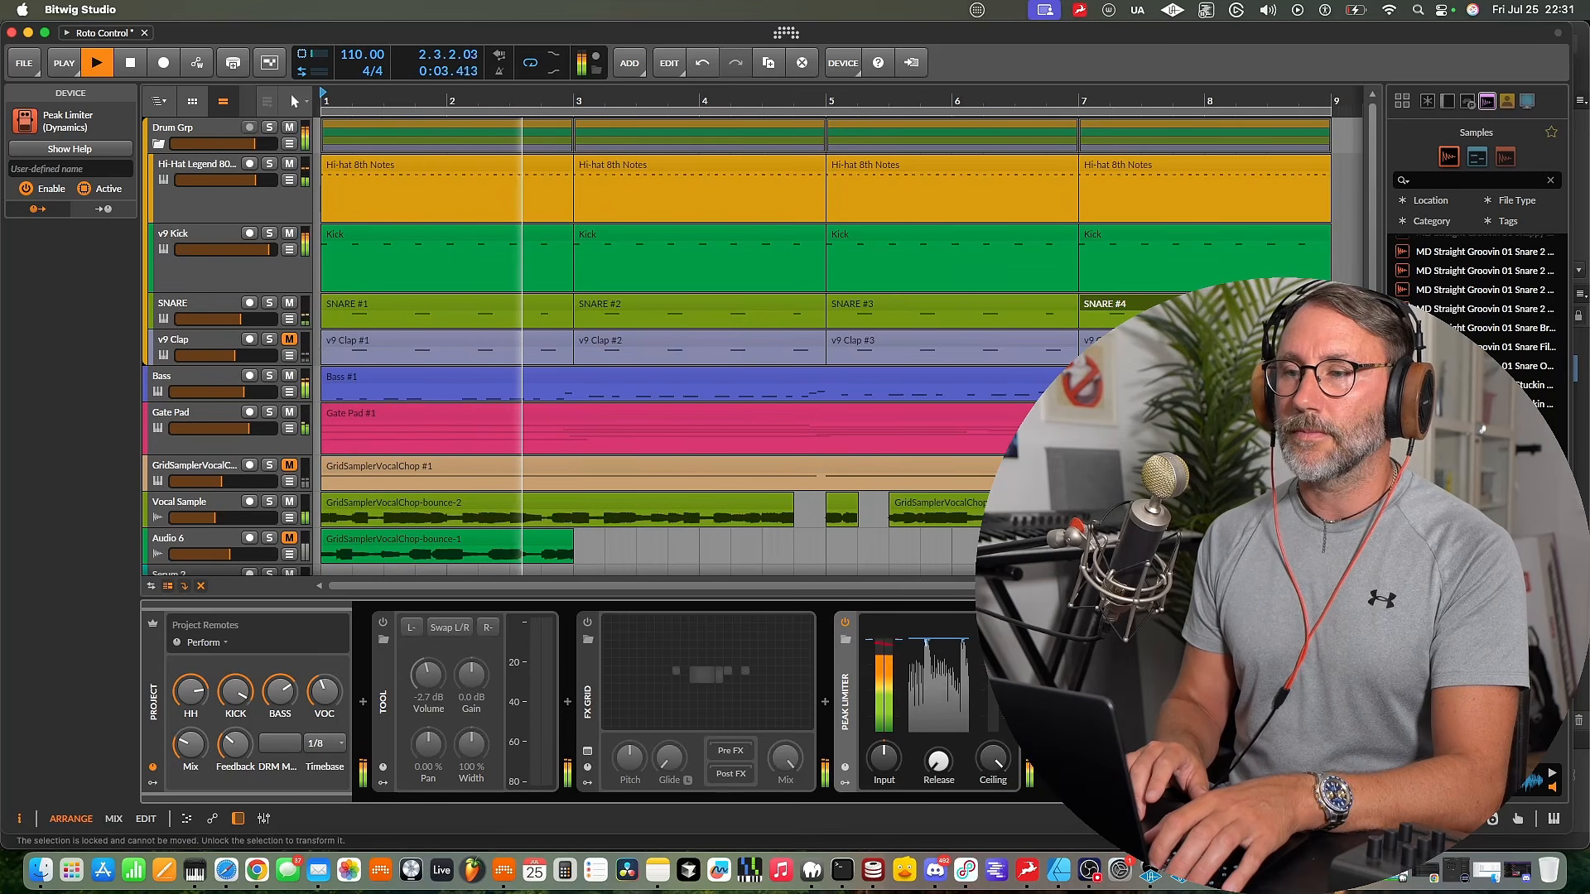
key("space")
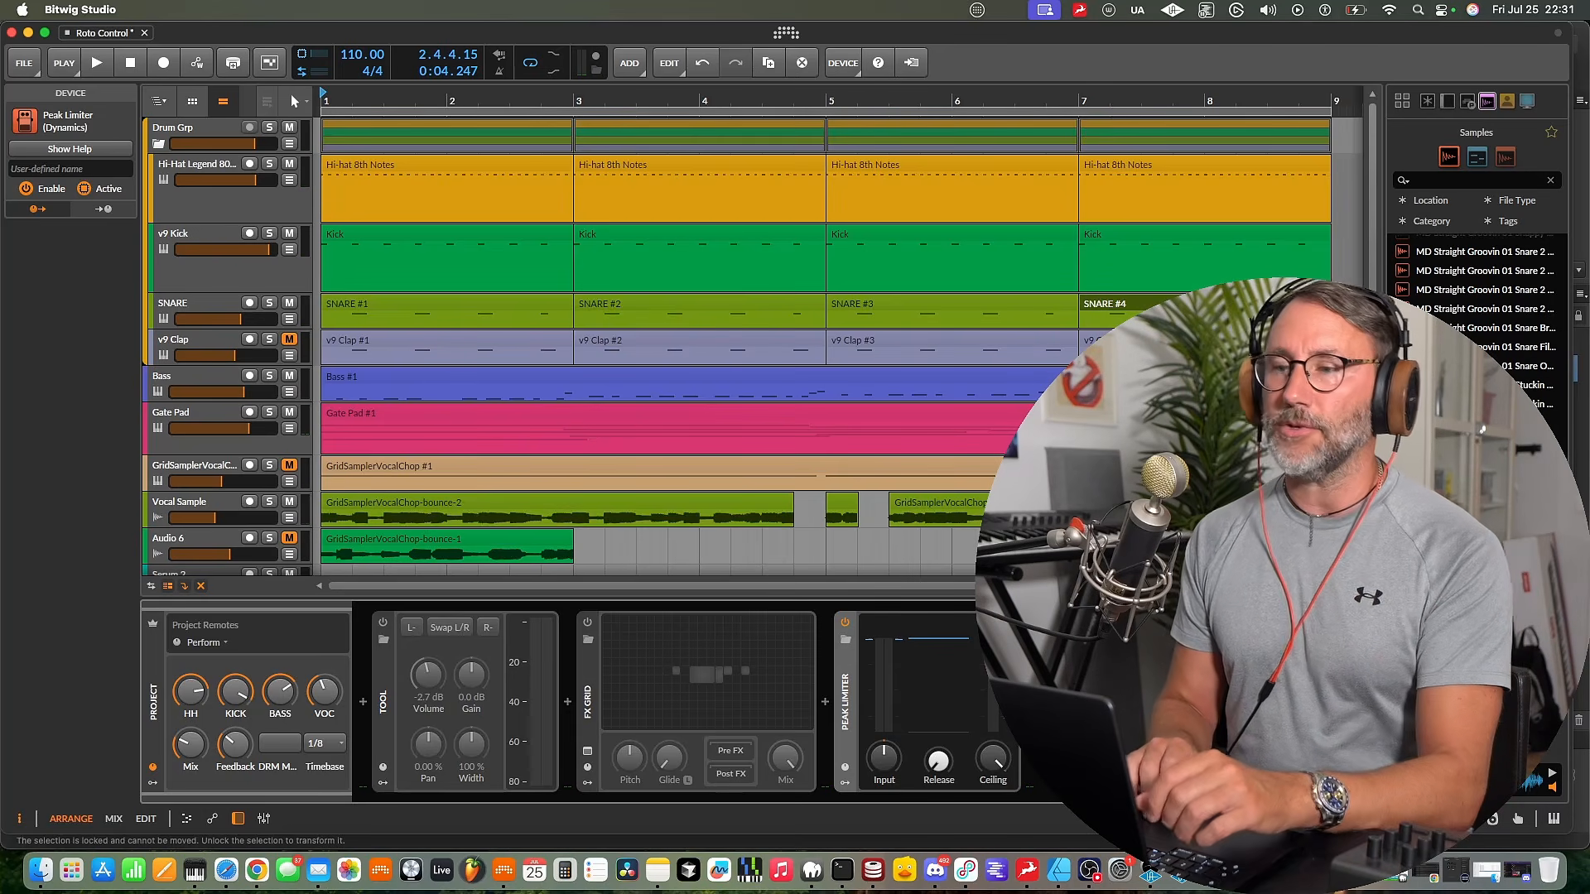
Raise the Peak Limiter's input gain during playback to hear heavier limiting, and reset it to its default
left_click_drag(994, 761, 993, 760)
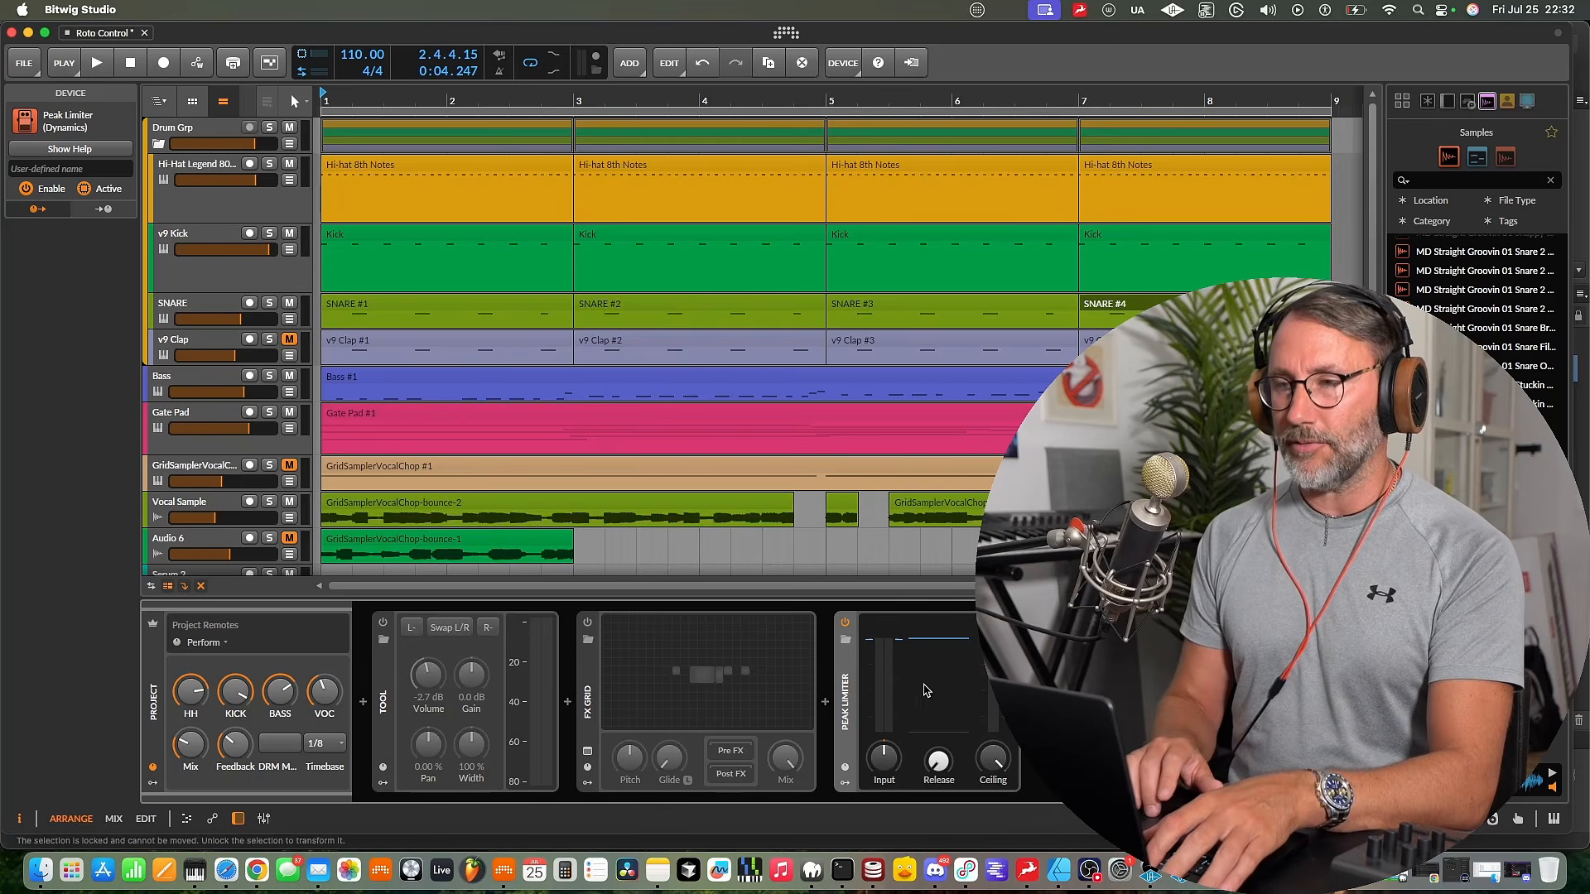
left_click_drag(888, 770, 888, 770)
key("space")
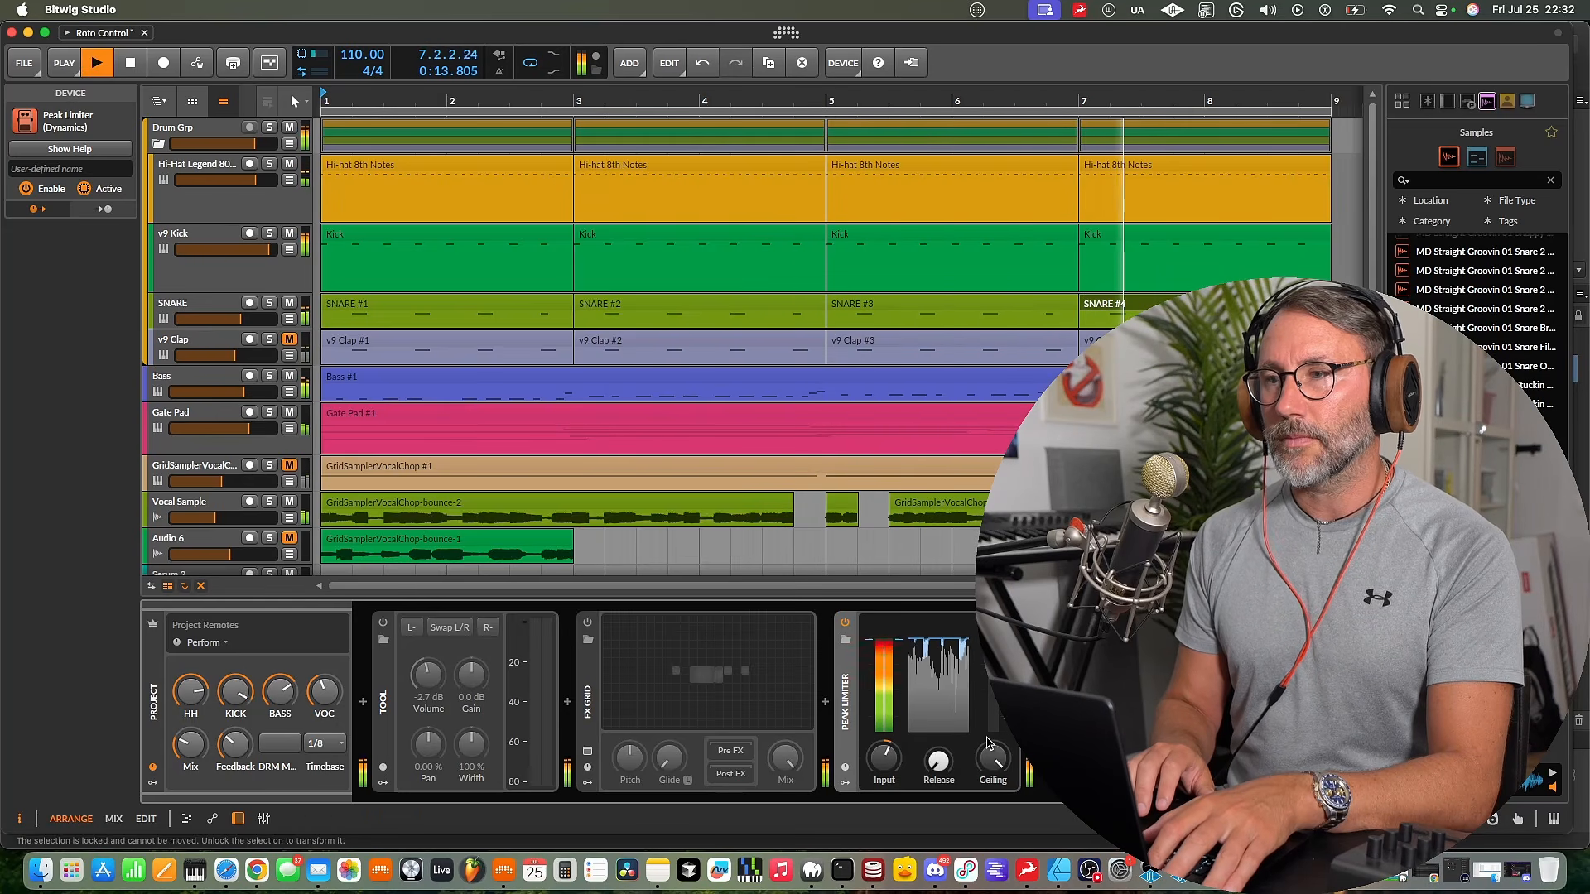
key("space")
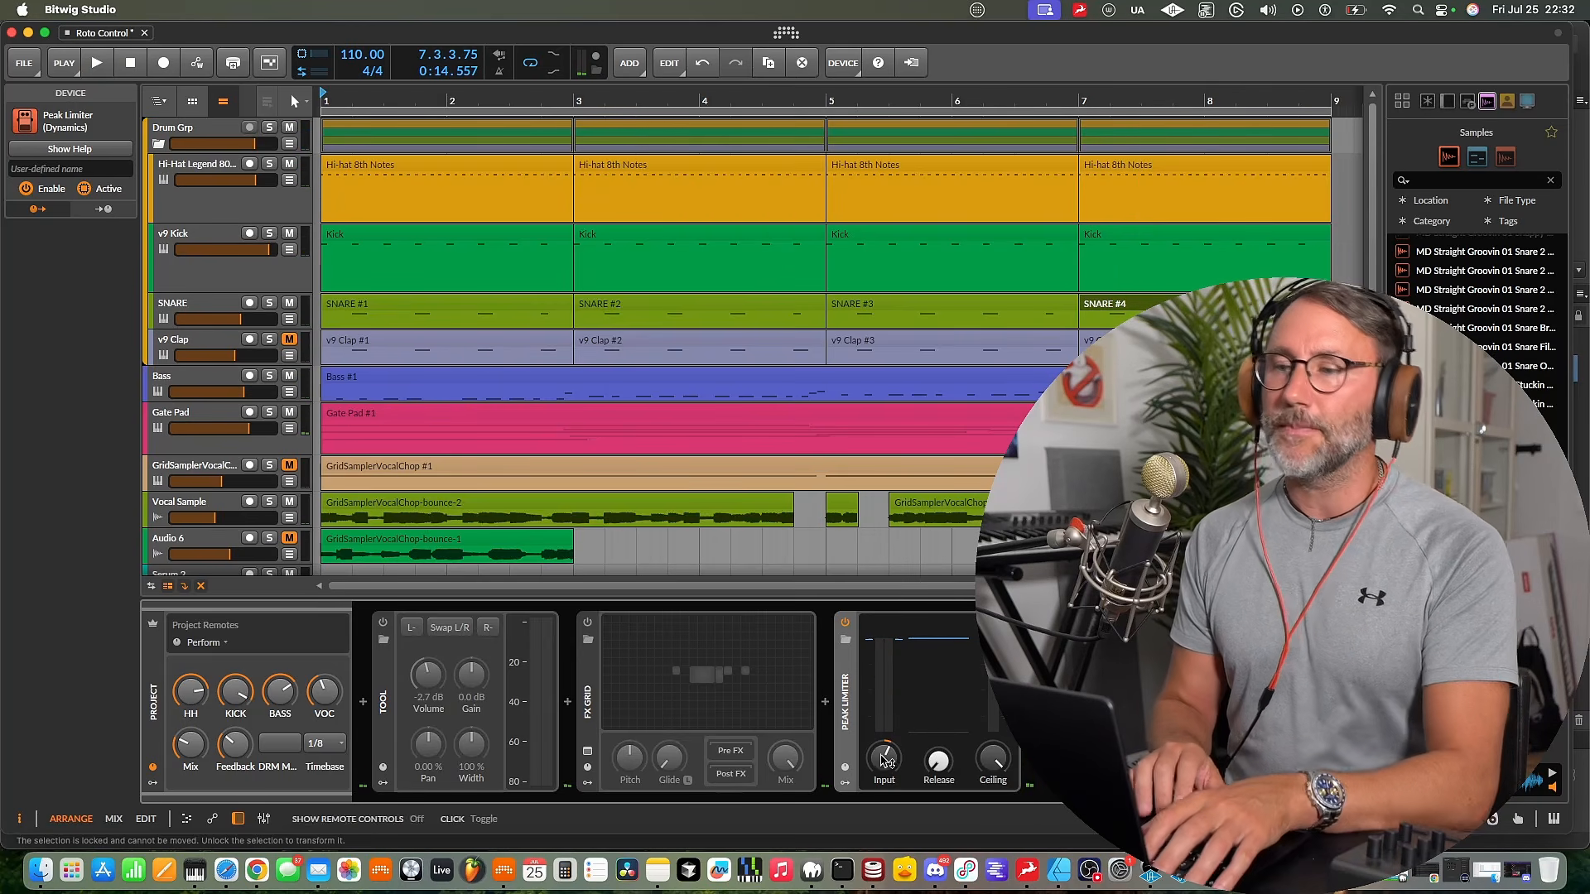
double_click(884, 758)
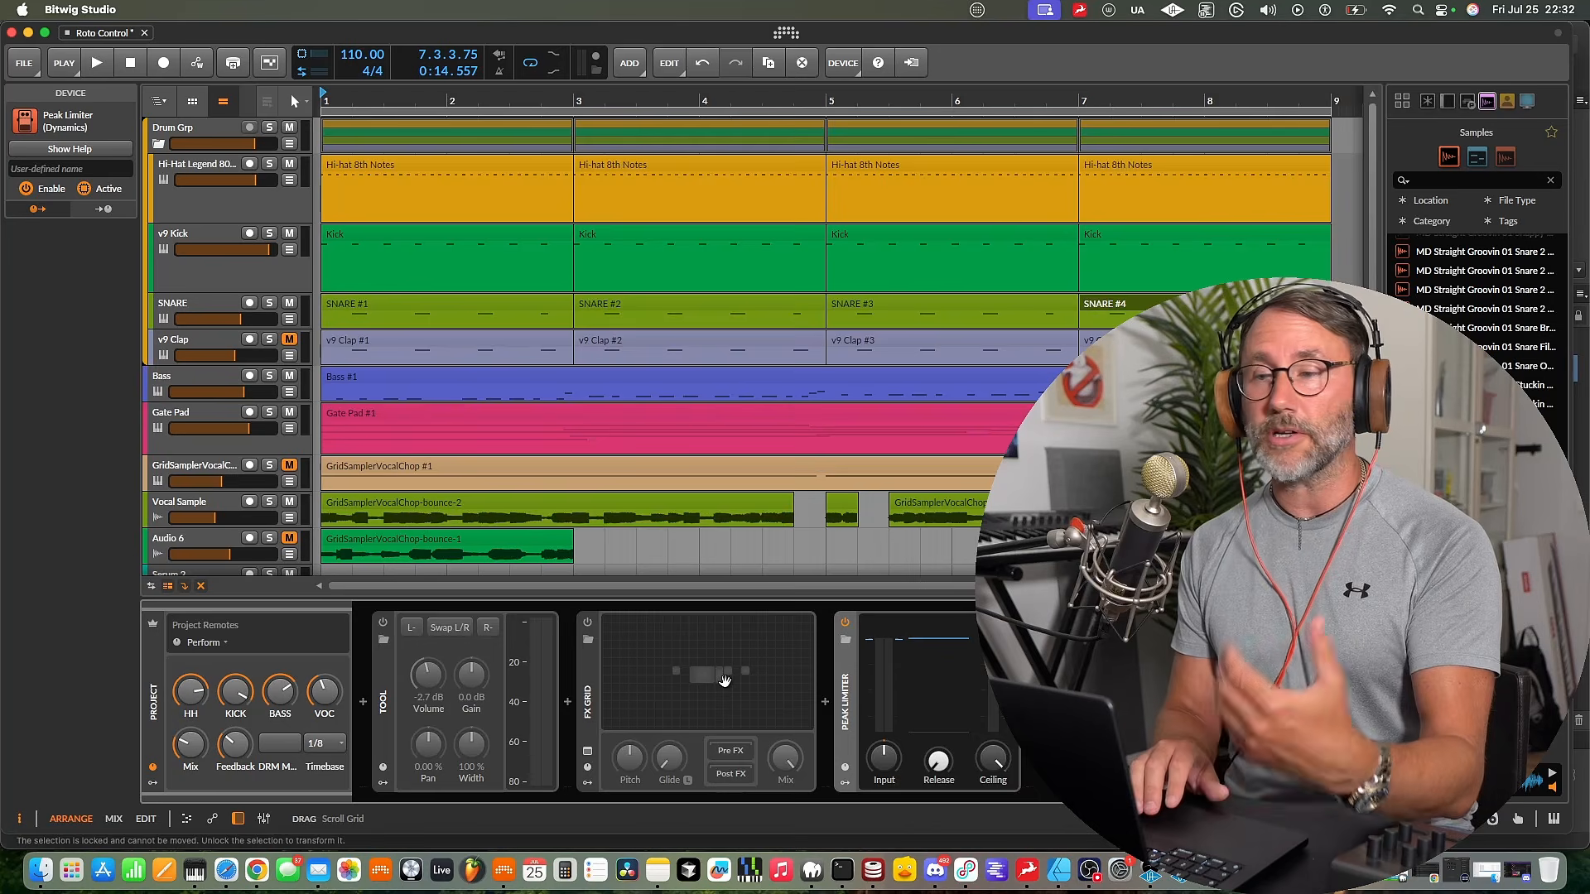
Enable the FX Grid on the Master track and open its patch to inspect the Hard Clip and Gain - dB modules
left_click(658, 695)
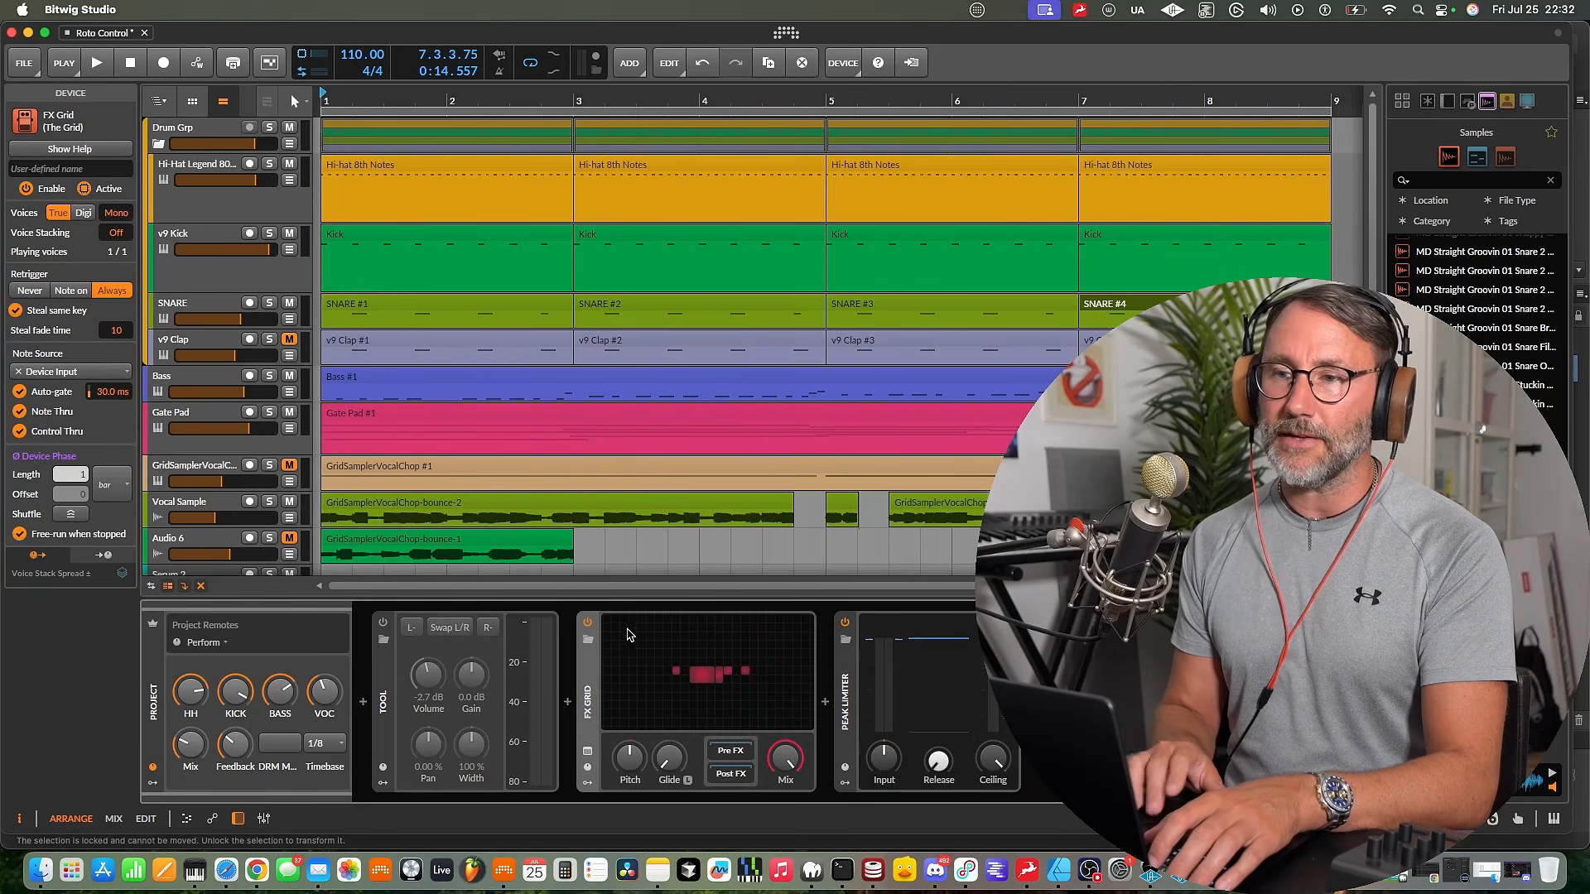
left_click(700, 642)
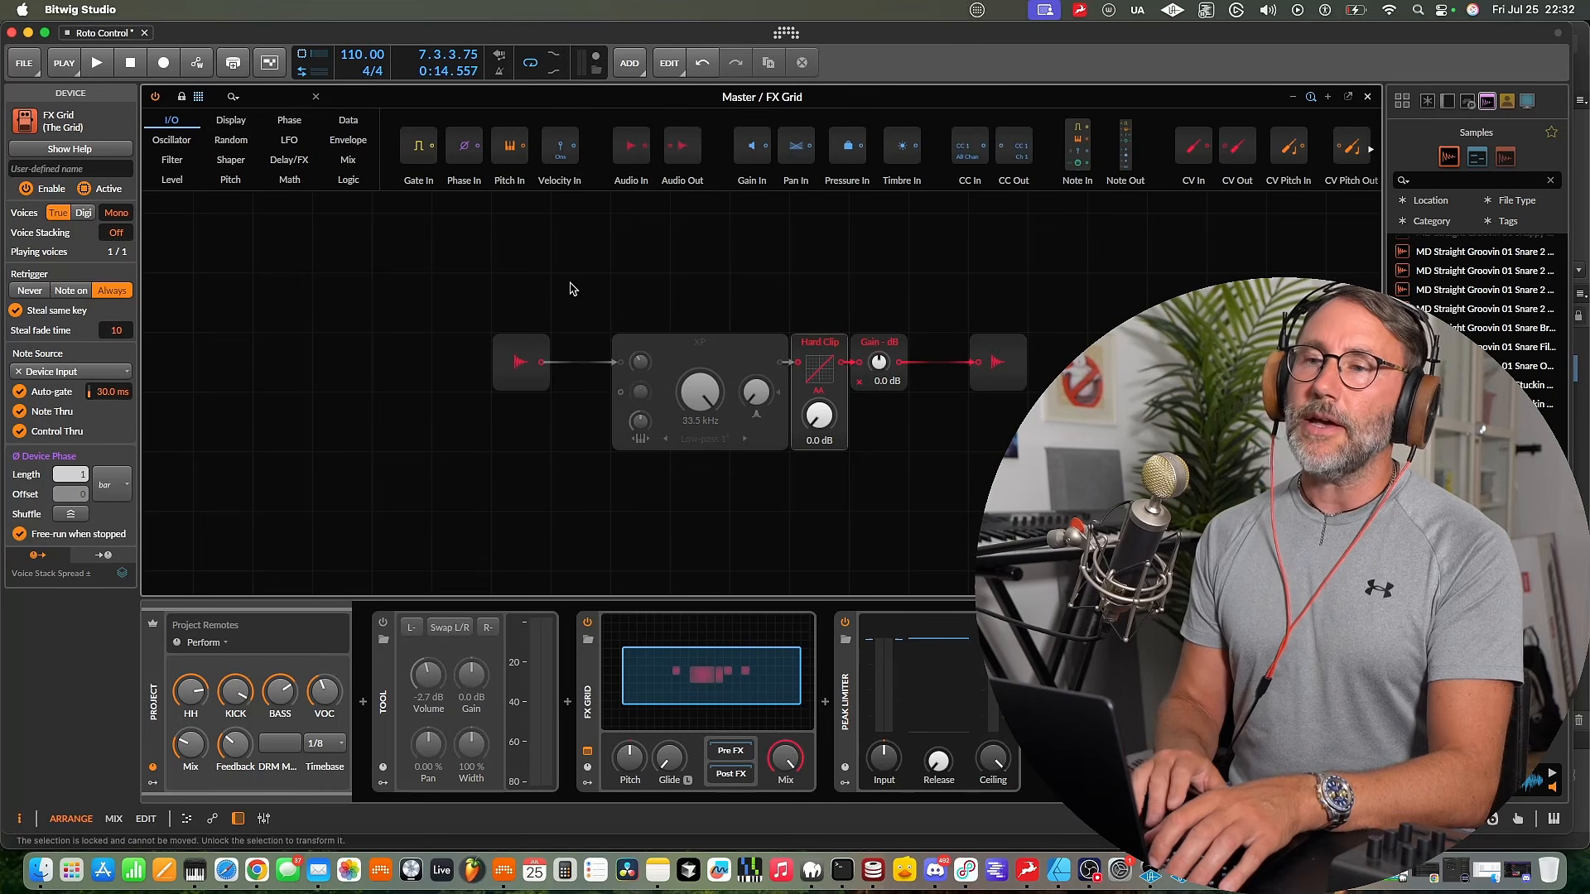
left_click(826, 342)
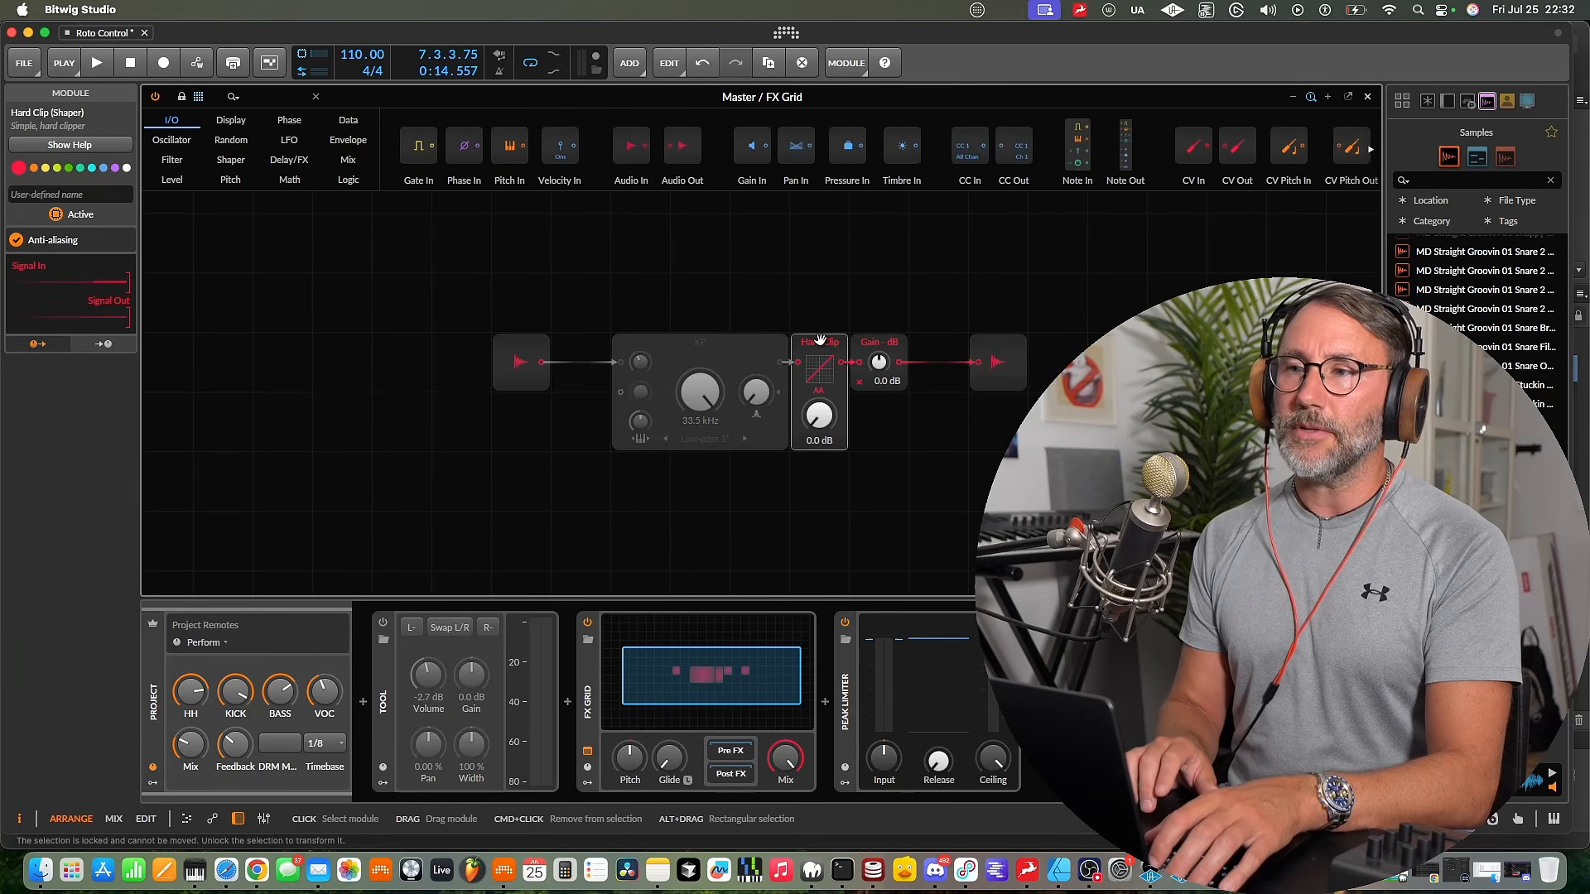
left_click(892, 339)
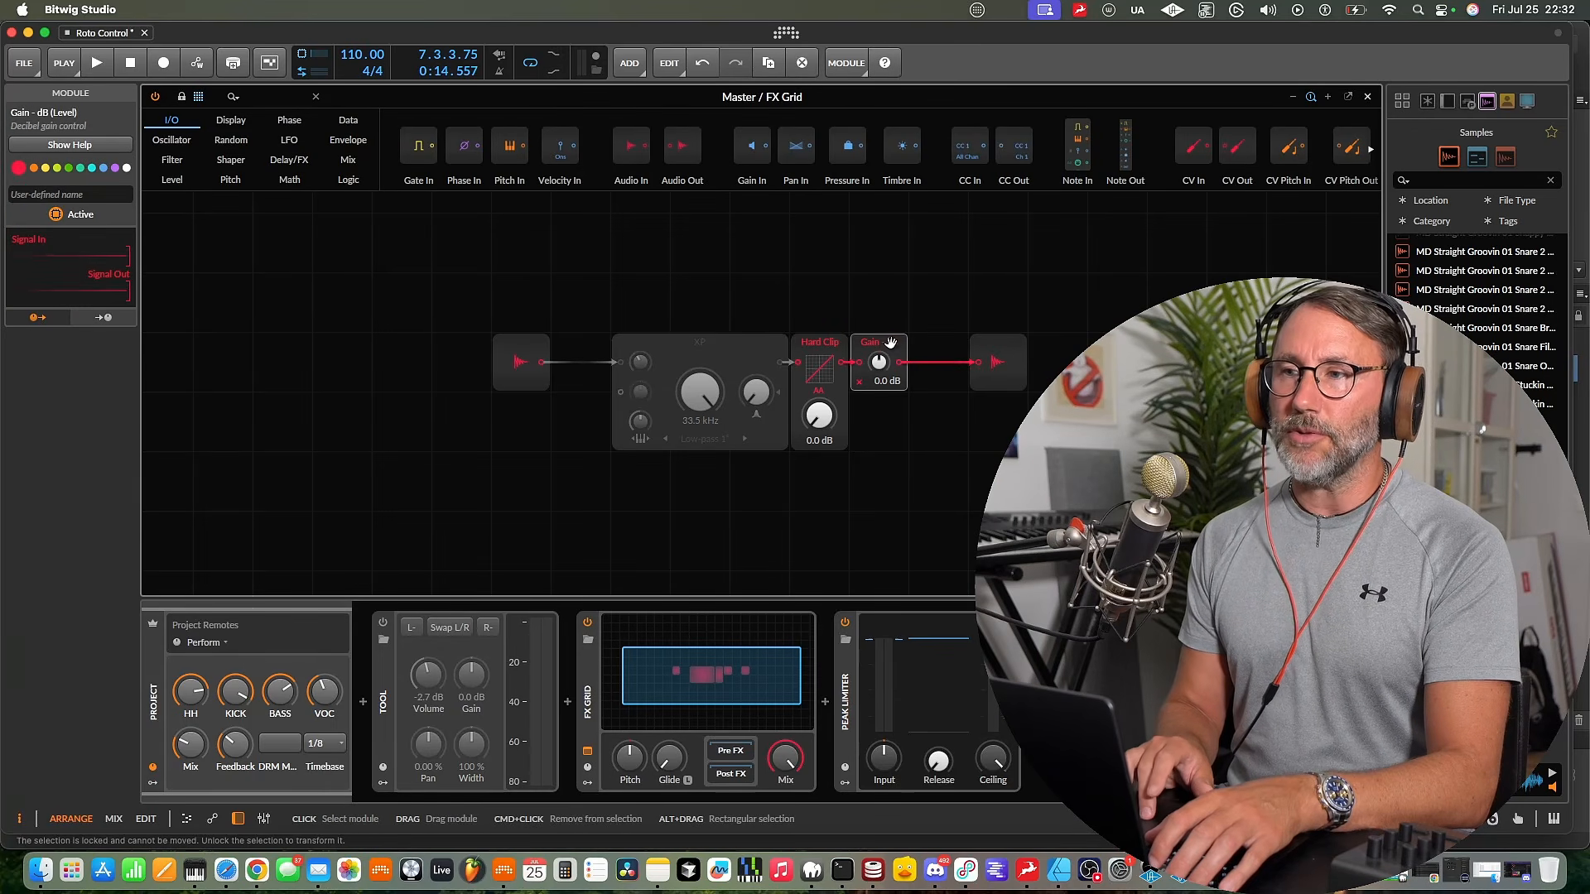
Inspect the XP, Hard Clip and Gain - dB modules in the Master track's FX Grid patch
left_click(724, 349)
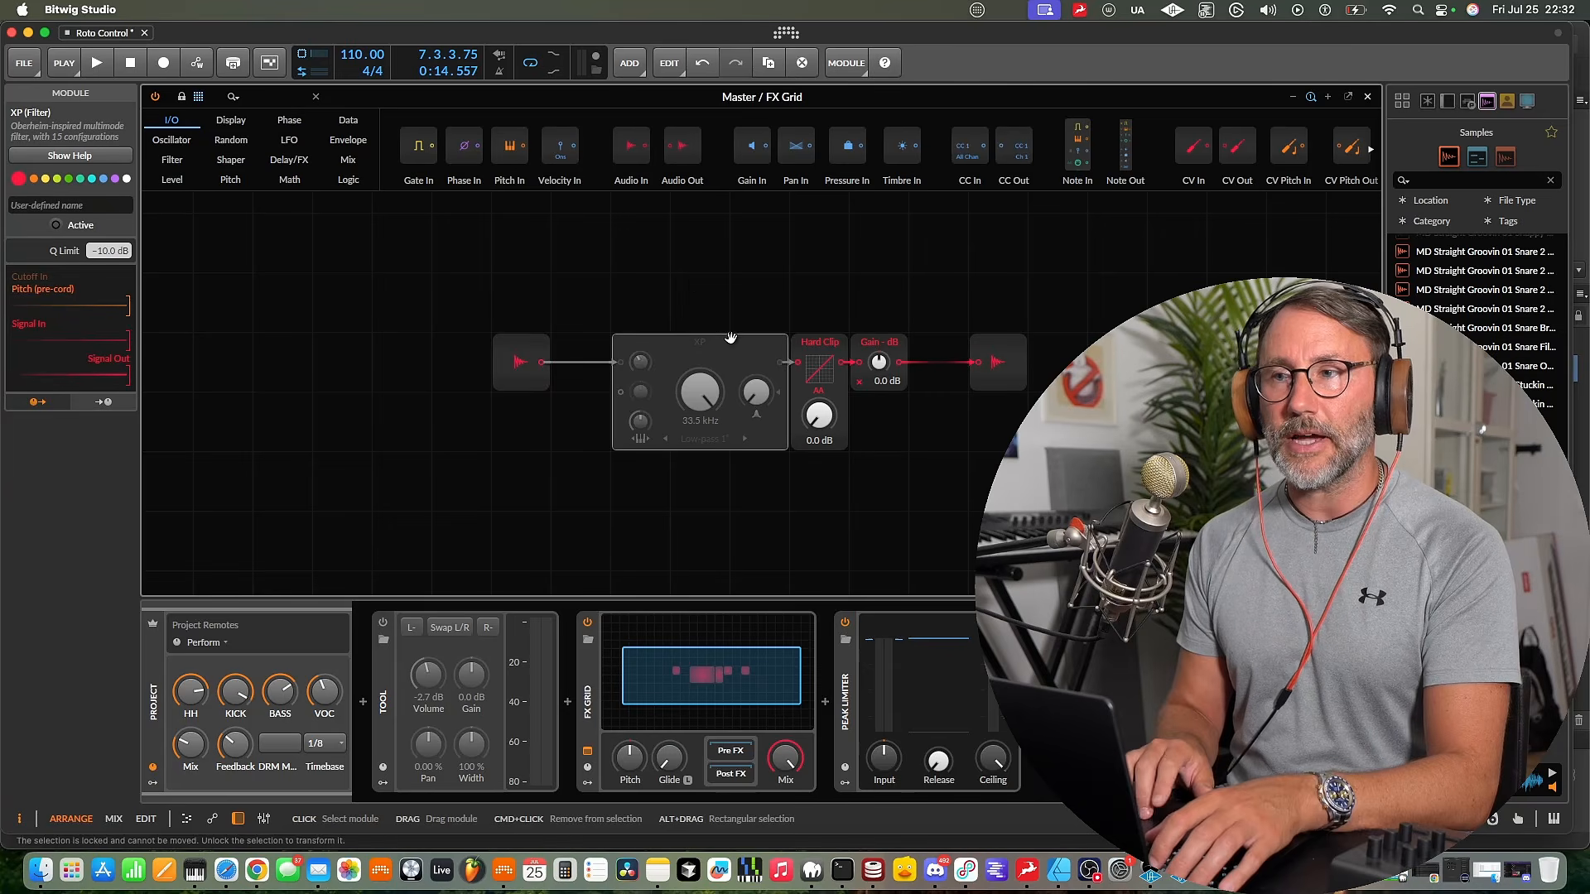
left_click(819, 342)
left_click(886, 341)
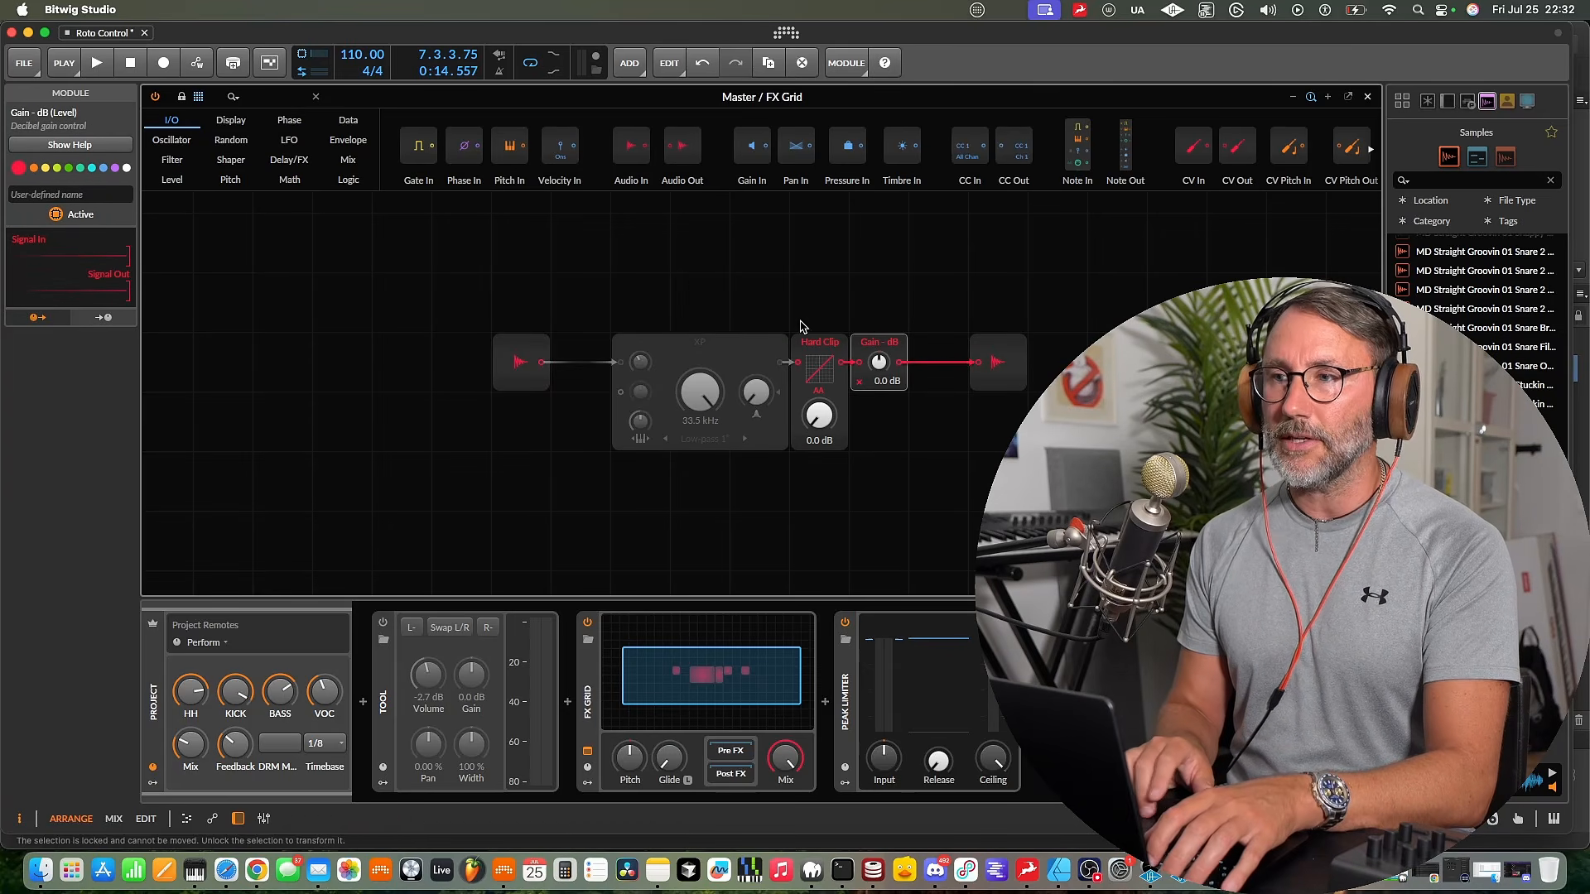
left_click(826, 344)
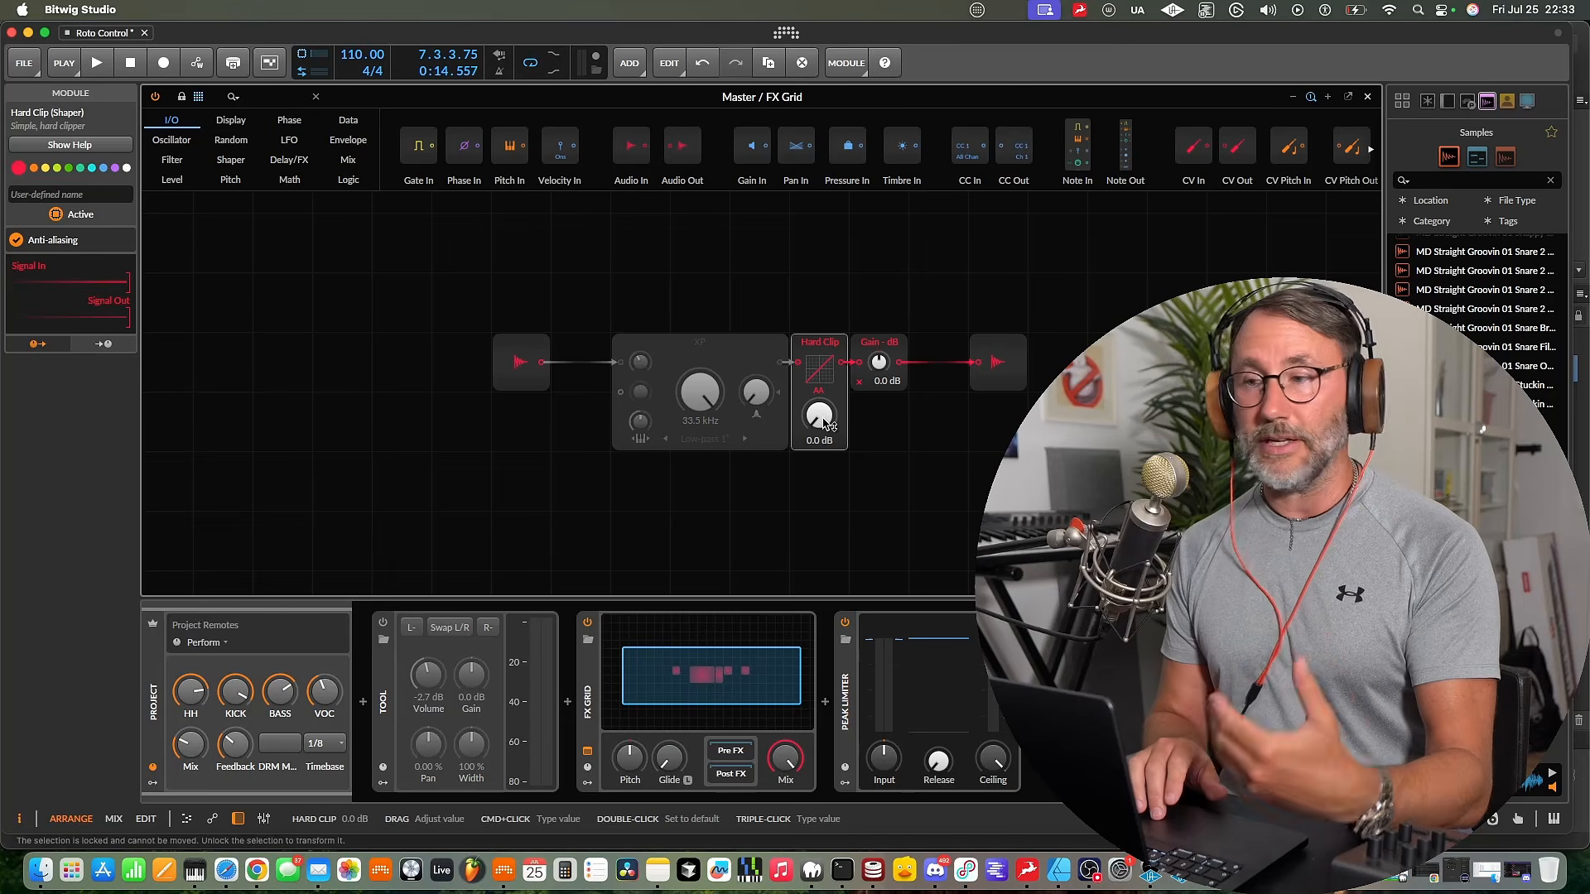
left_click(543, 487)
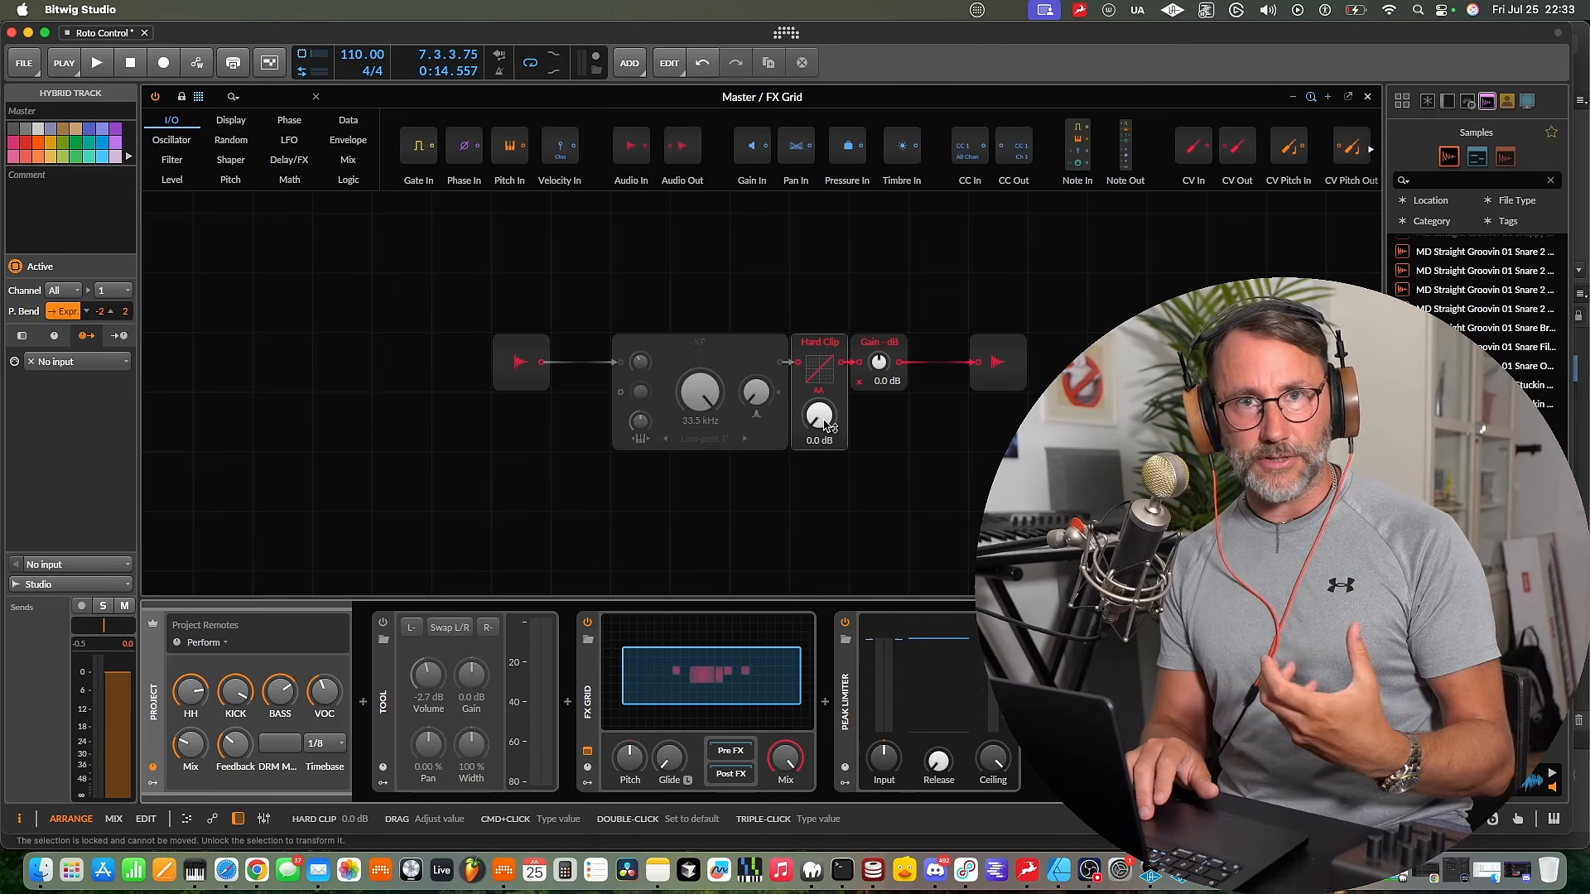
left_click(888, 344)
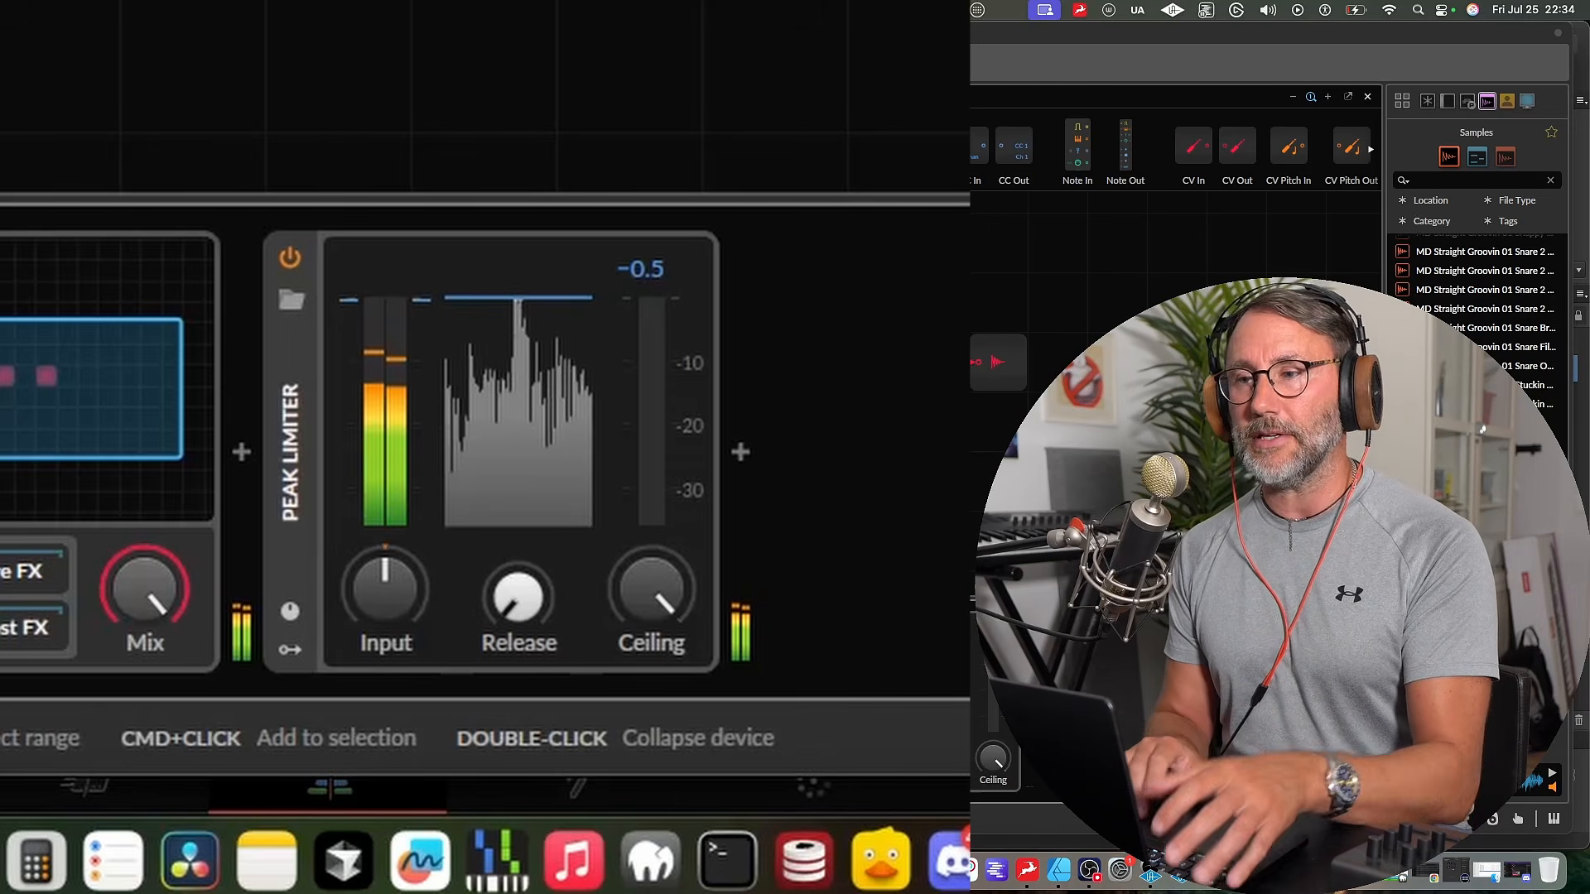
Bypass the FX Grid during playback to compare the Peak Limiter's gain reduction without the clipper, and turn it back on
key("alt+a")
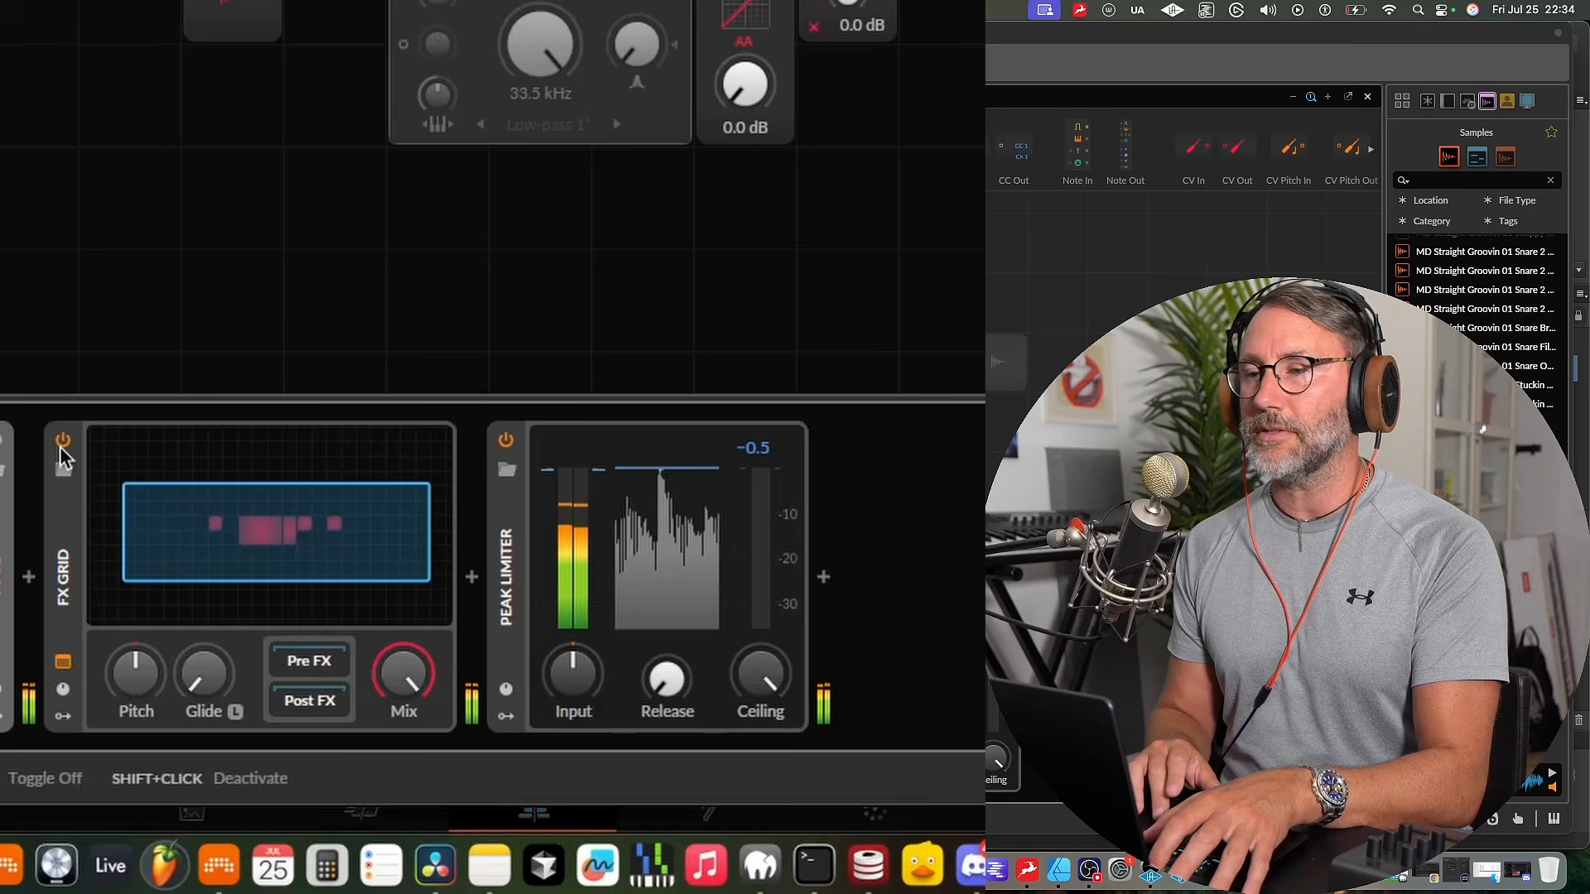
left_click(61, 444)
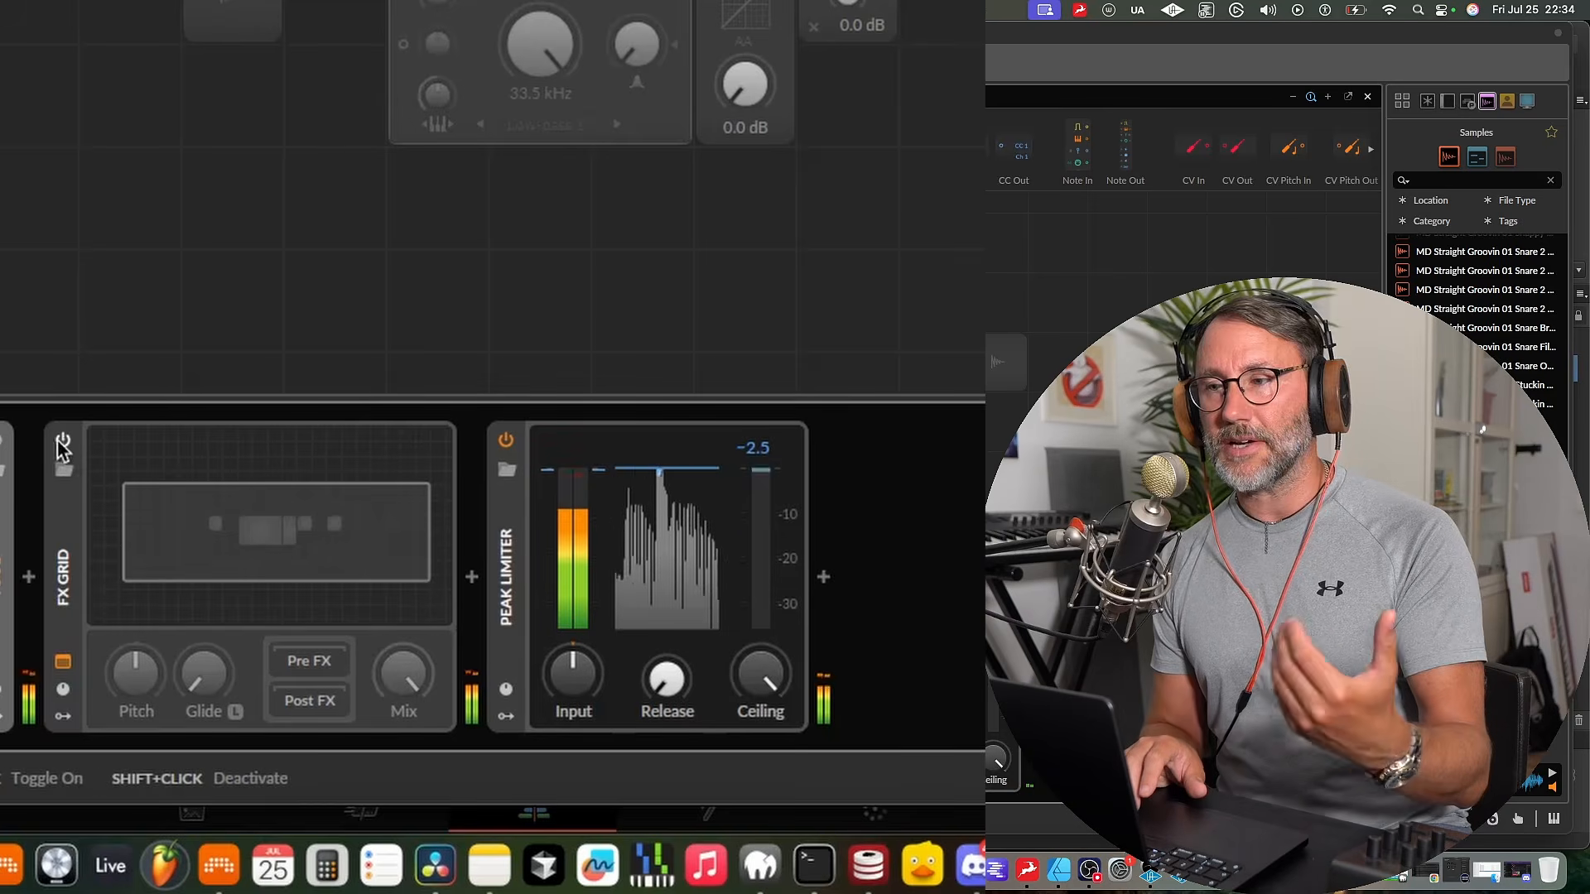
left_click(63, 442)
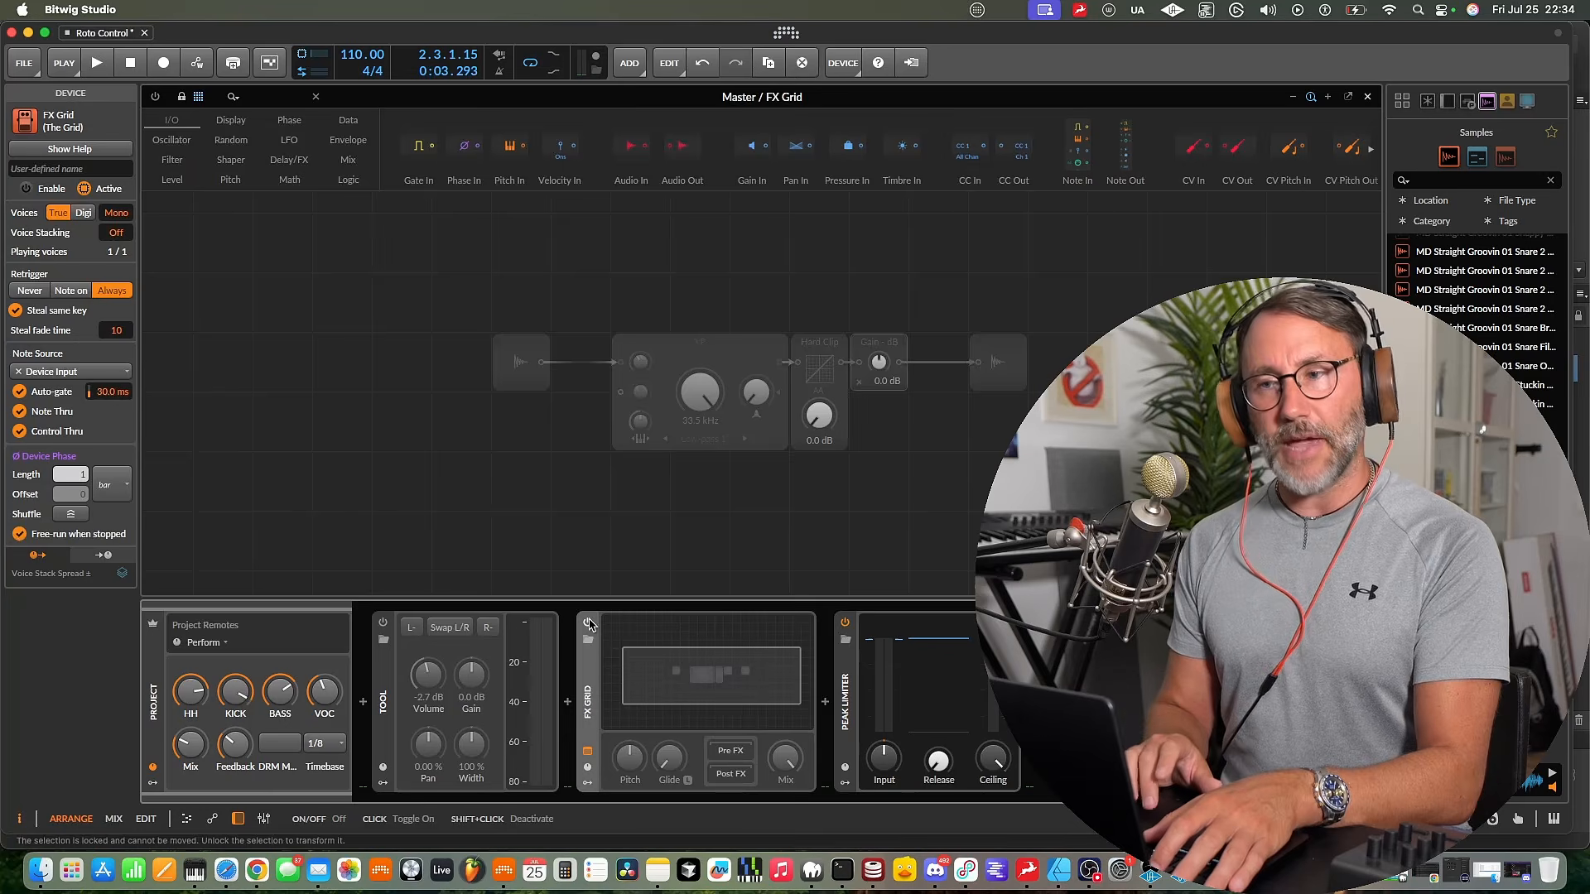
left_click(589, 623)
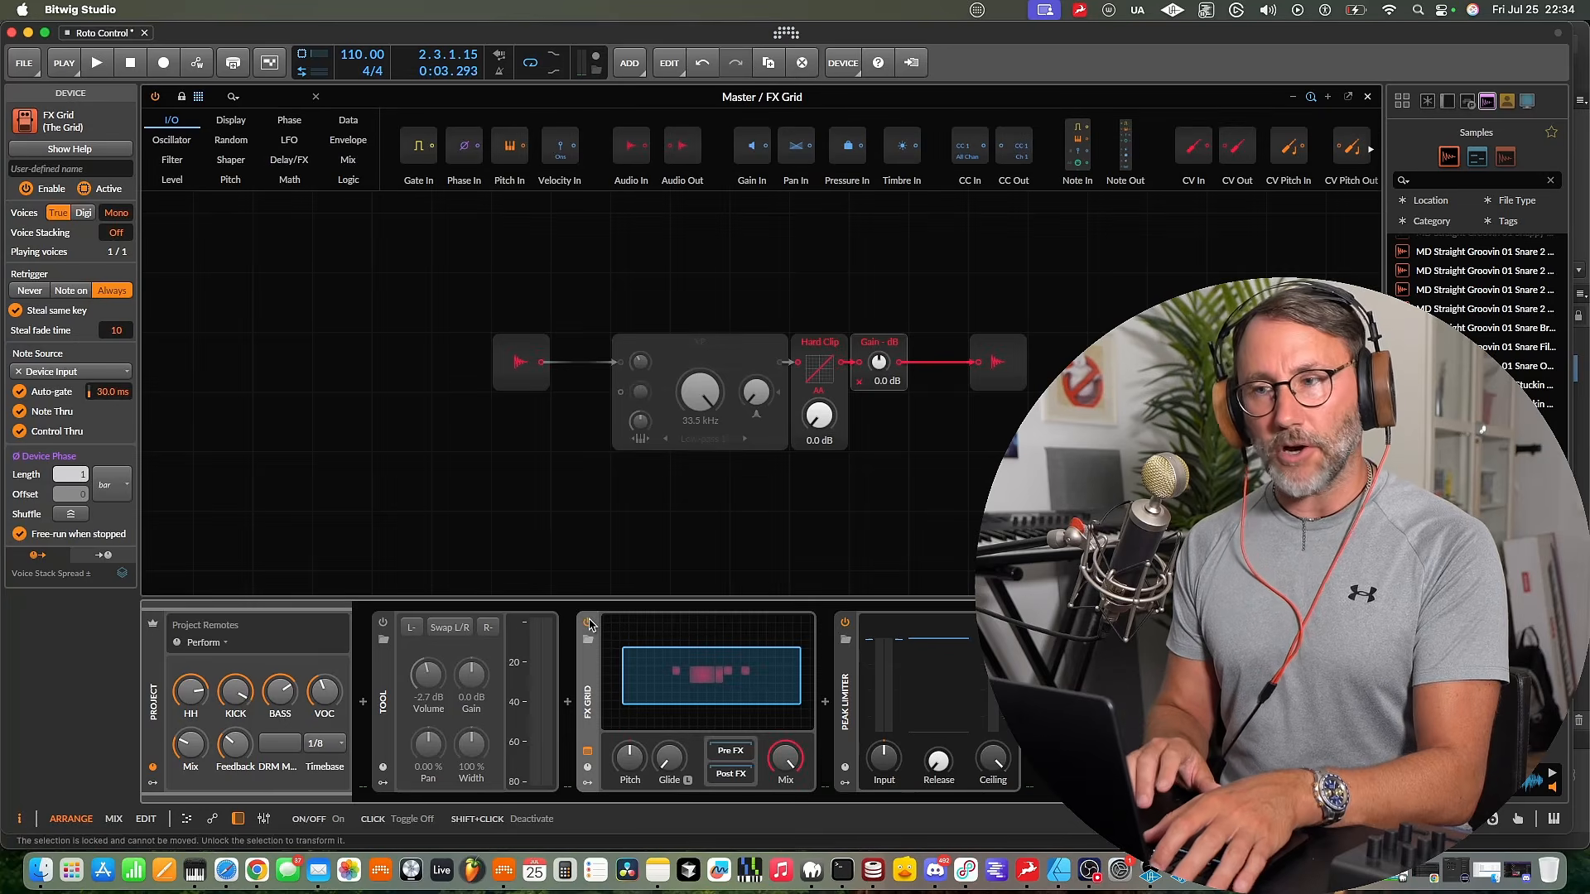
Play the project briefly through the clipper, stop, and set the Hard Clip module's drive to +3.8 dB
key("space")
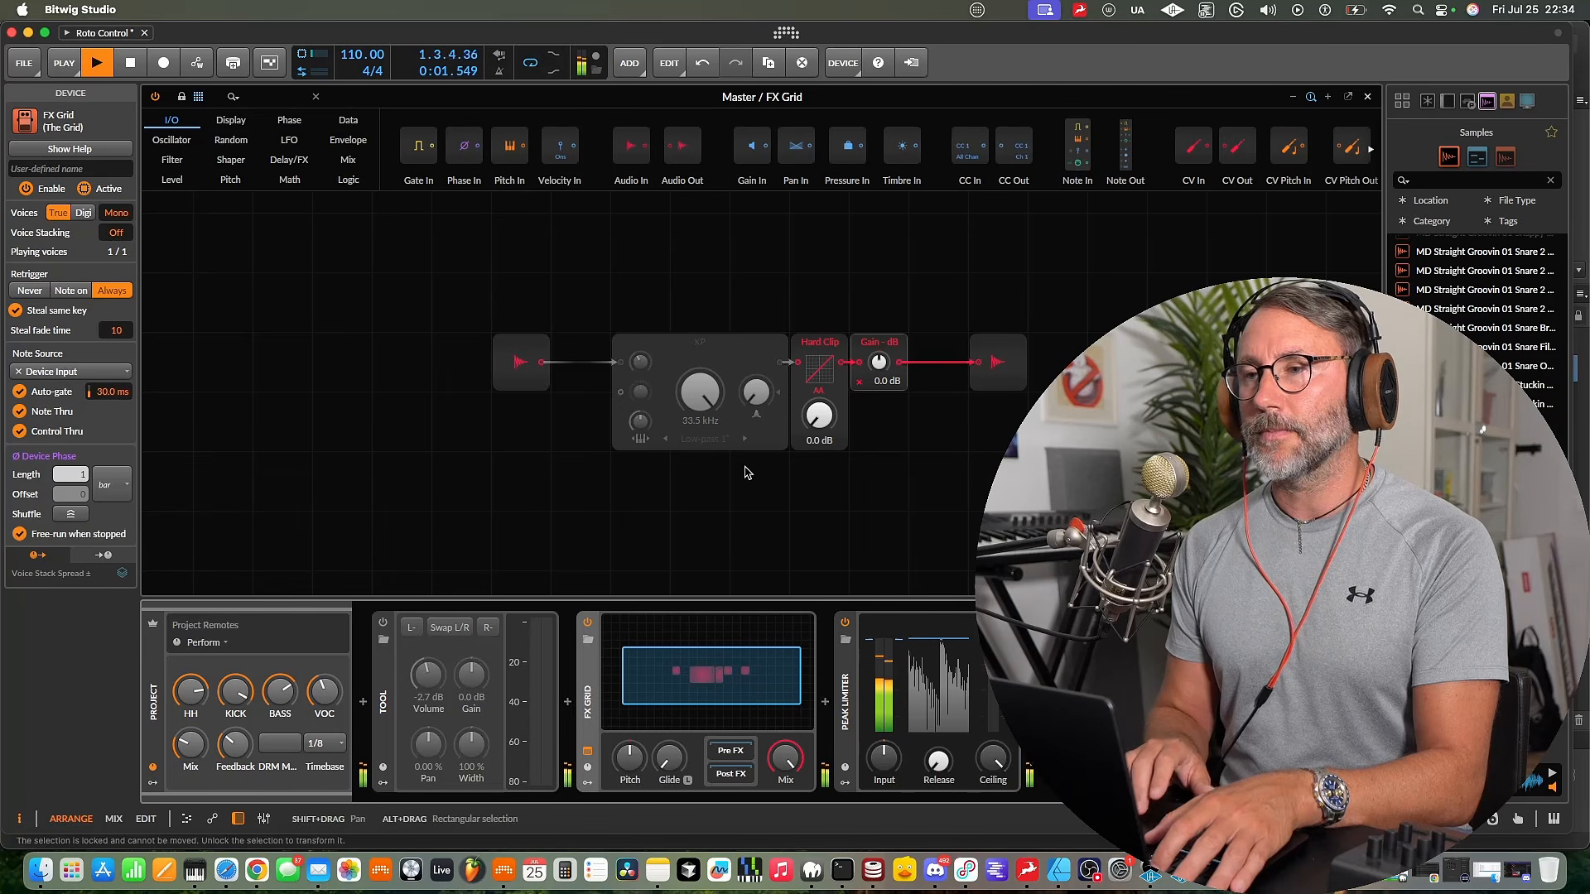
key("space")
left_click_drag(828, 425, 828, 423)
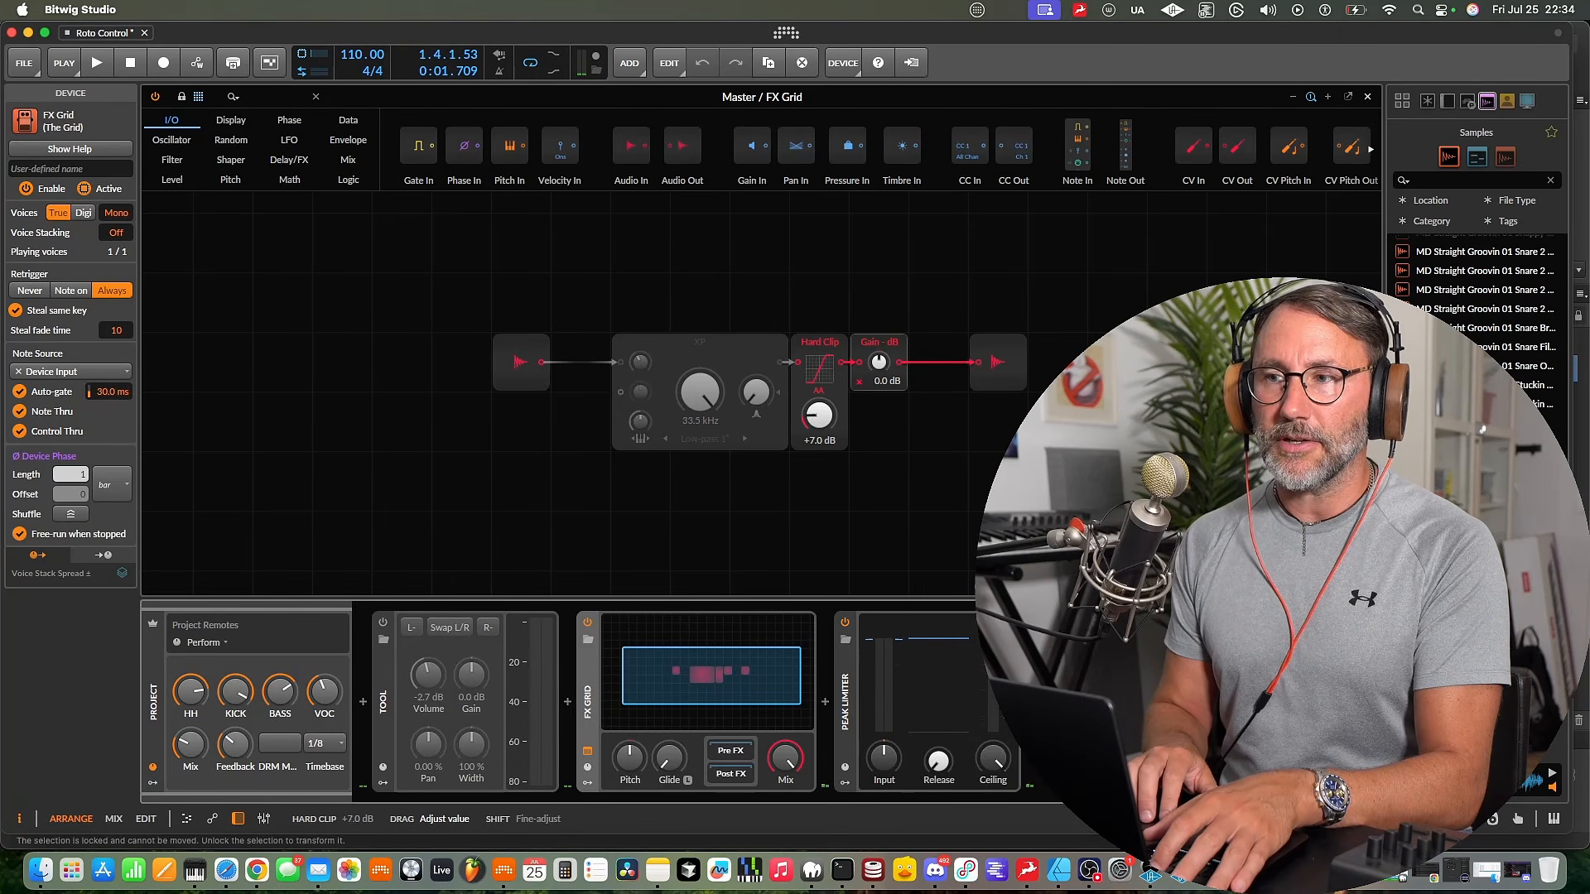
left_click_drag(826, 422, 826, 446)
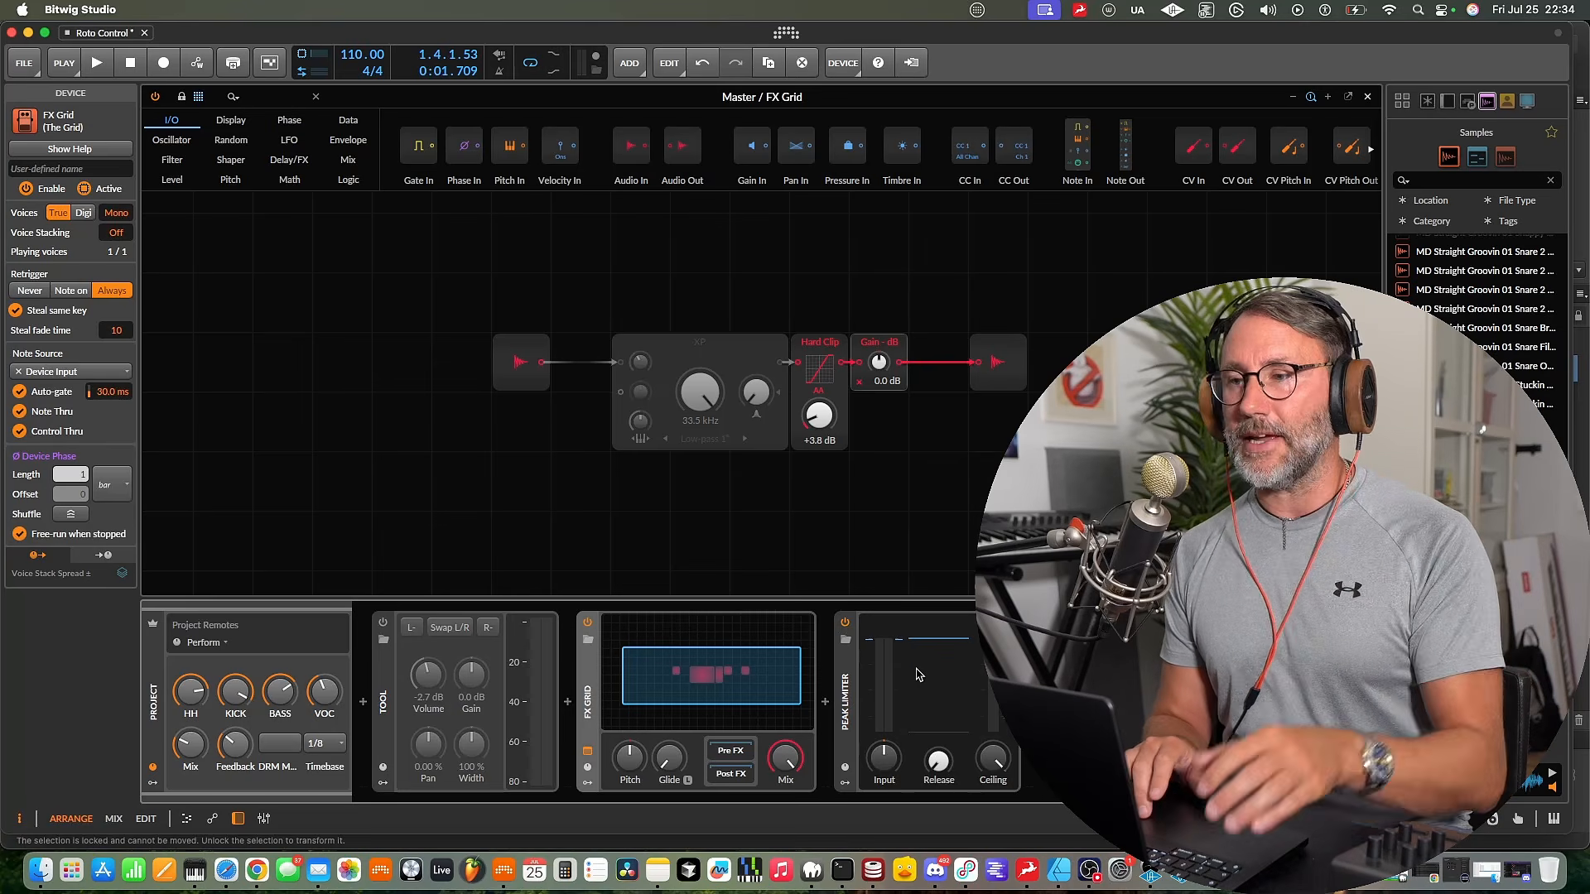
Set the Gain - dB module to -1.0 dB during playback, and check the Master track's level meter
key("space")
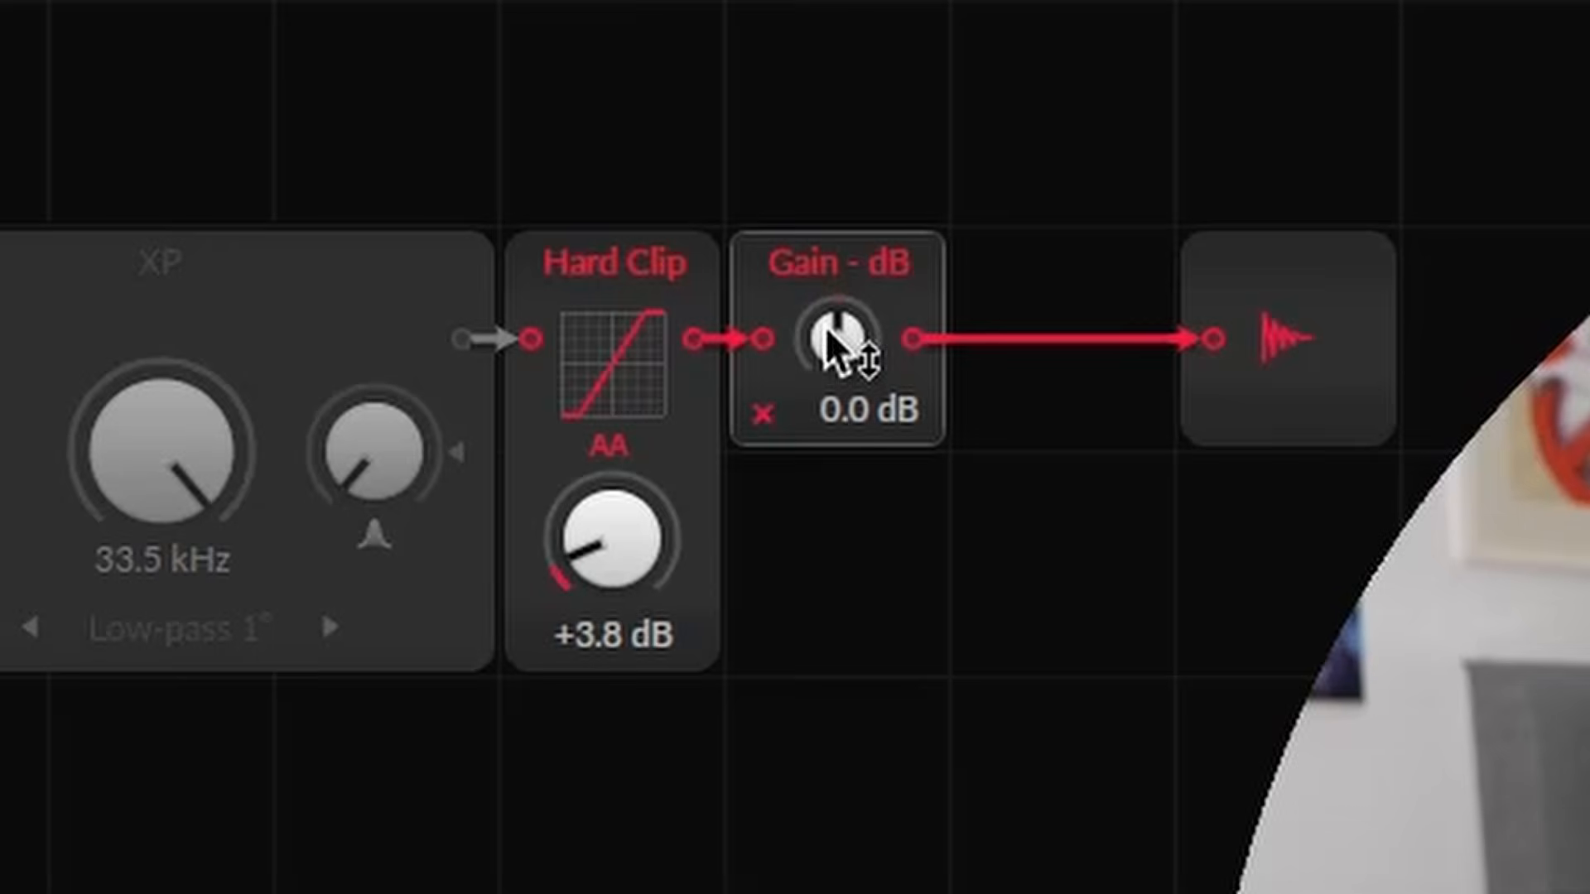
left_click_drag(826, 329, 826, 329)
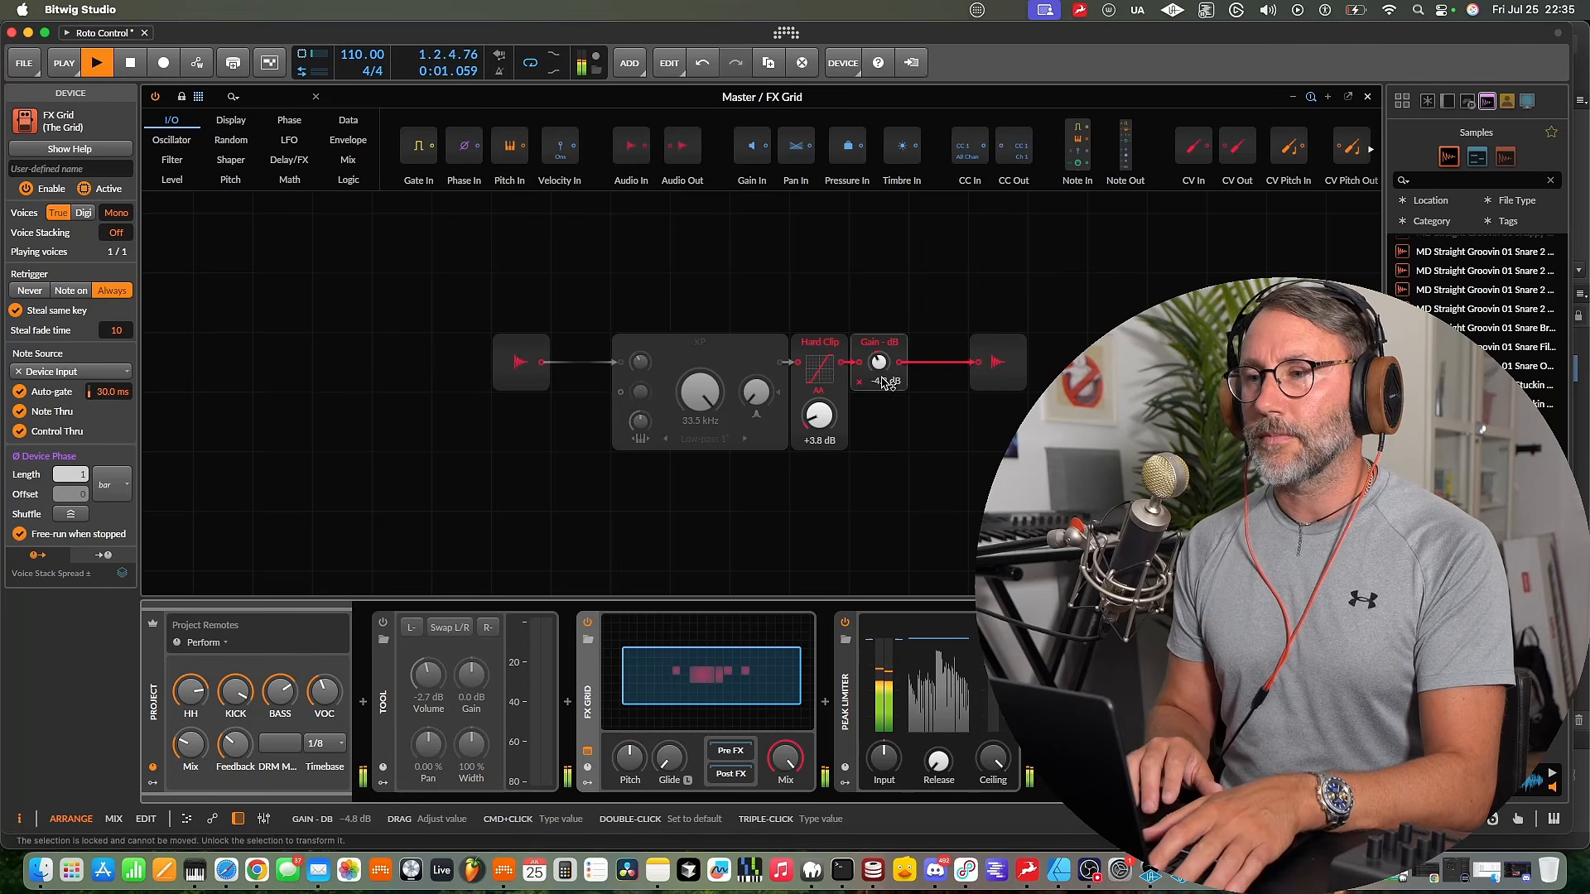
mouse_move(879, 361)
left_mouse_down()
mouse_move(879, 348)
mouse_move(879, 363)
left_mouse_up()
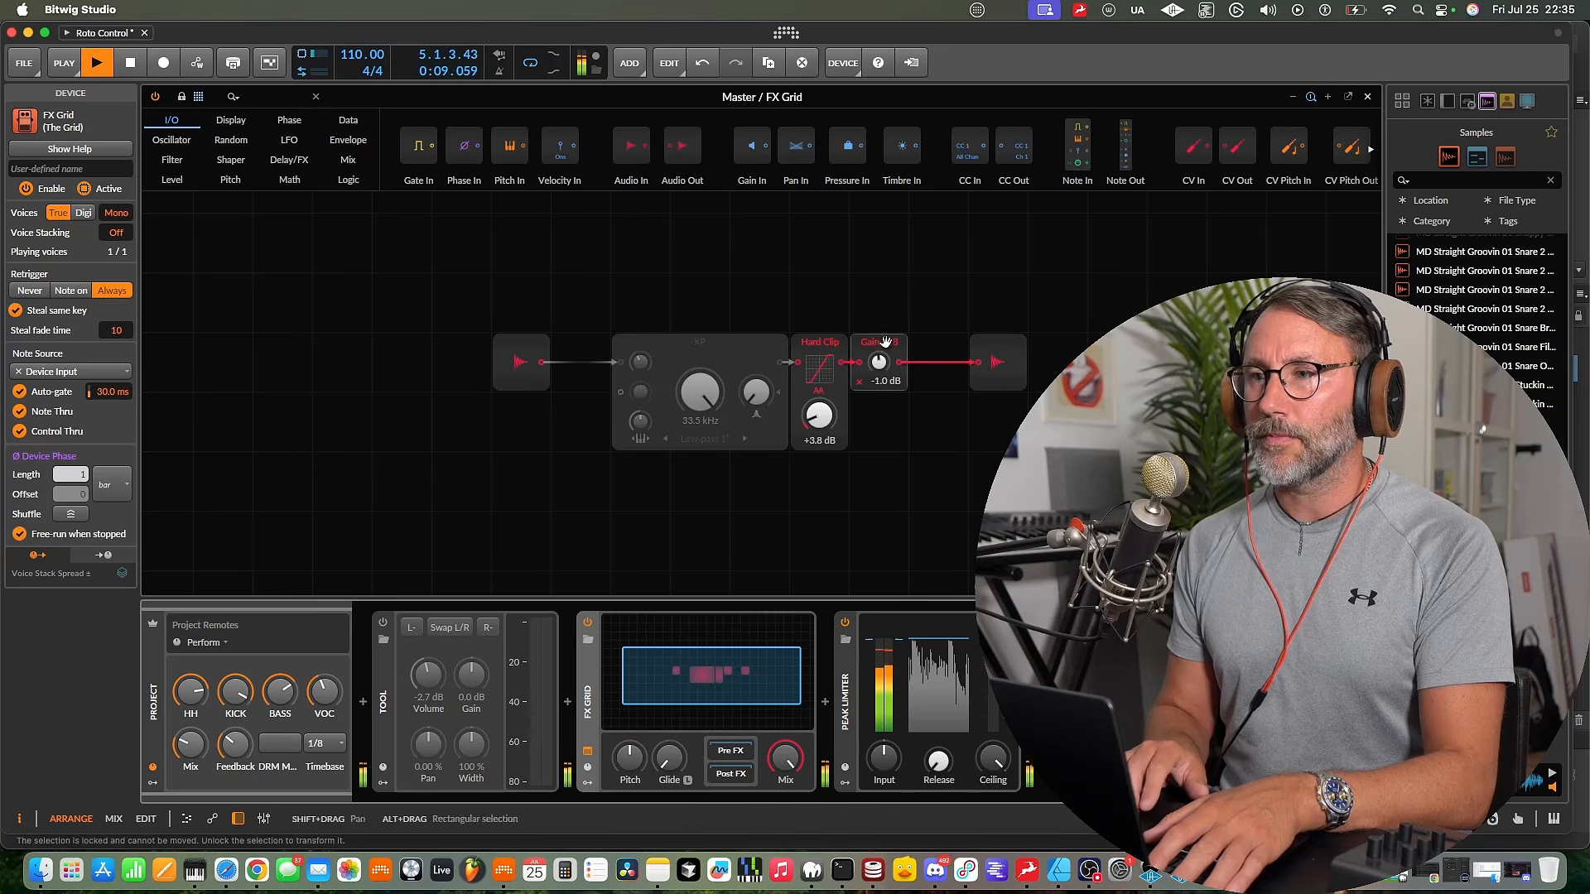
left_click(146, 682)
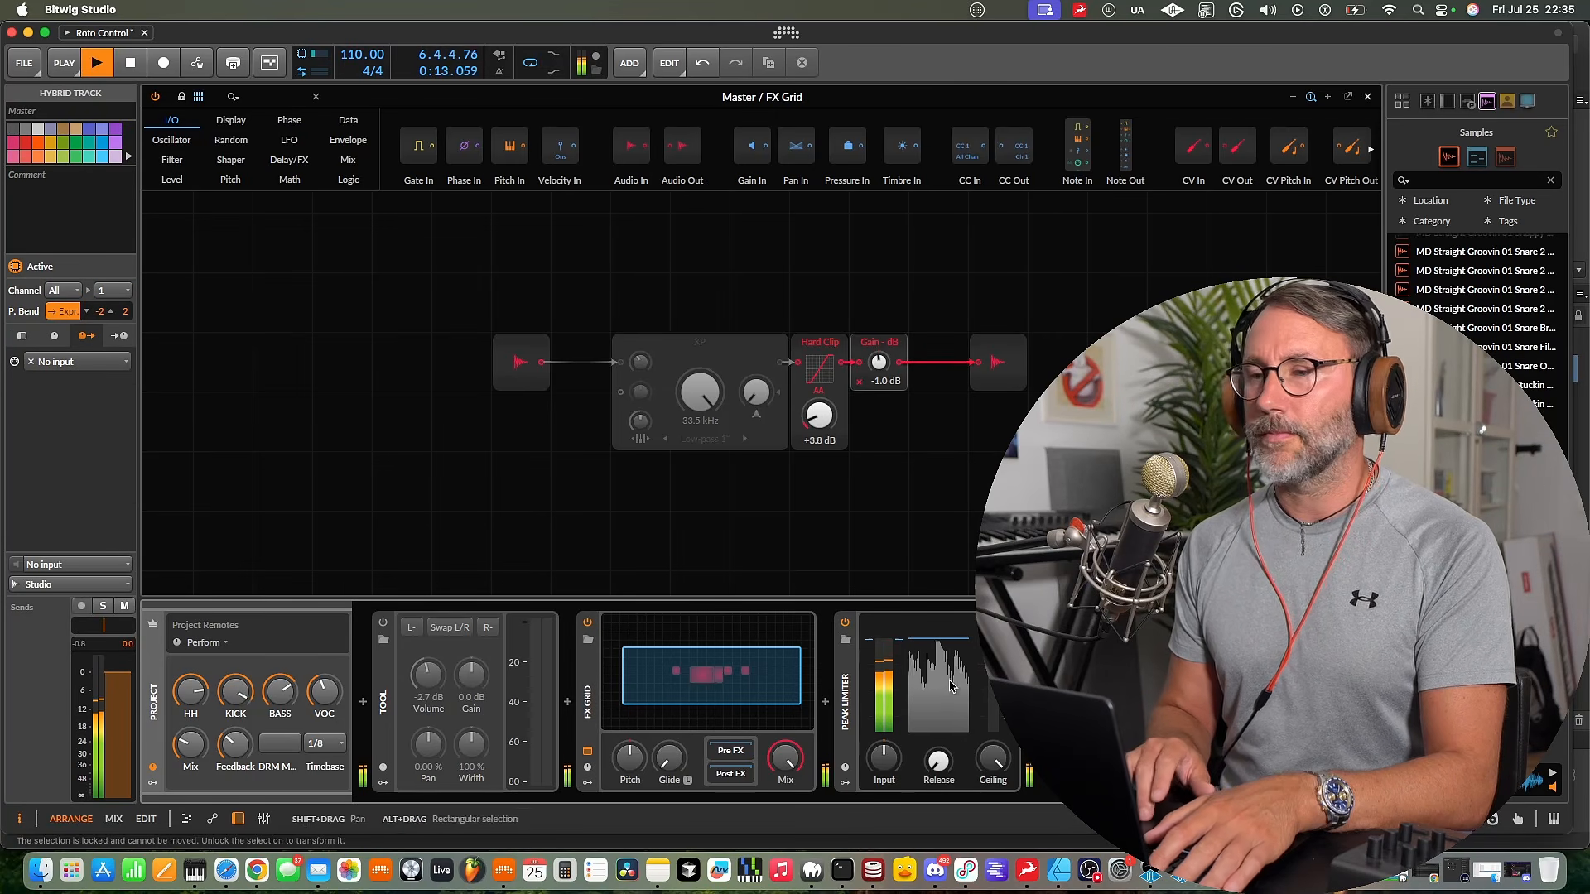
key("space")
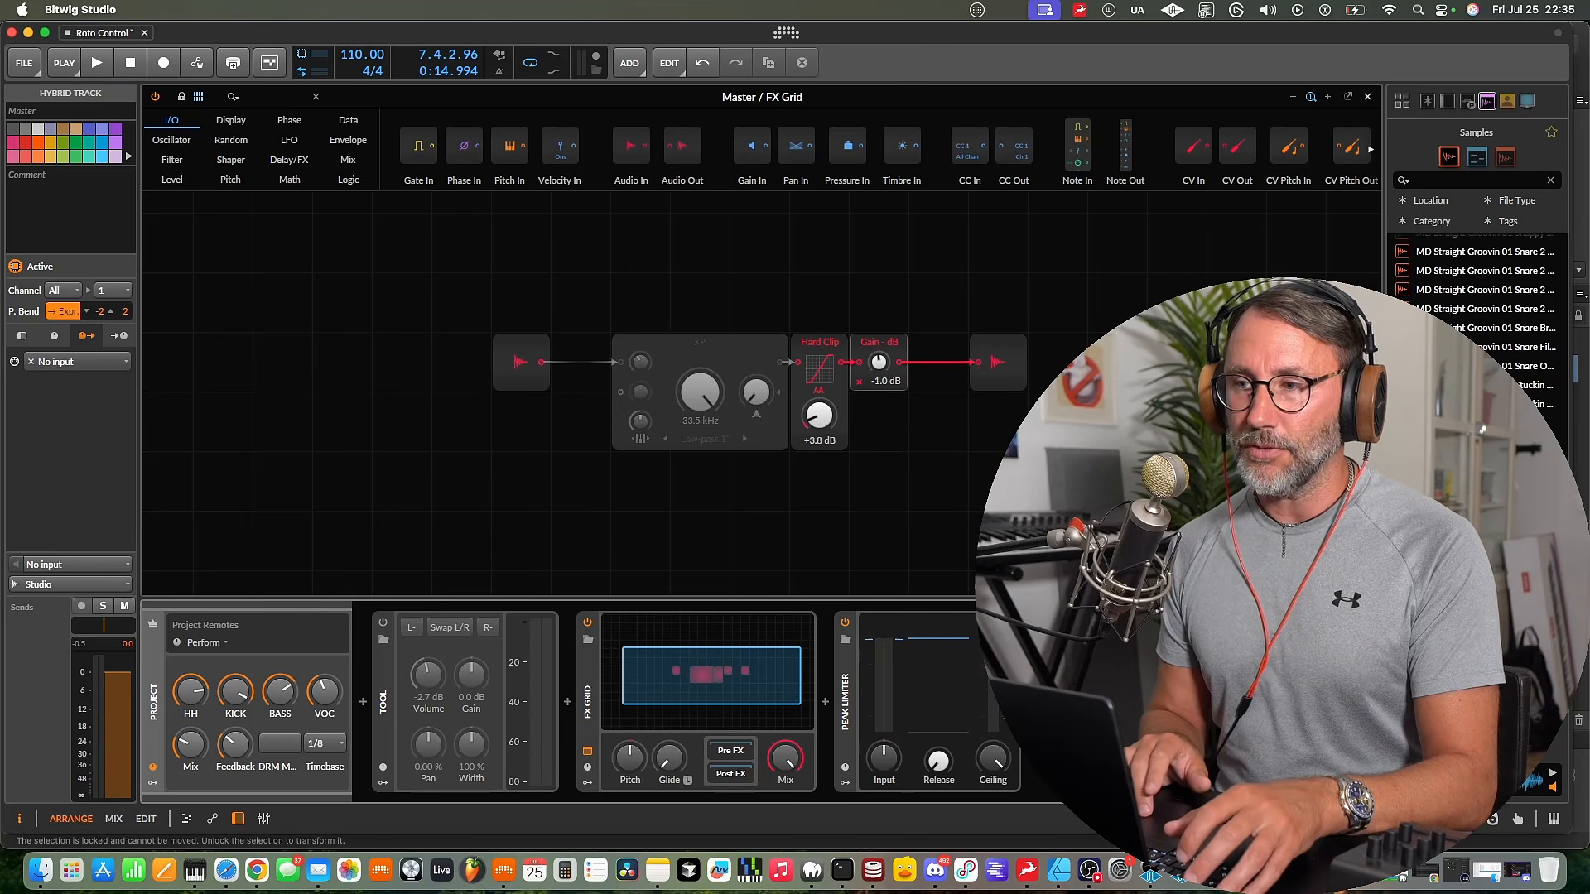
Compare playback with the FX Grid bypassed and enabled, and set the Gain - dB module to -1.2 dB to match loudness
left_click(591, 686)
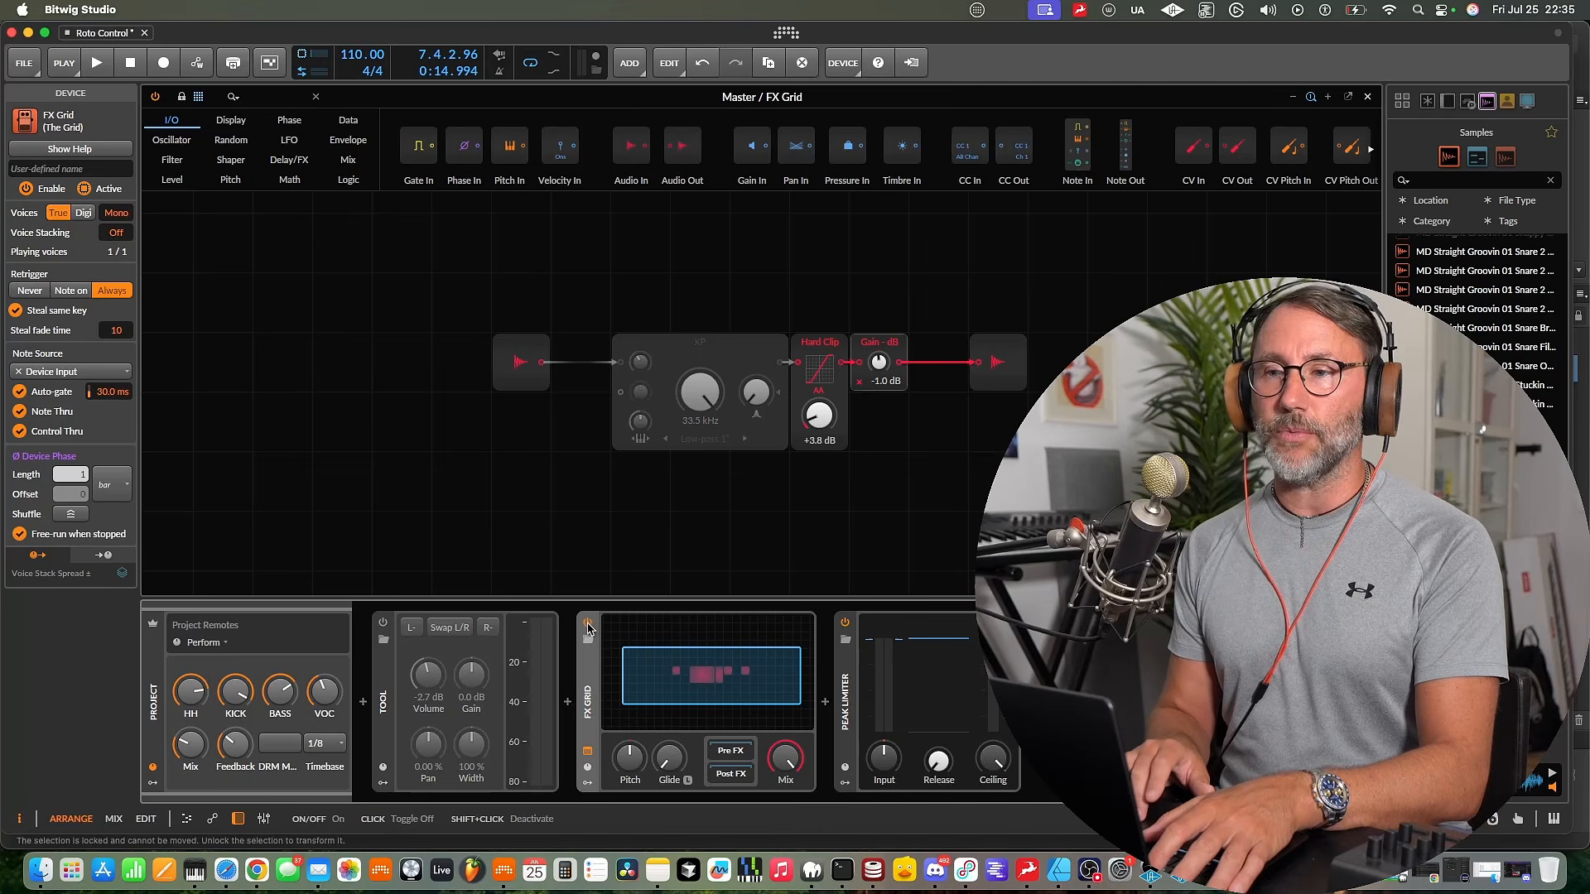
left_click(587, 625)
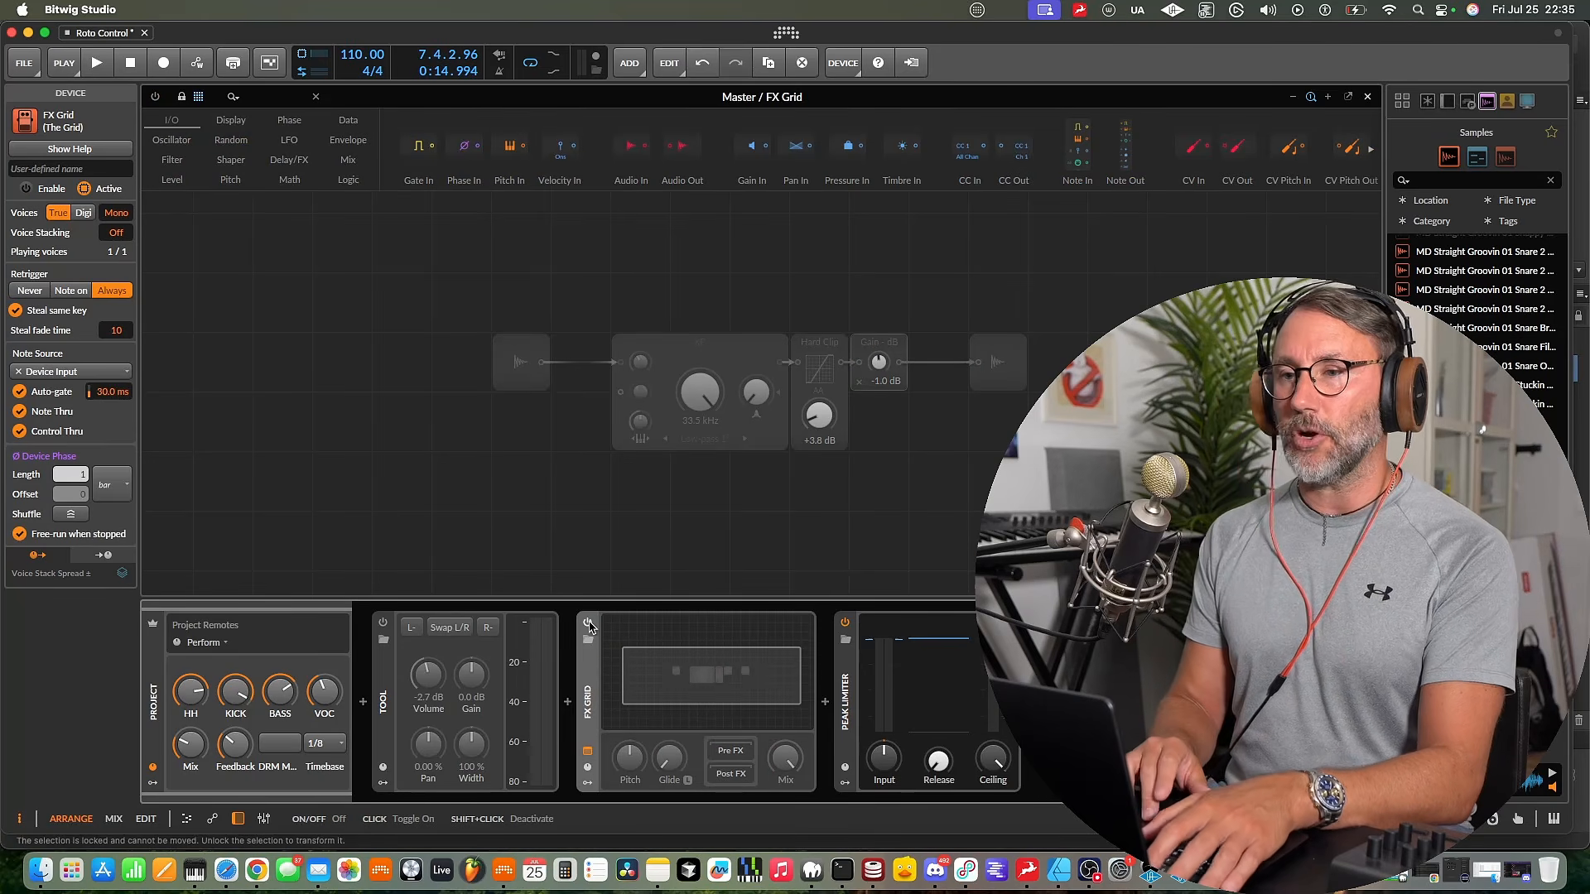
key("space")
left_click(157, 714)
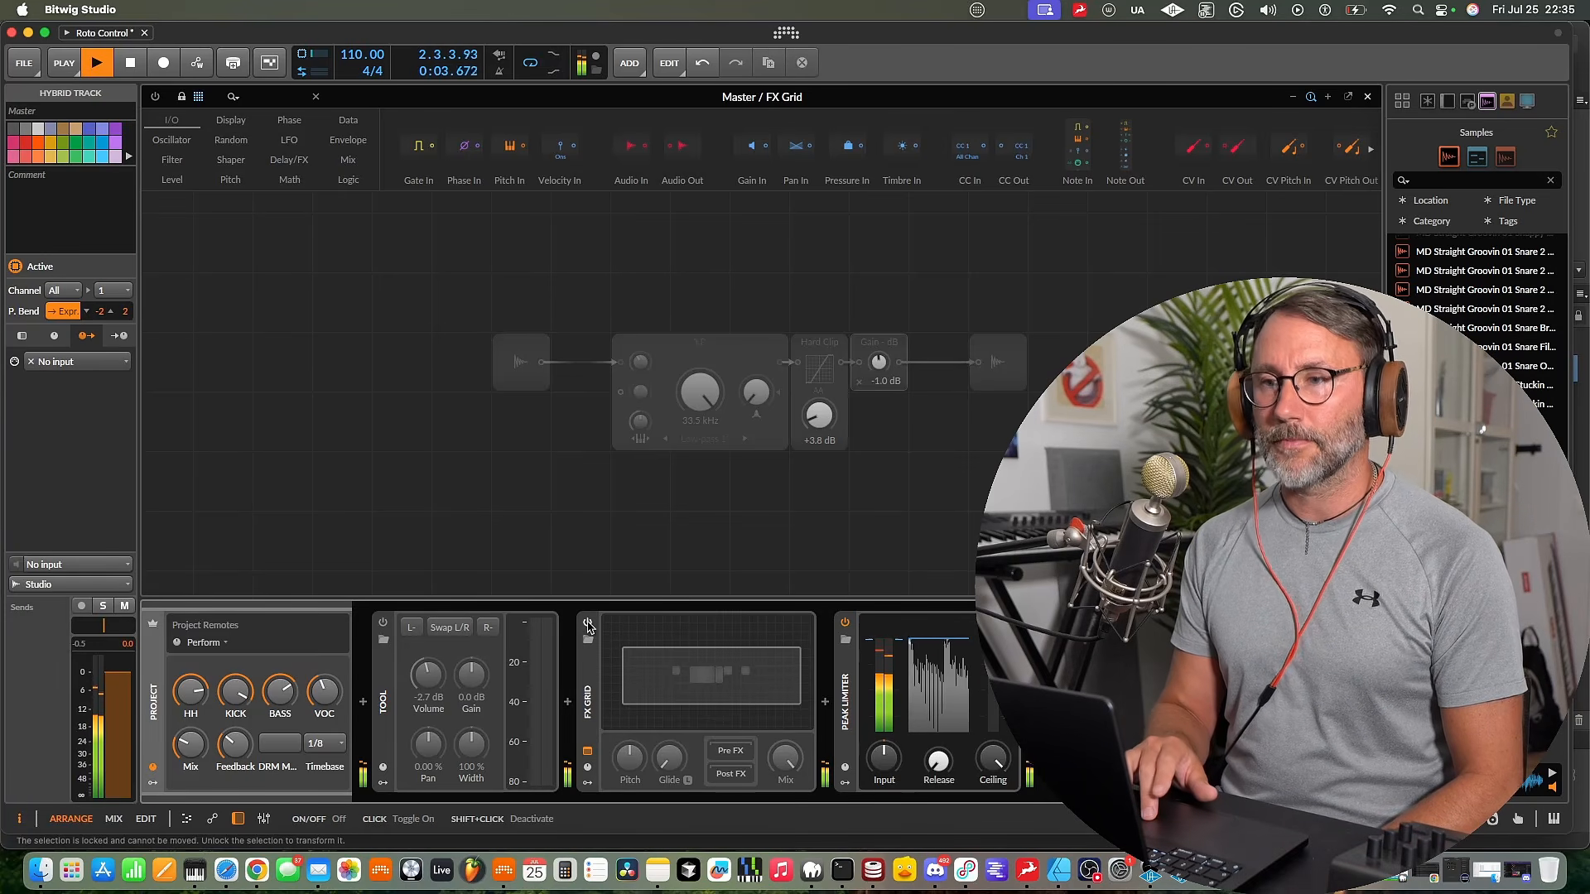
left_click(588, 624)
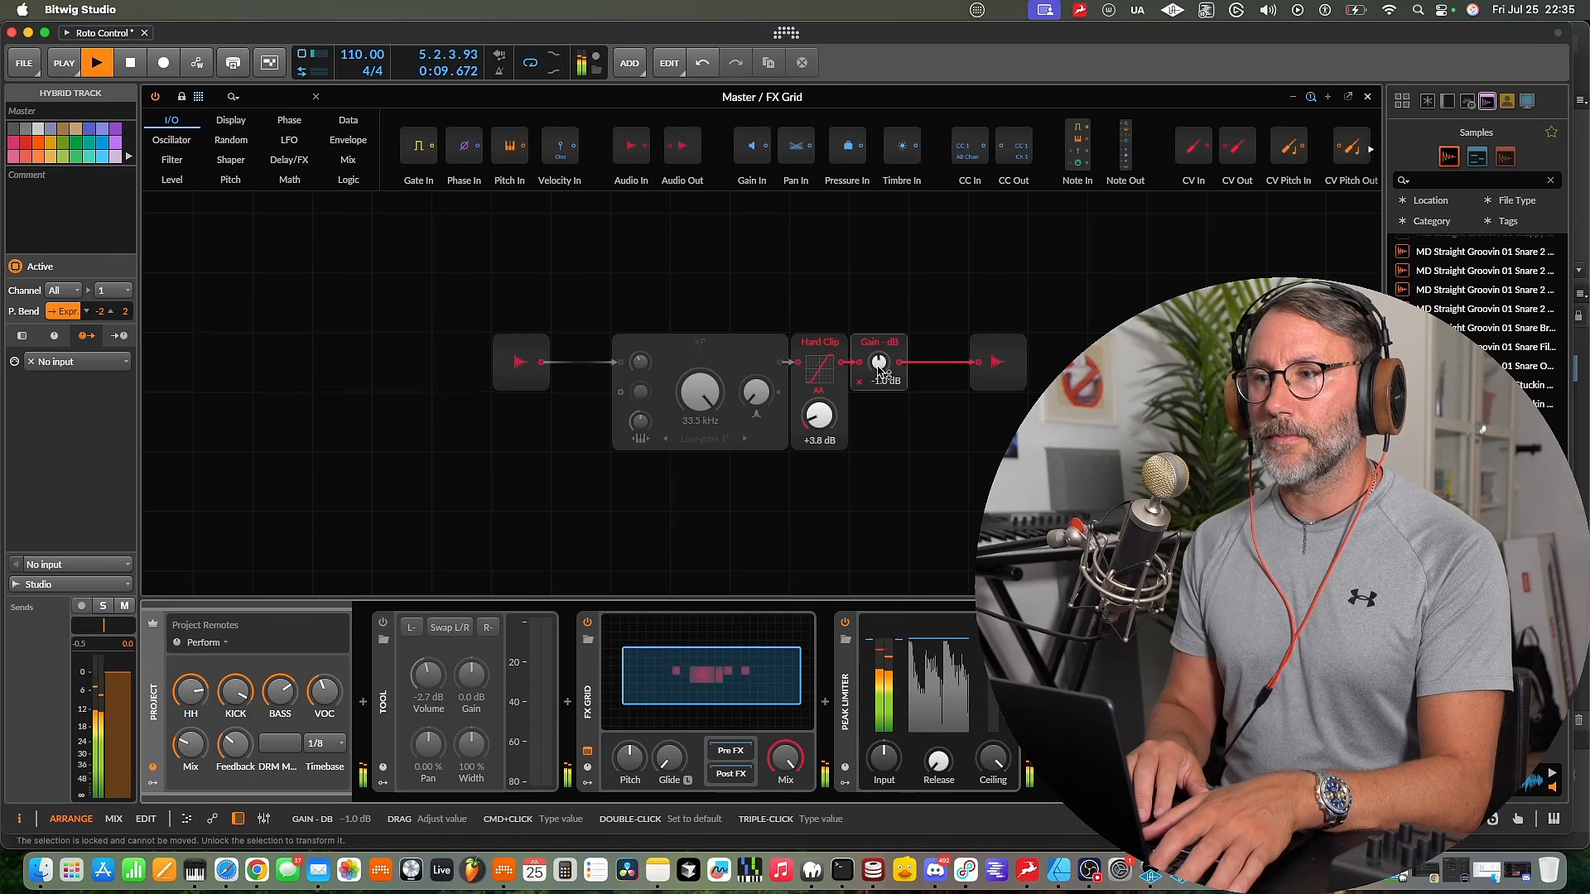
left_click_drag(879, 370, 879, 371)
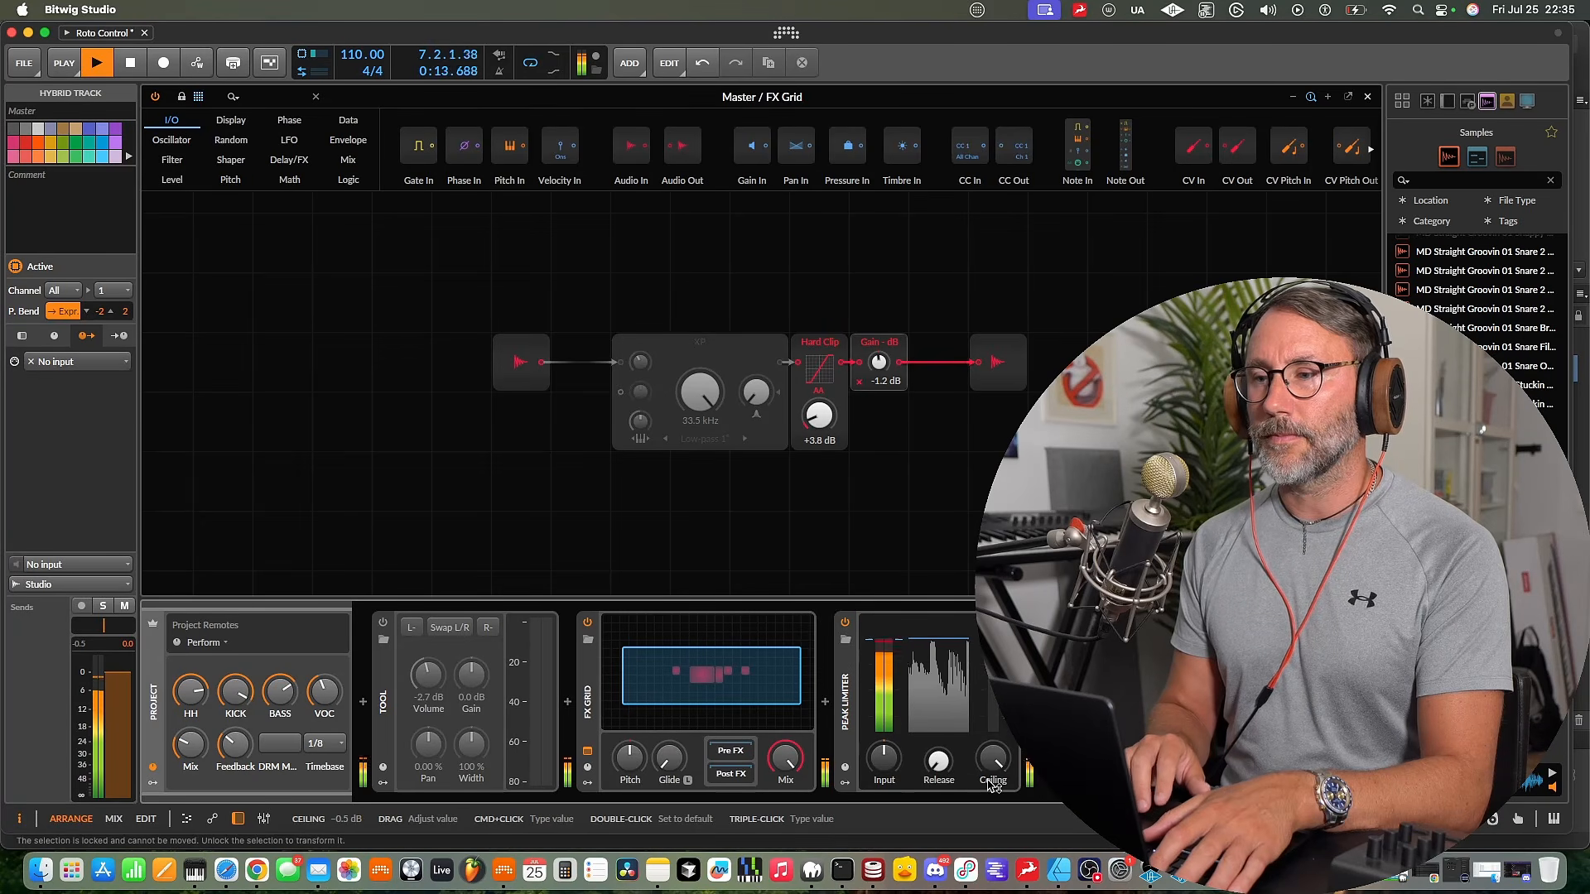
key("space")
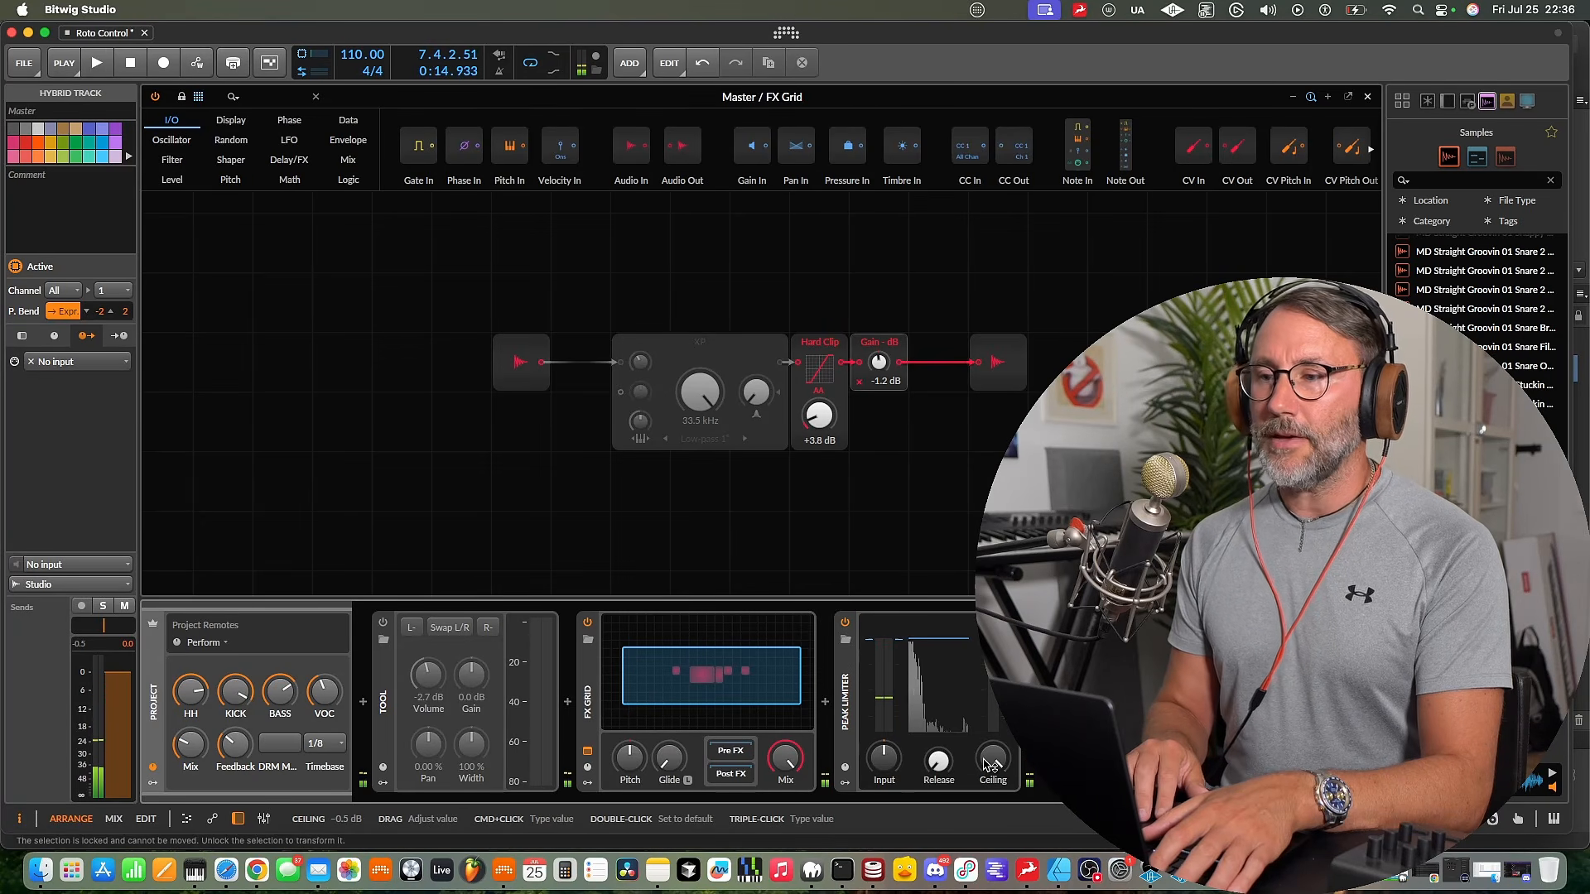
Set the Peak Limiter's ceiling to -0.3 dB
left_click_drag(987, 764, 987, 767)
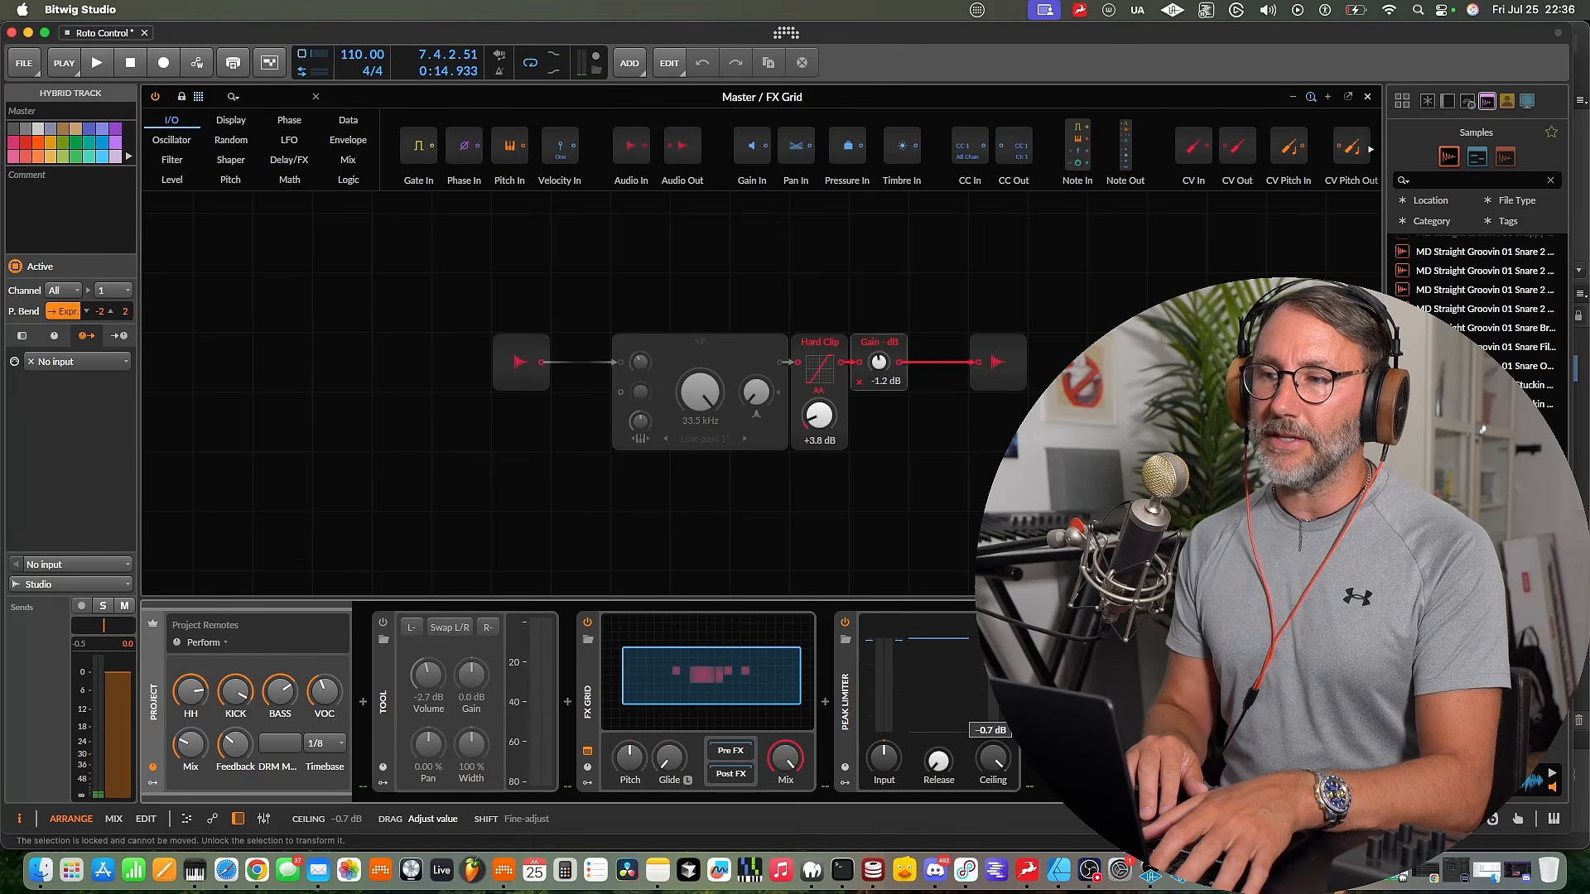
left_click_drag(986, 774, 986, 771)
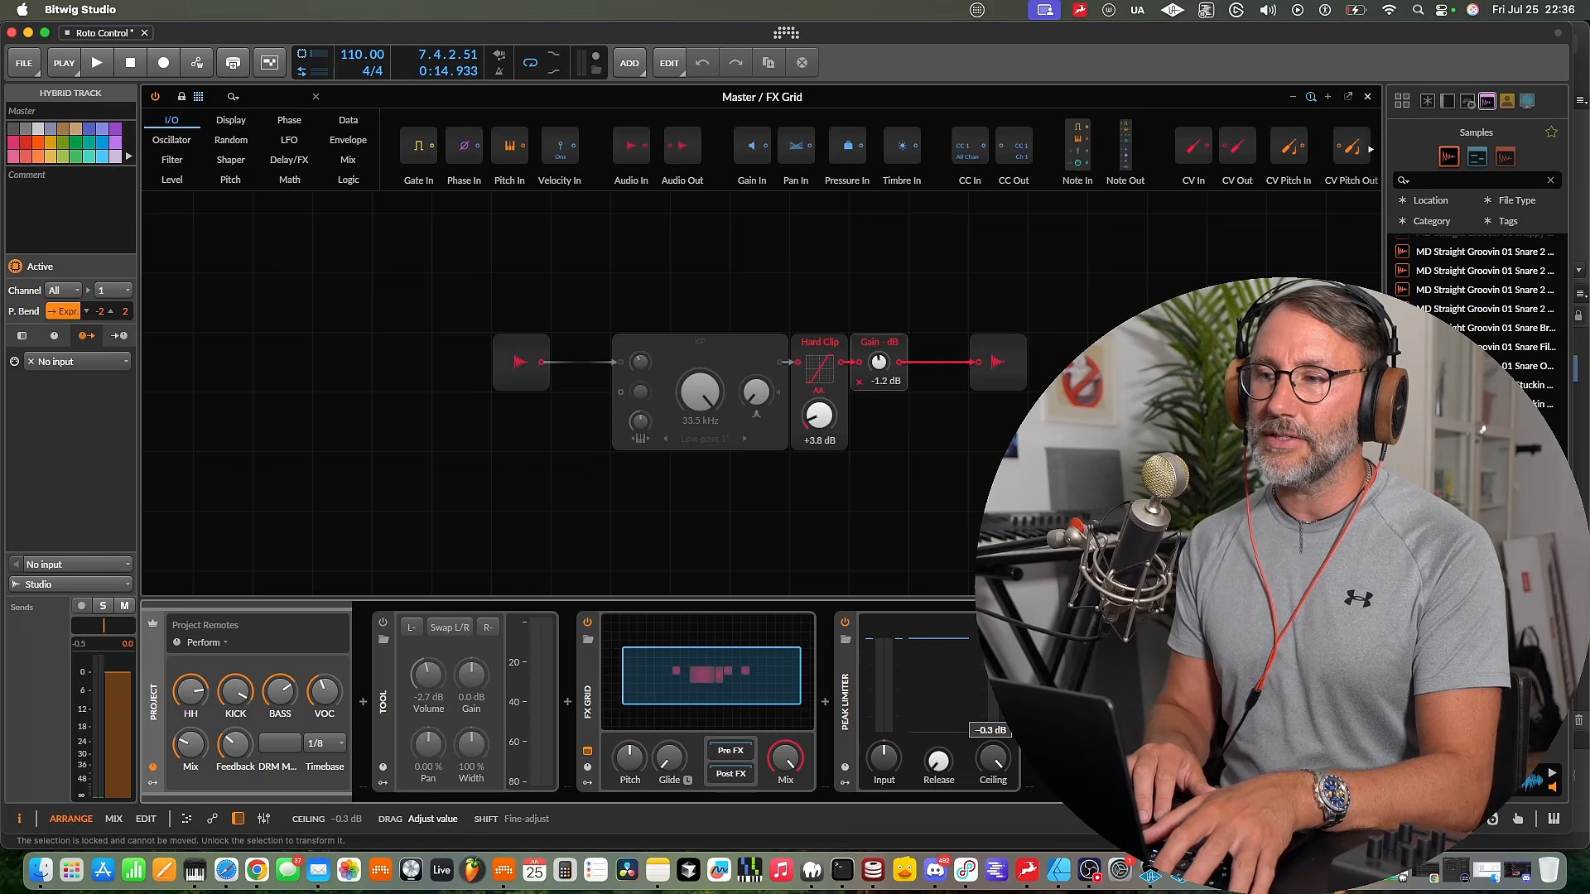
left_click_drag(991, 760, 991, 760)
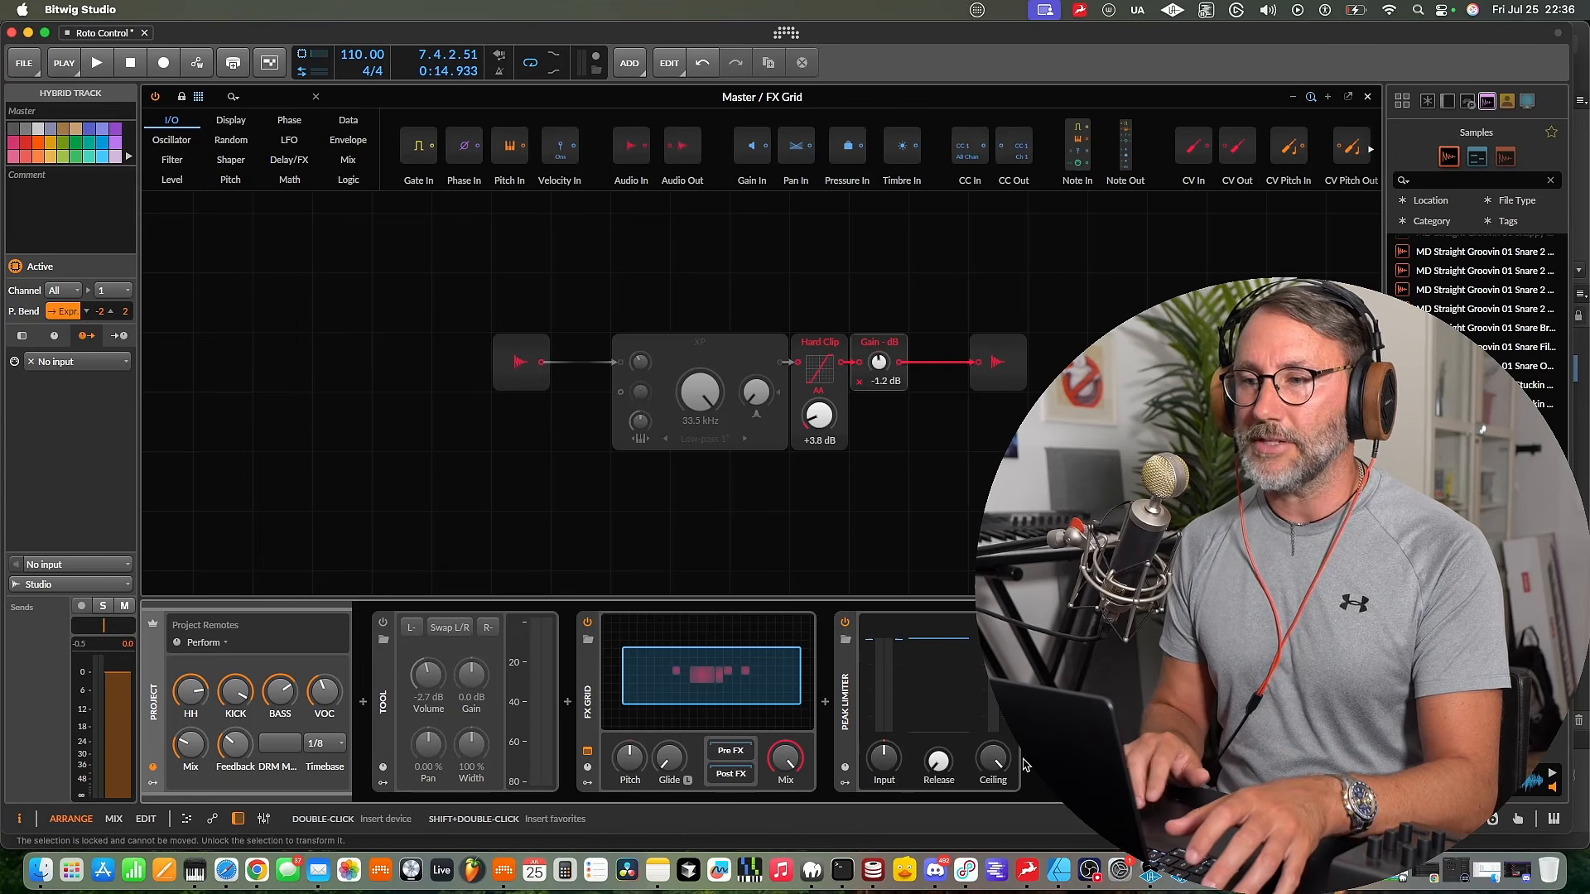
Play the project with the FX Grid bypassed and re-enabled, setting Gain - dB to -1.0 dB and the Hard Clip drive to +2.6 dB
left_click(587, 624)
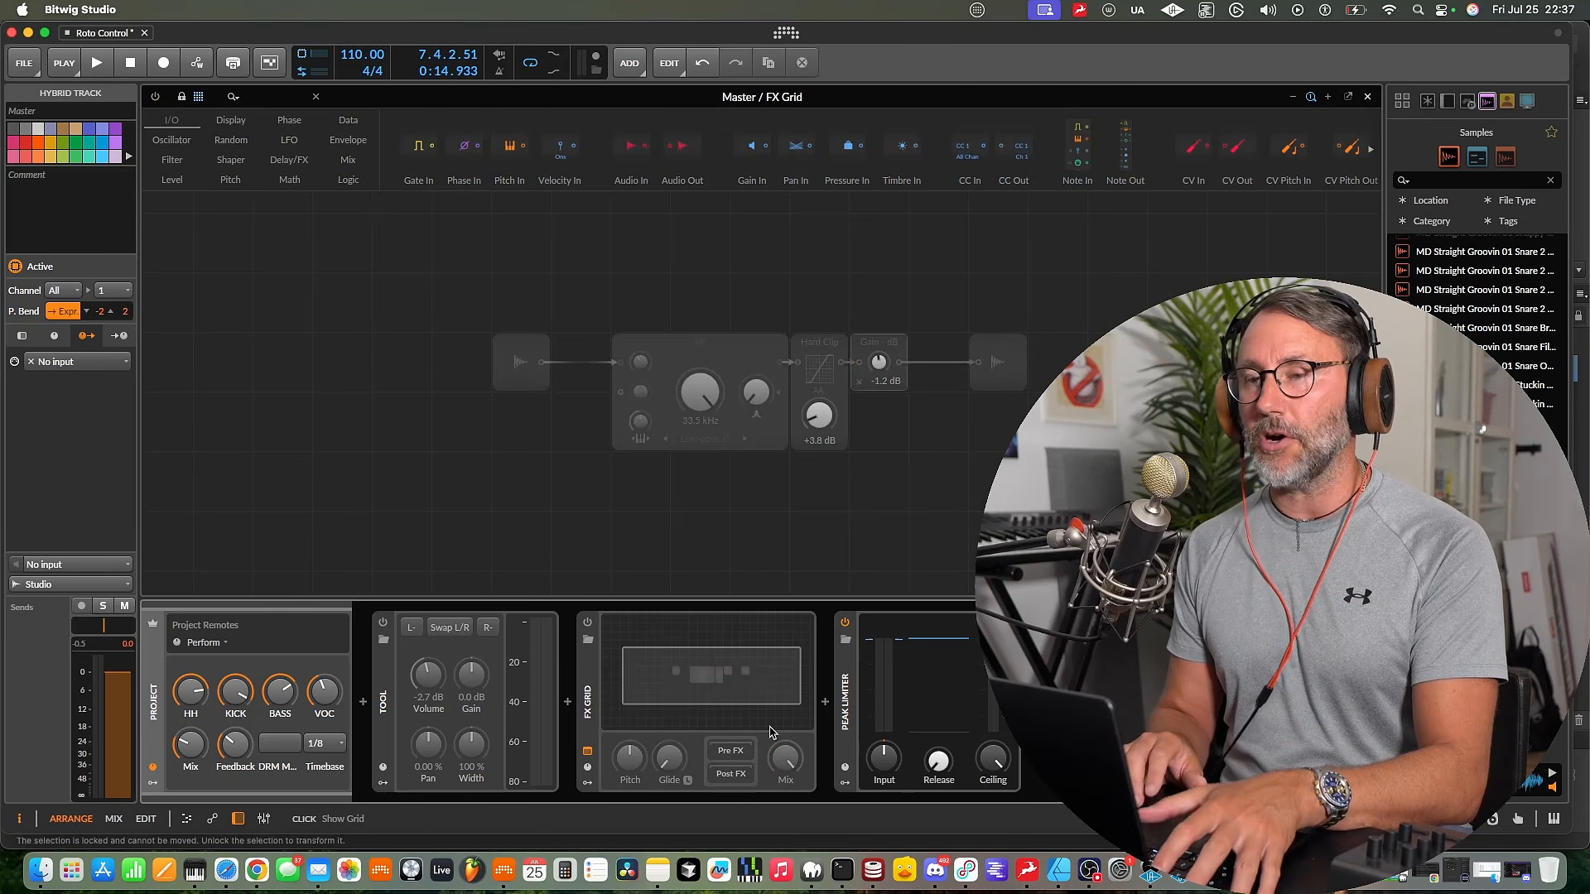
key("space")
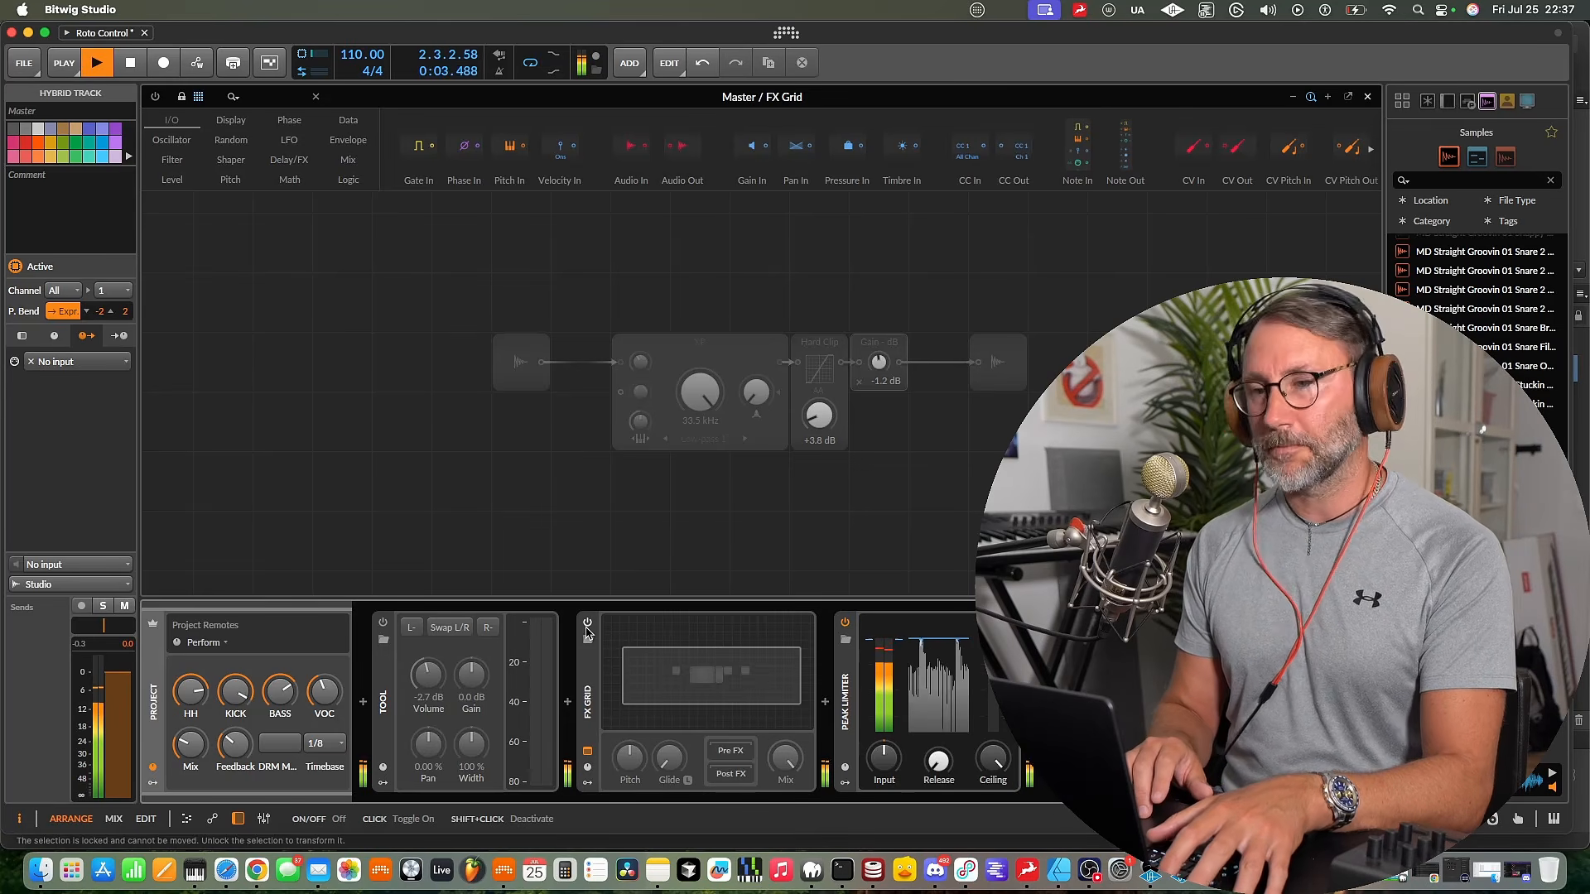
left_click(587, 625)
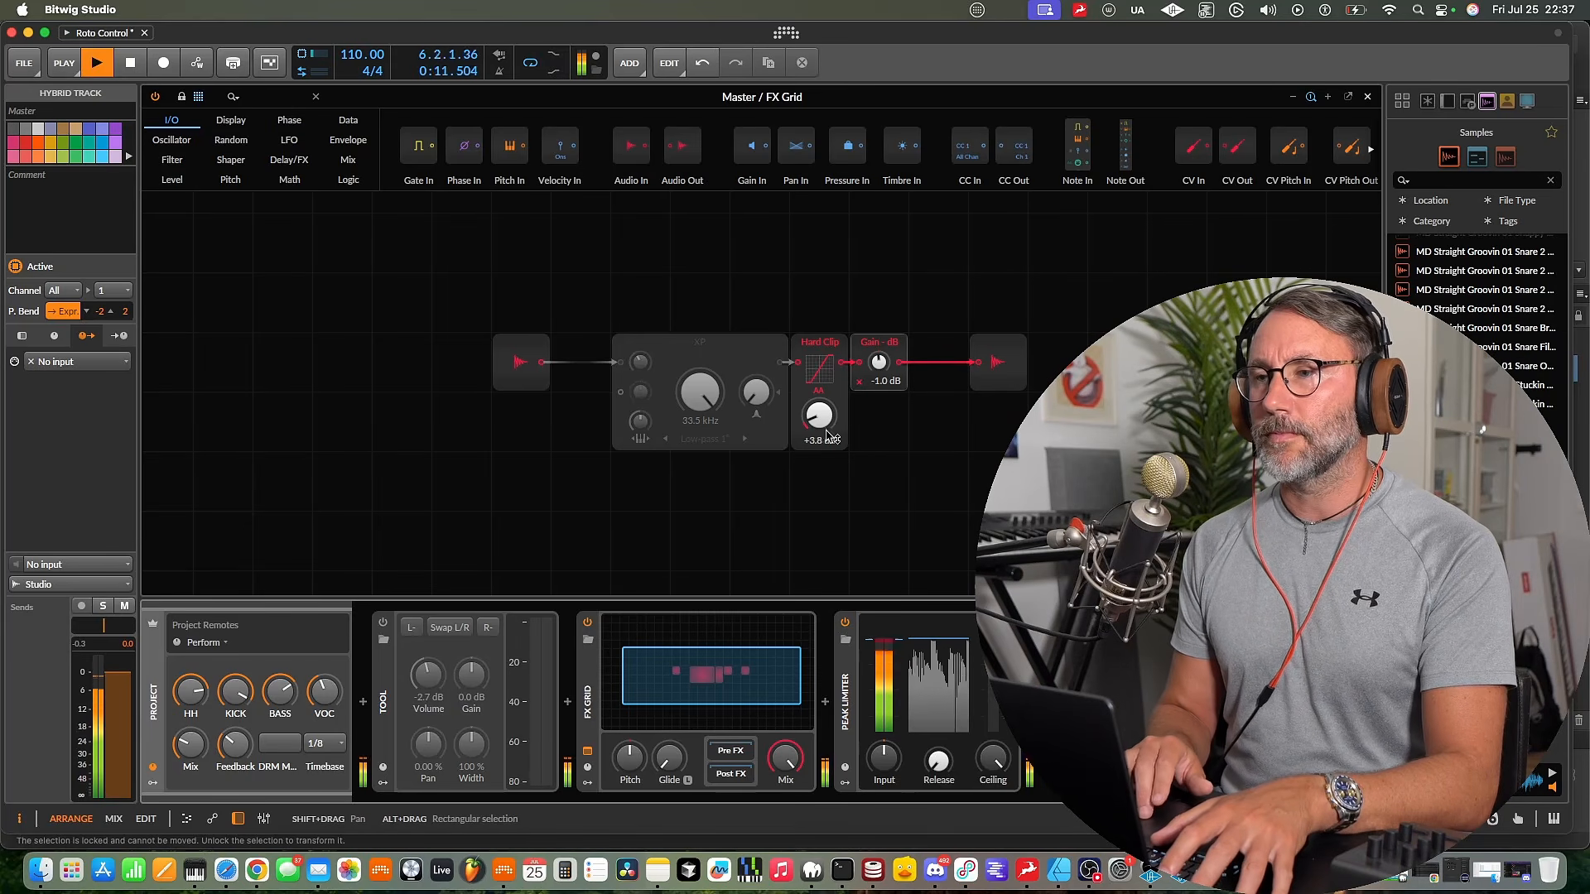
left_click_drag(827, 423, 826, 425)
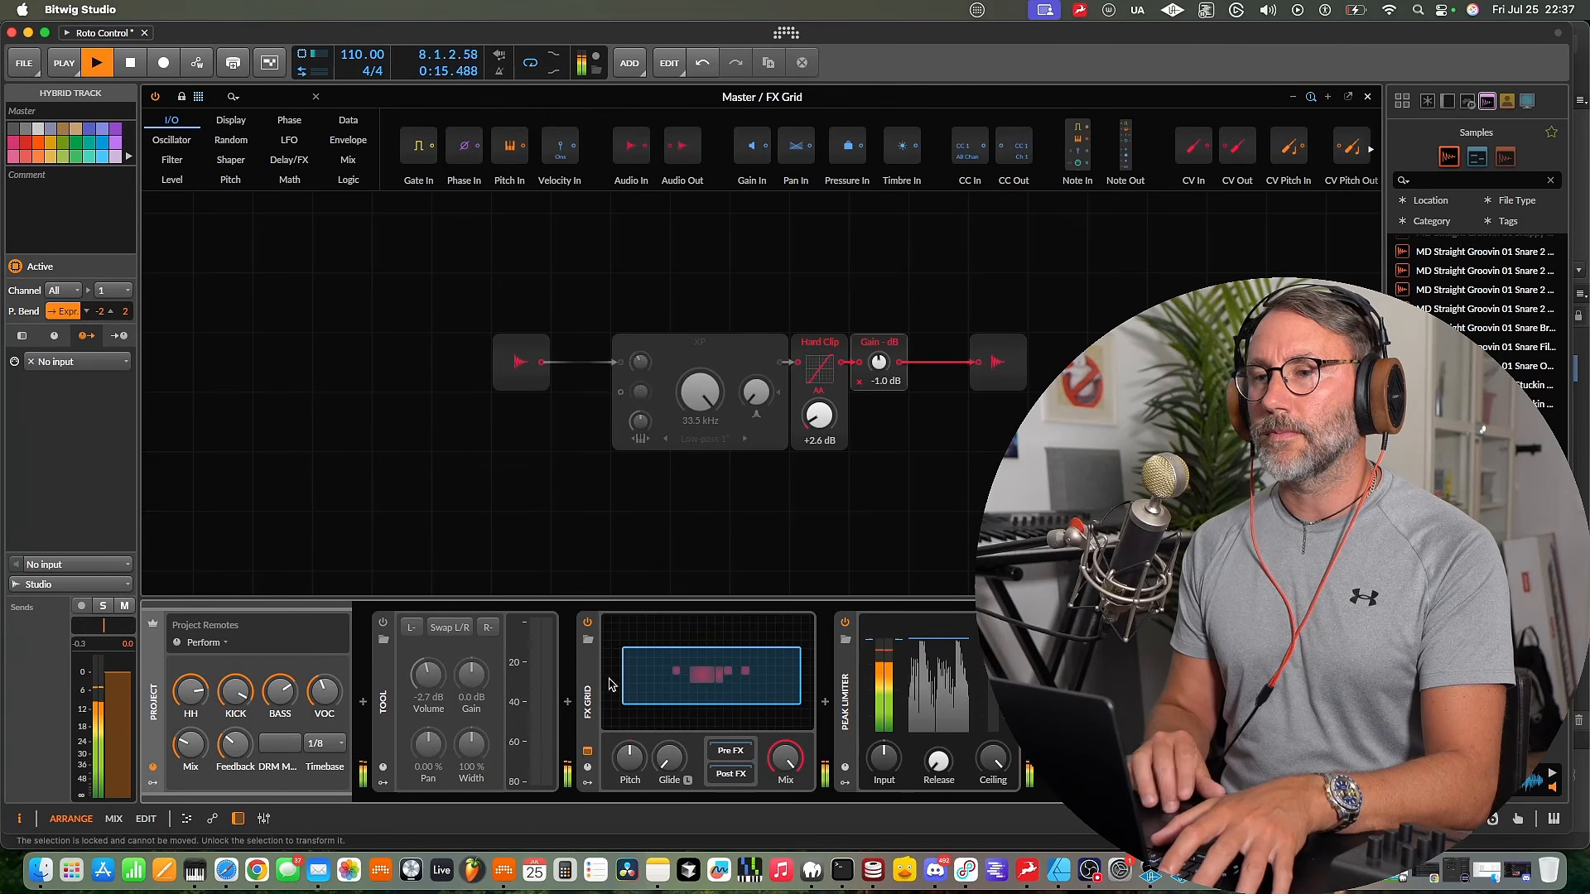
Switch the FX Grid off and on twice during playback to compare the clipped and unclipped mix, and stop playback
left_click(588, 622)
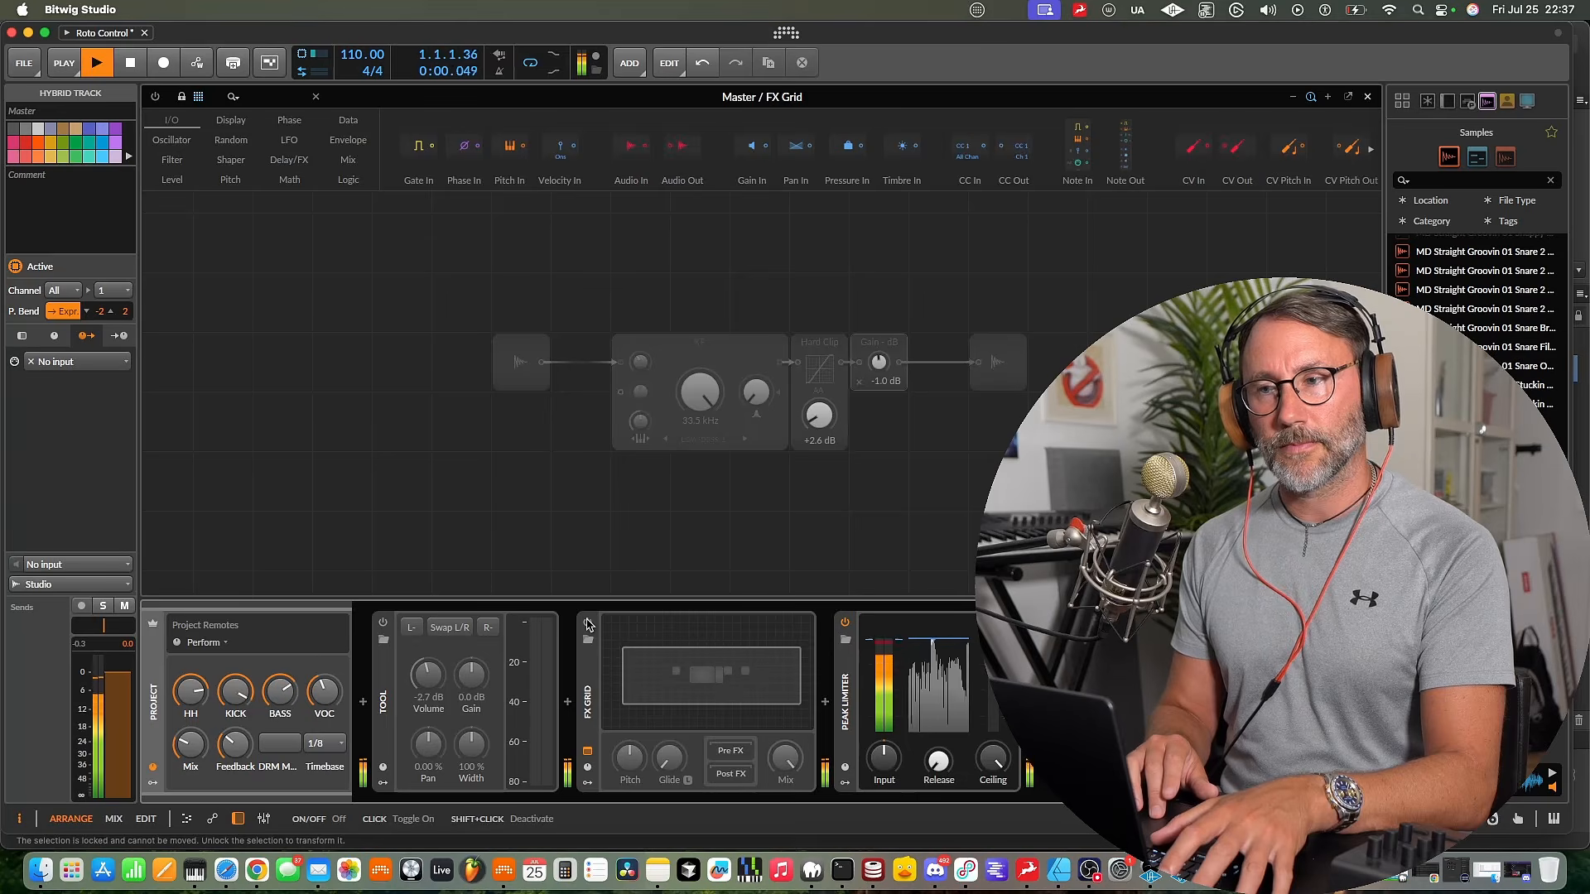
left_click(588, 621)
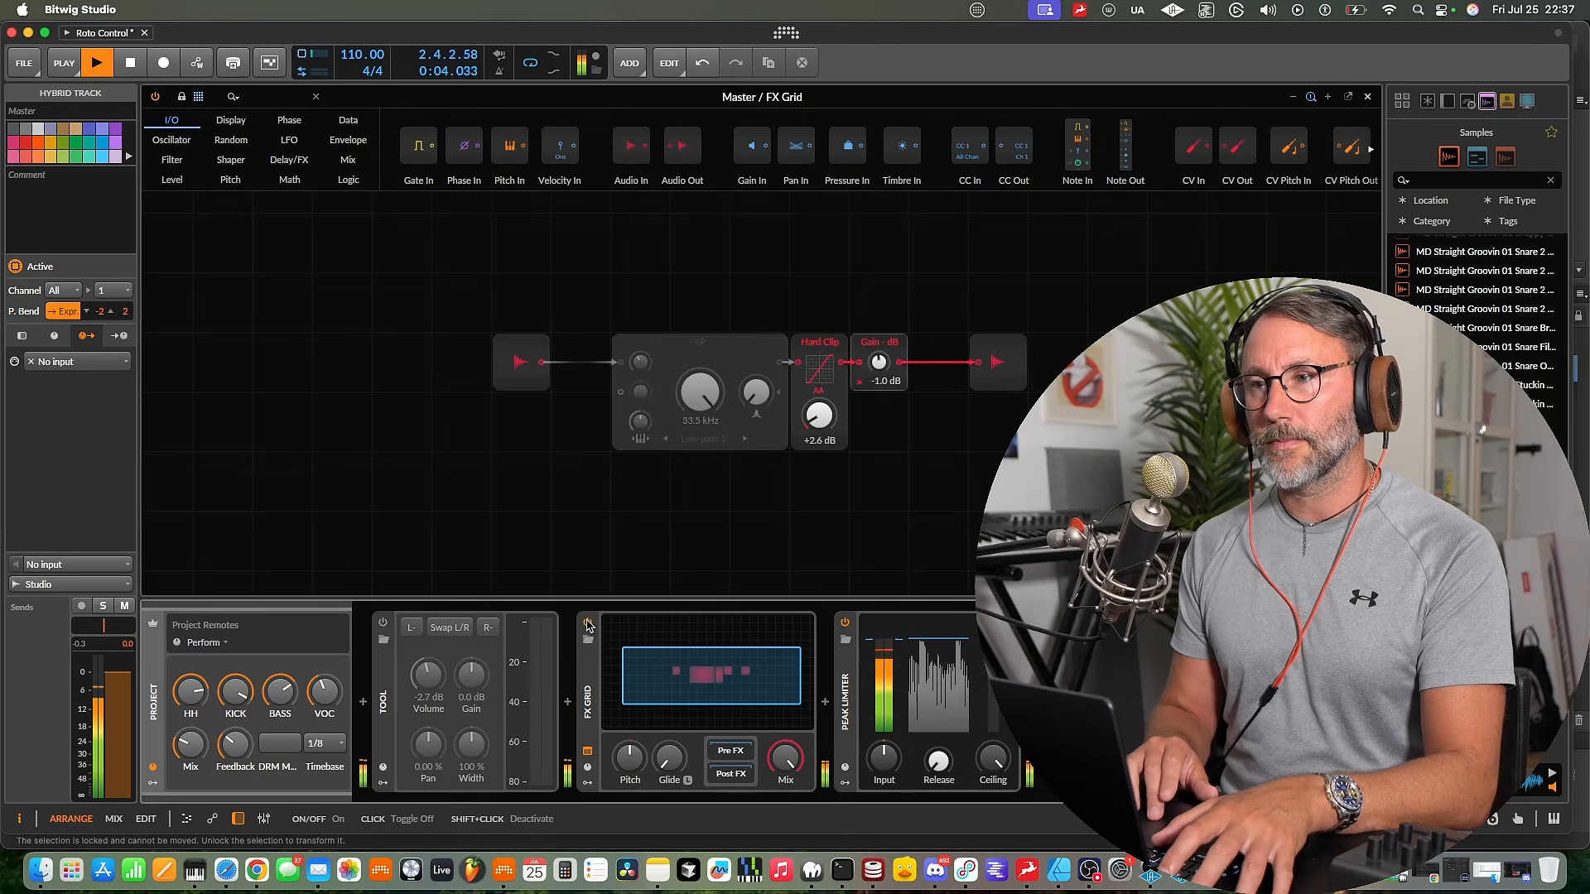
left_click(588, 623)
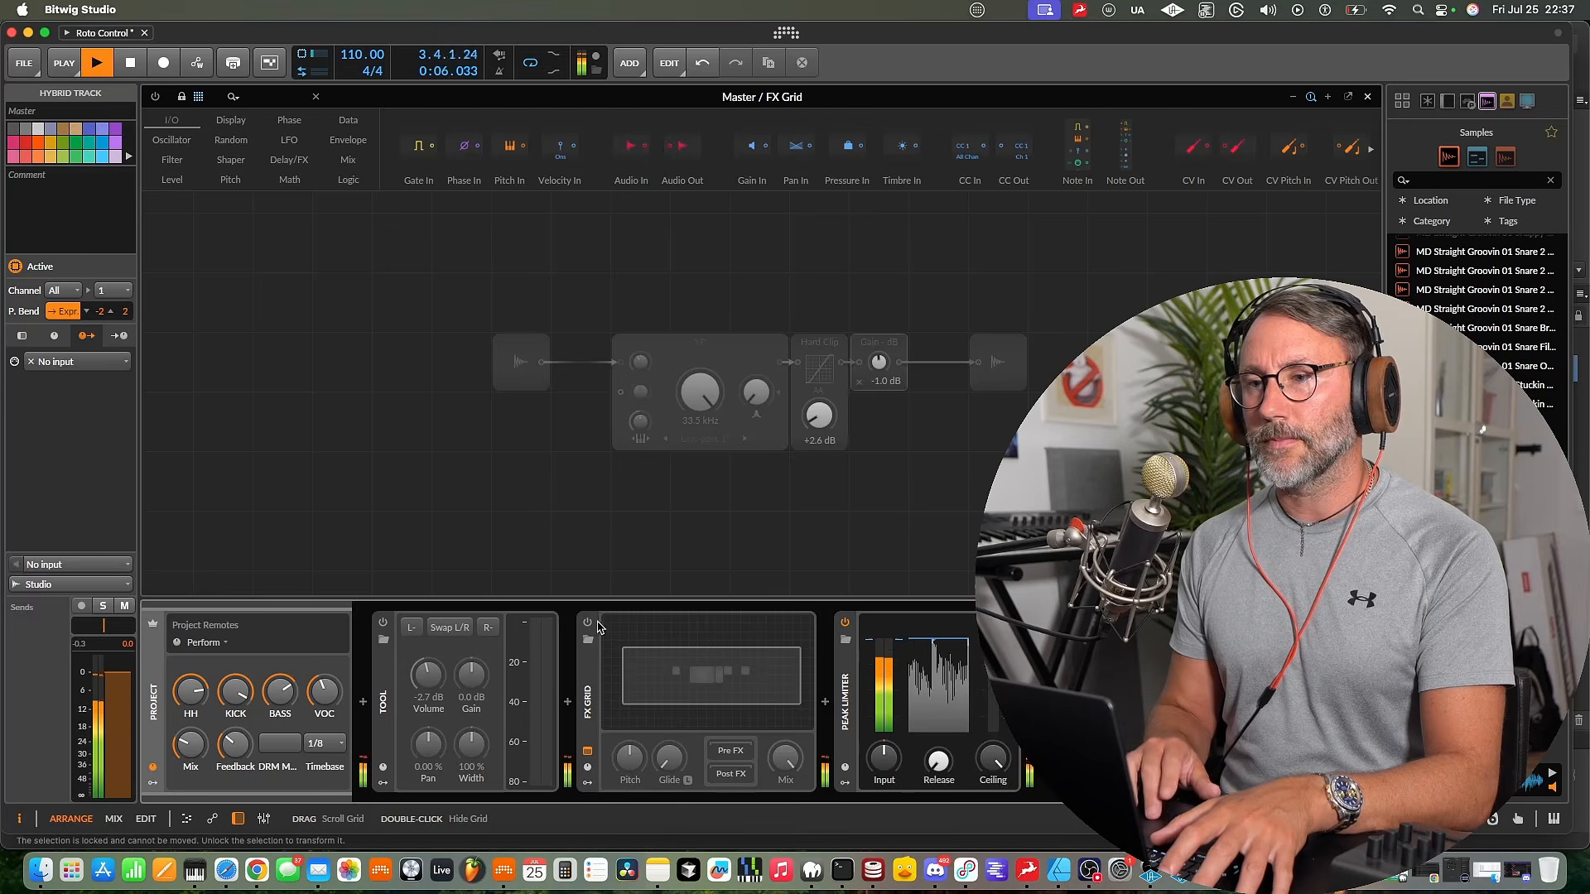
left_click(588, 621)
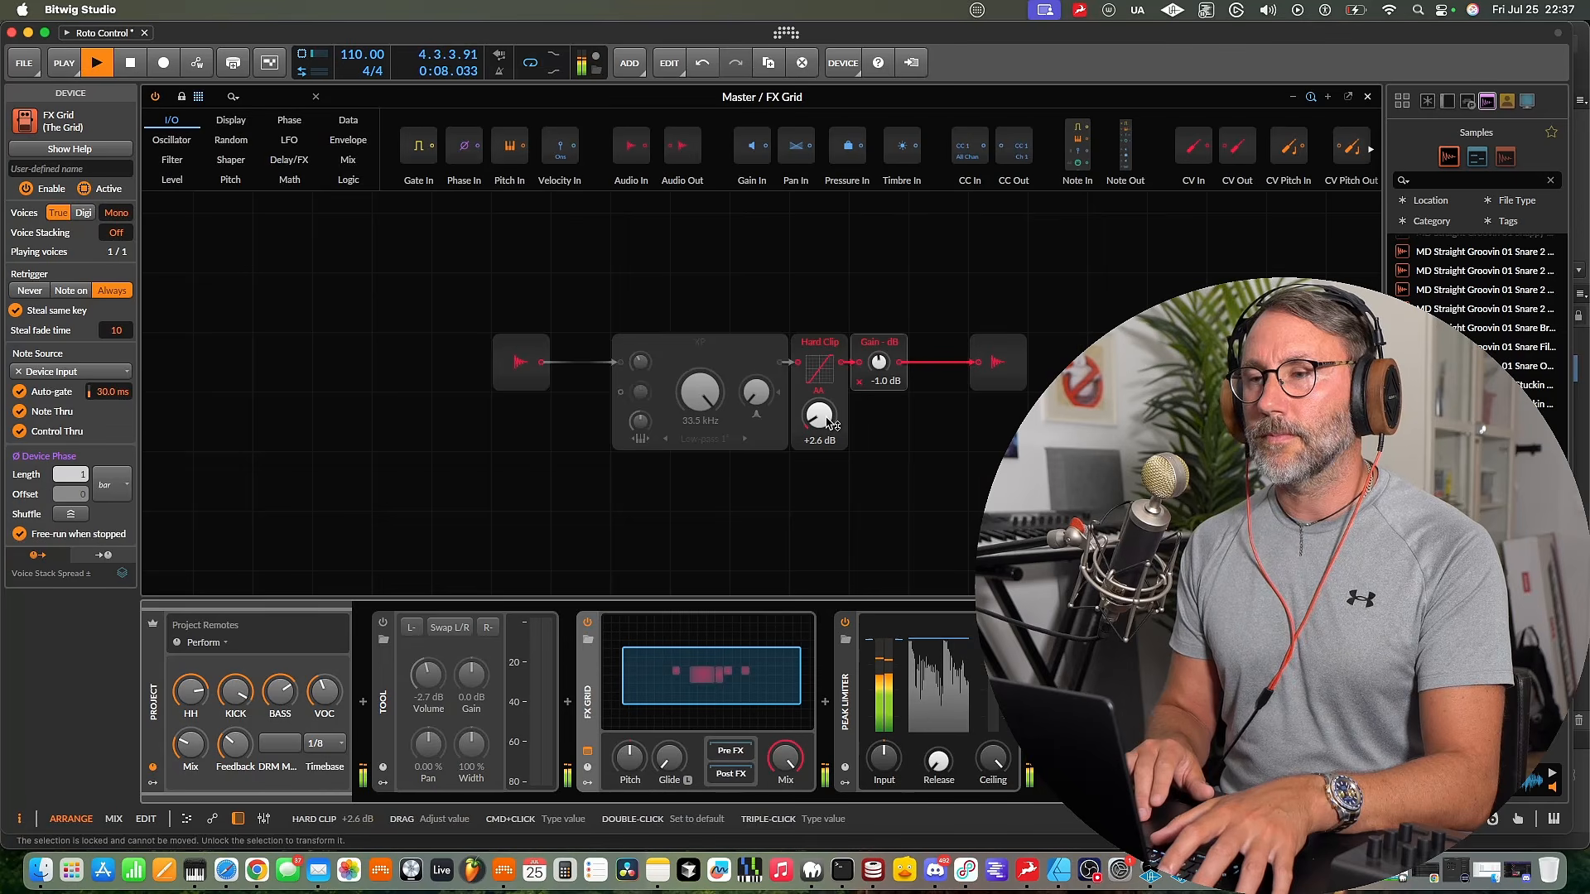
key("space")
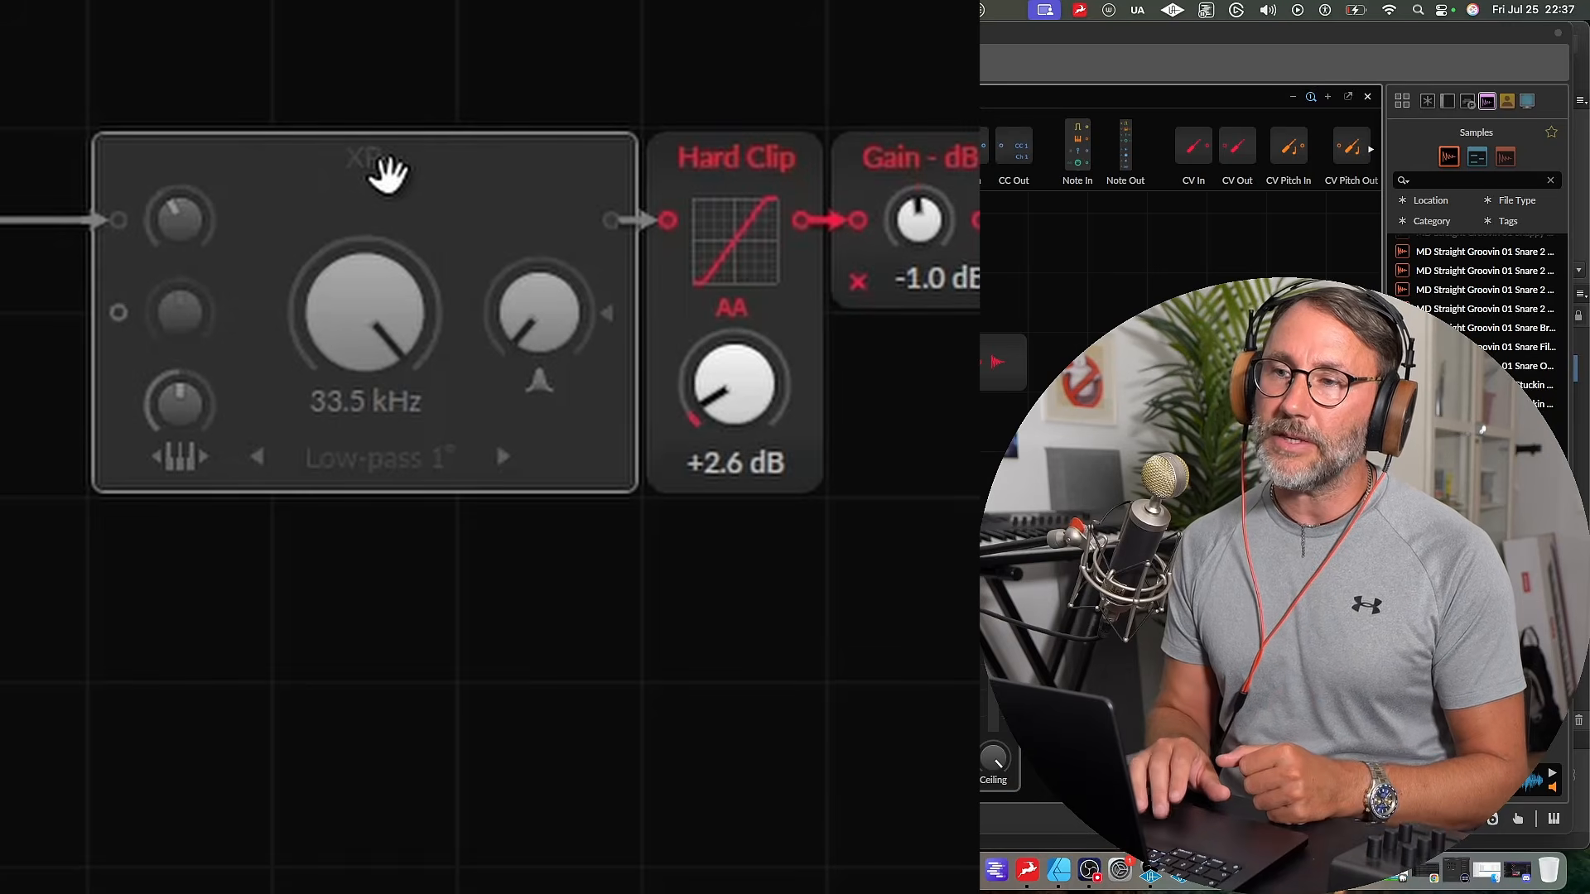
Activate the XP filter module ahead of the Hard Clip and select its Low-pass 1 mode at 6 dB/oct
right_click(346, 152)
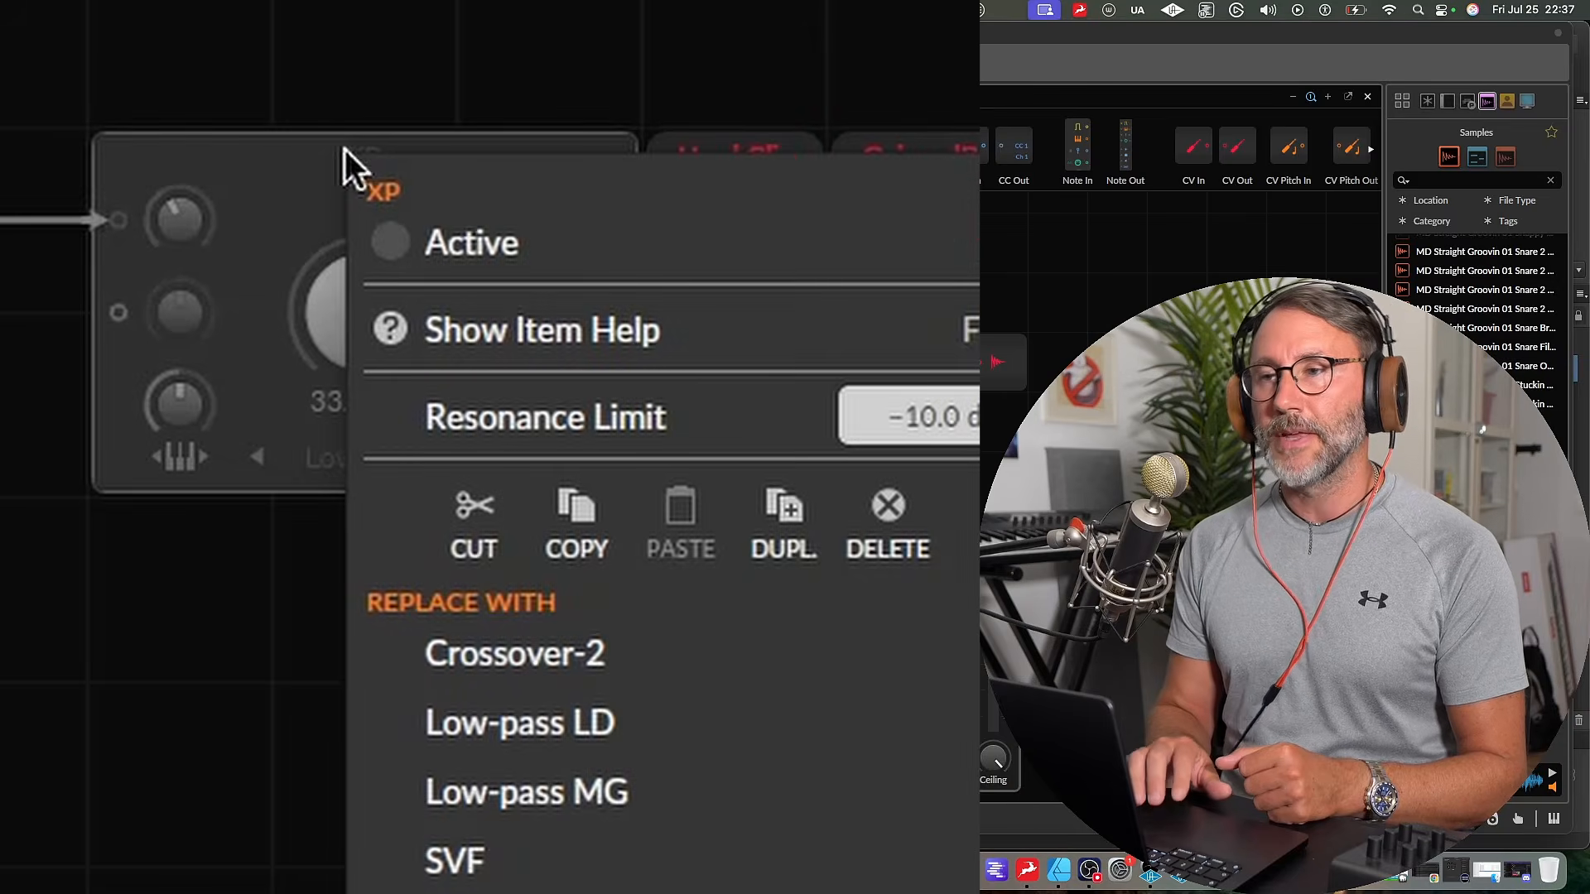
left_click(427, 245)
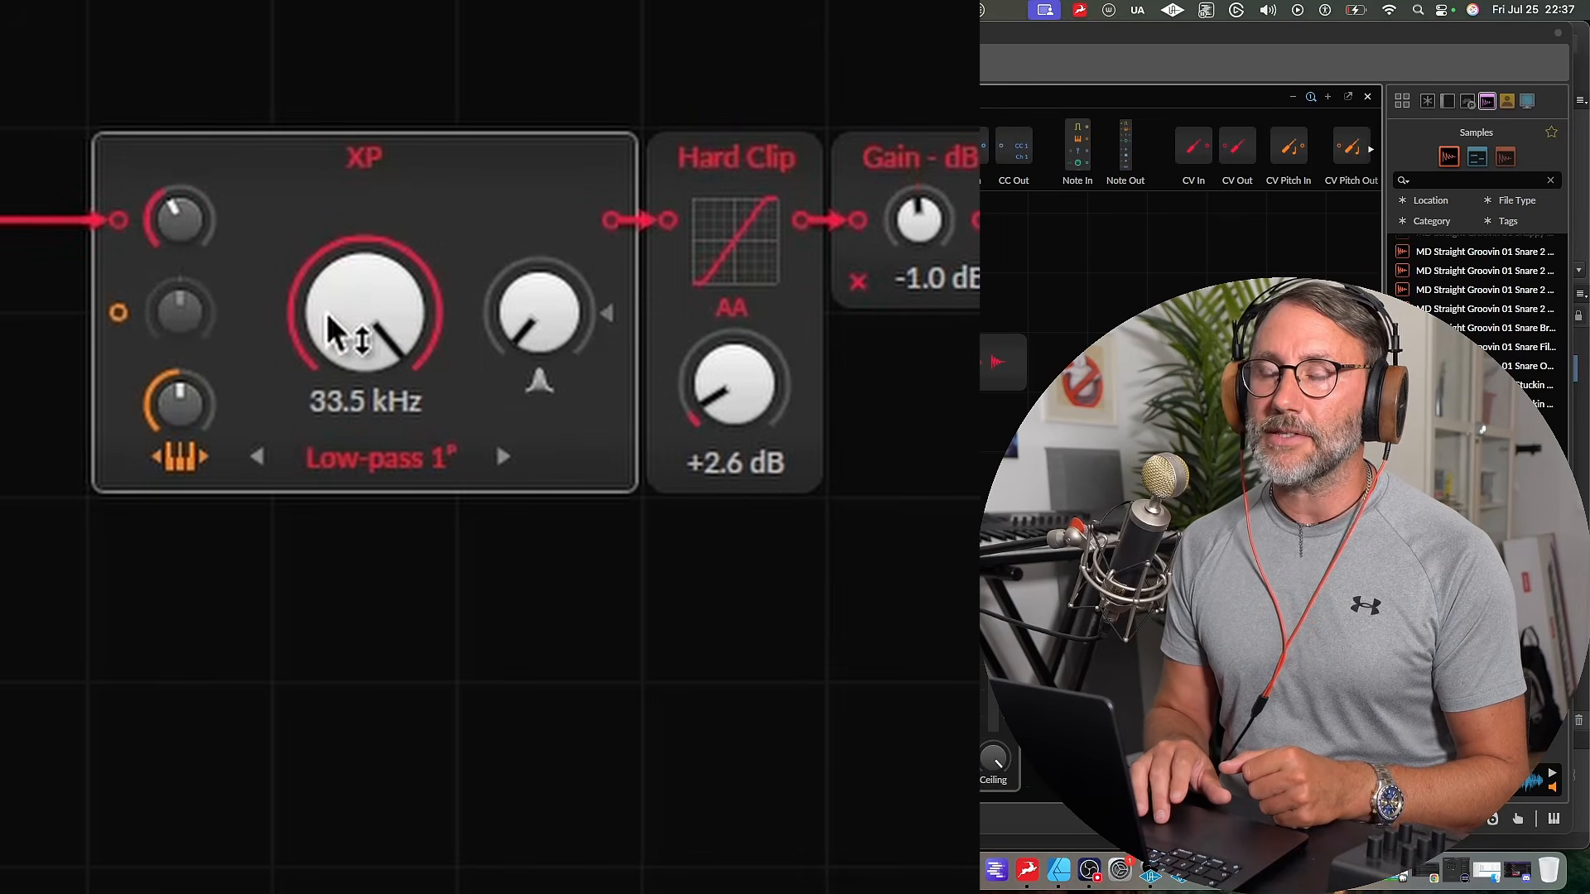
mouse_move(329, 316)
left_mouse_down()
mouse_move(328, 447)
mouse_move(329, 316)
left_mouse_up()
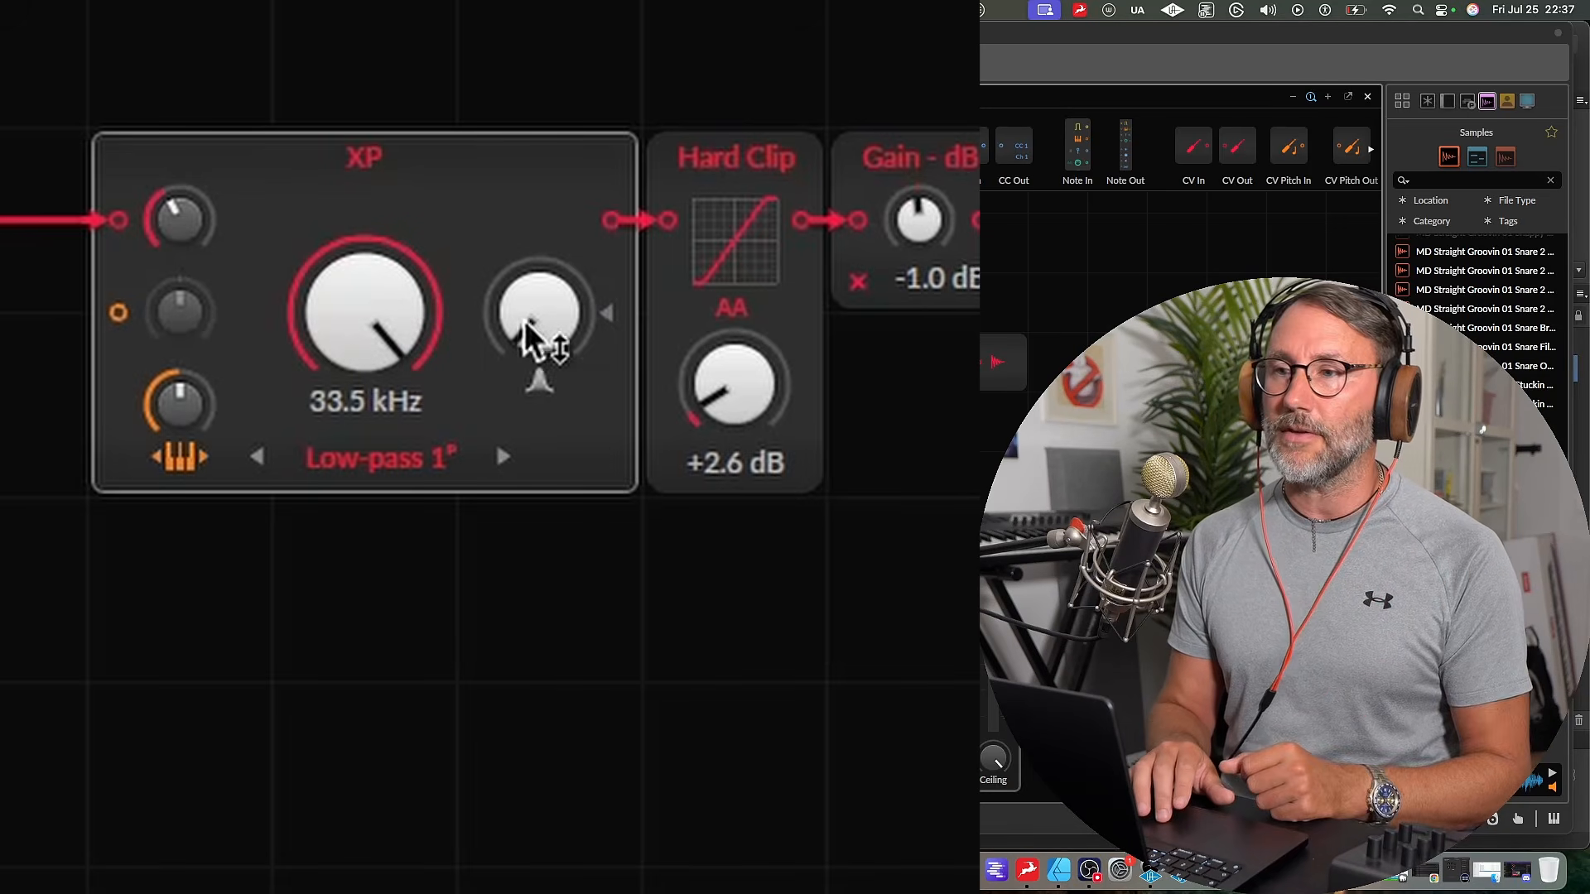
left_click_drag(520, 315, 520, 389)
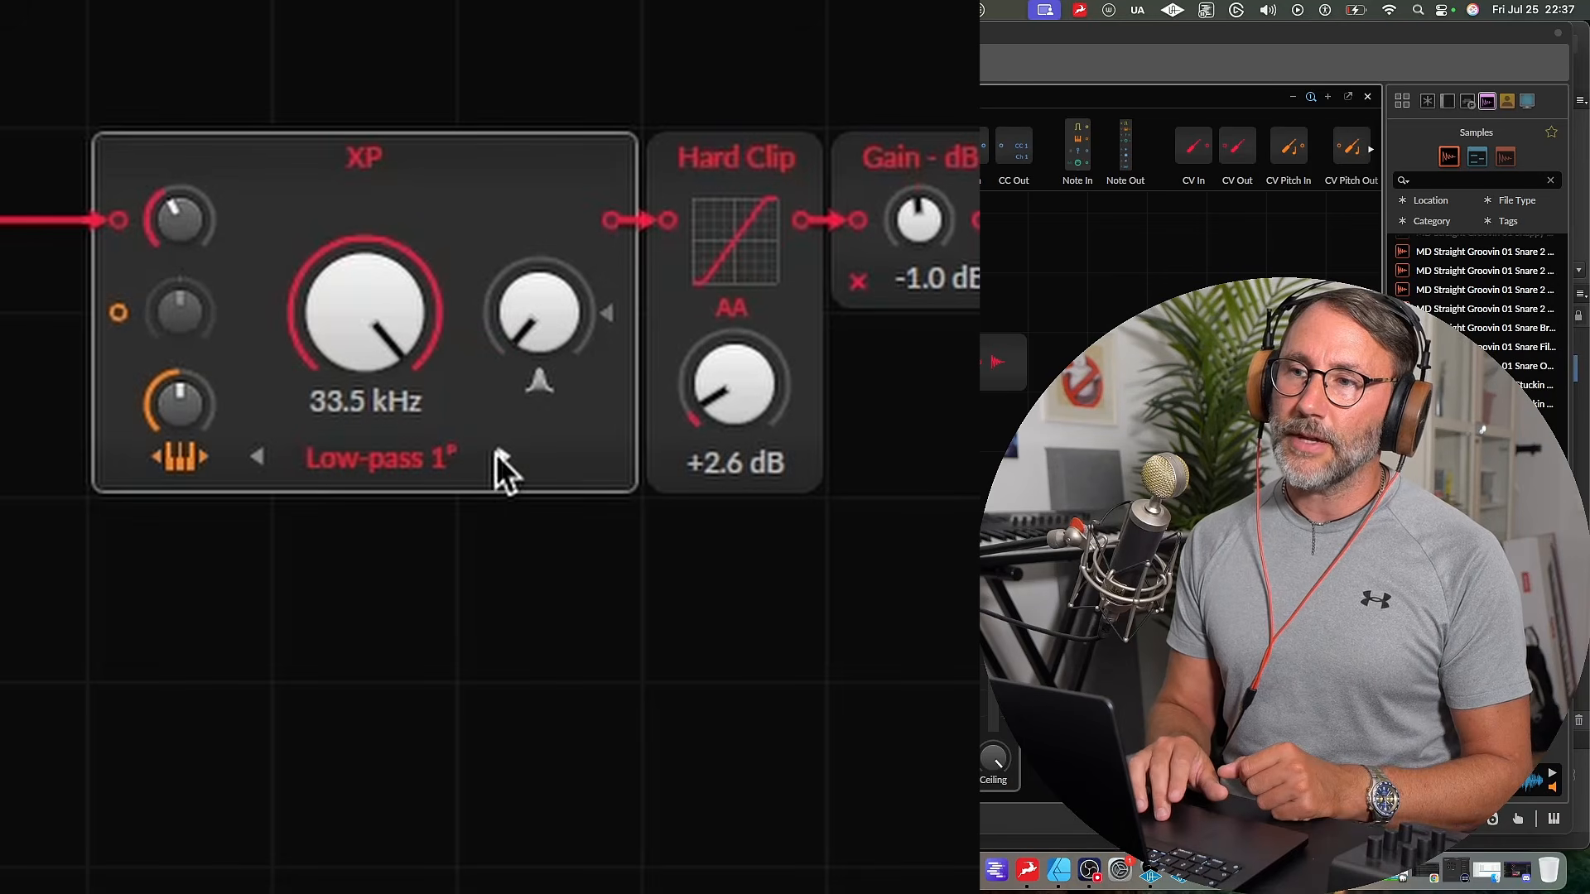
left_click(501, 456)
left_click(410, 456)
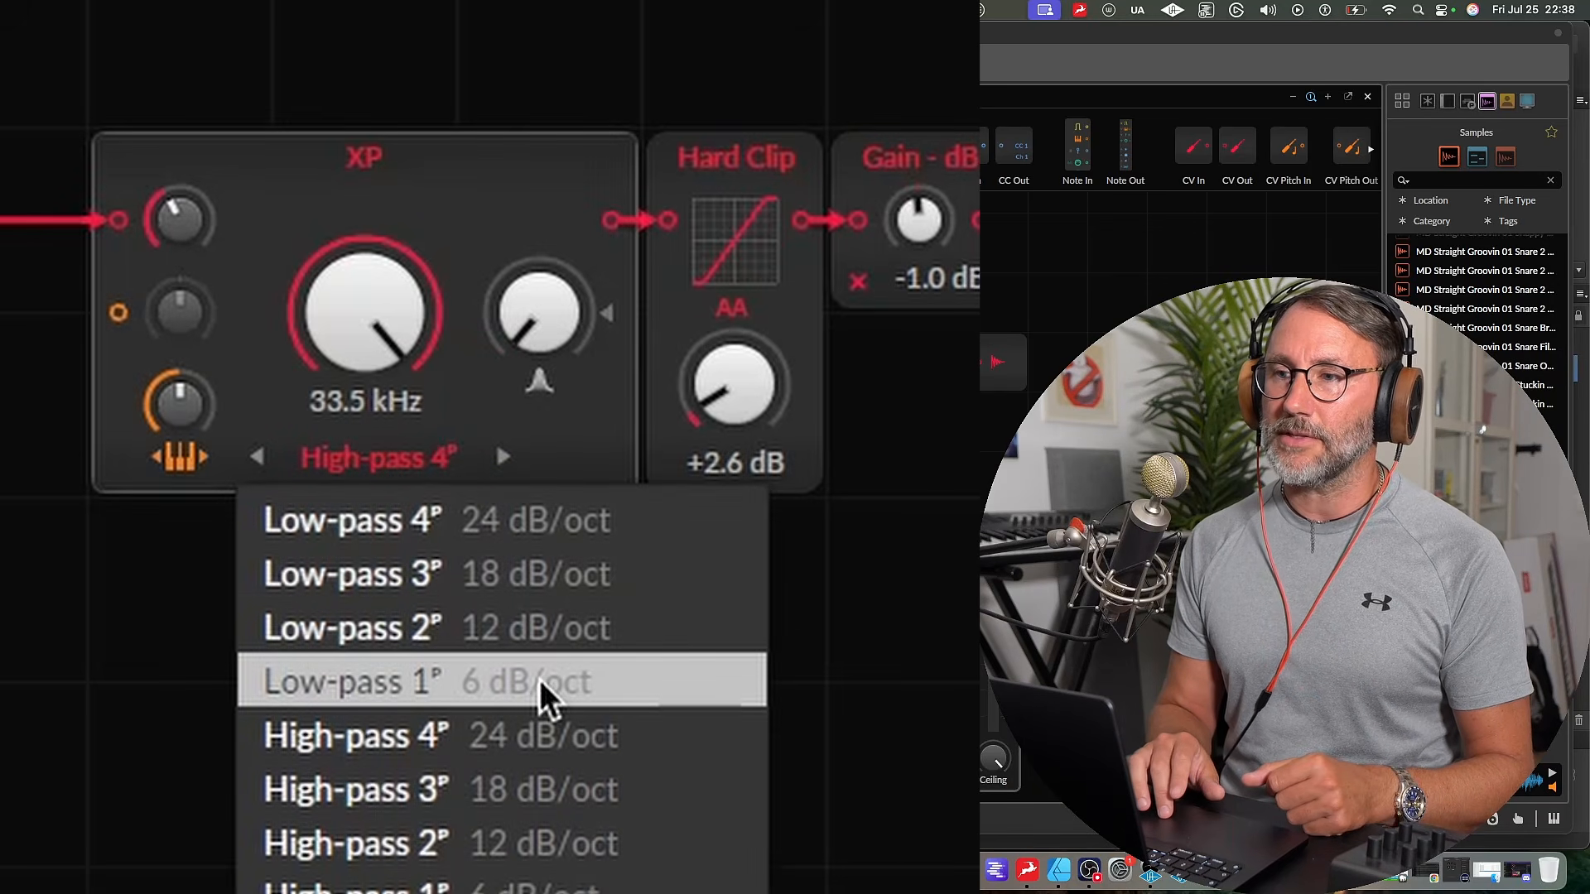
left_click(476, 691)
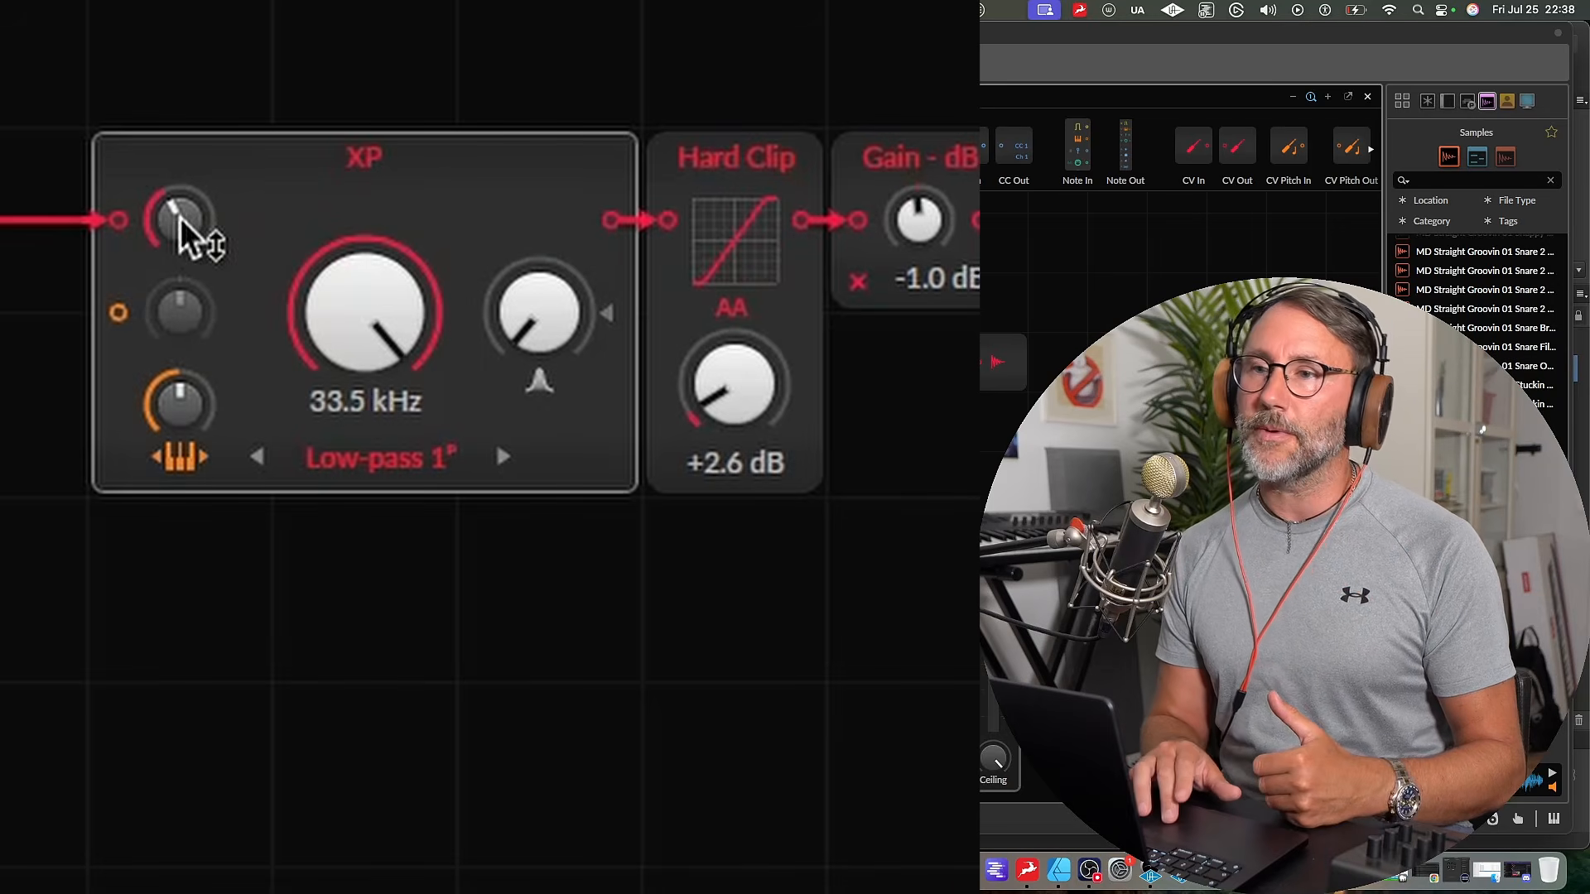
mouse_move(195, 237)
left_mouse_down()
mouse_move(195, 212)
mouse_move(196, 231)
mouse_move(177, 215)
left_mouse_up()
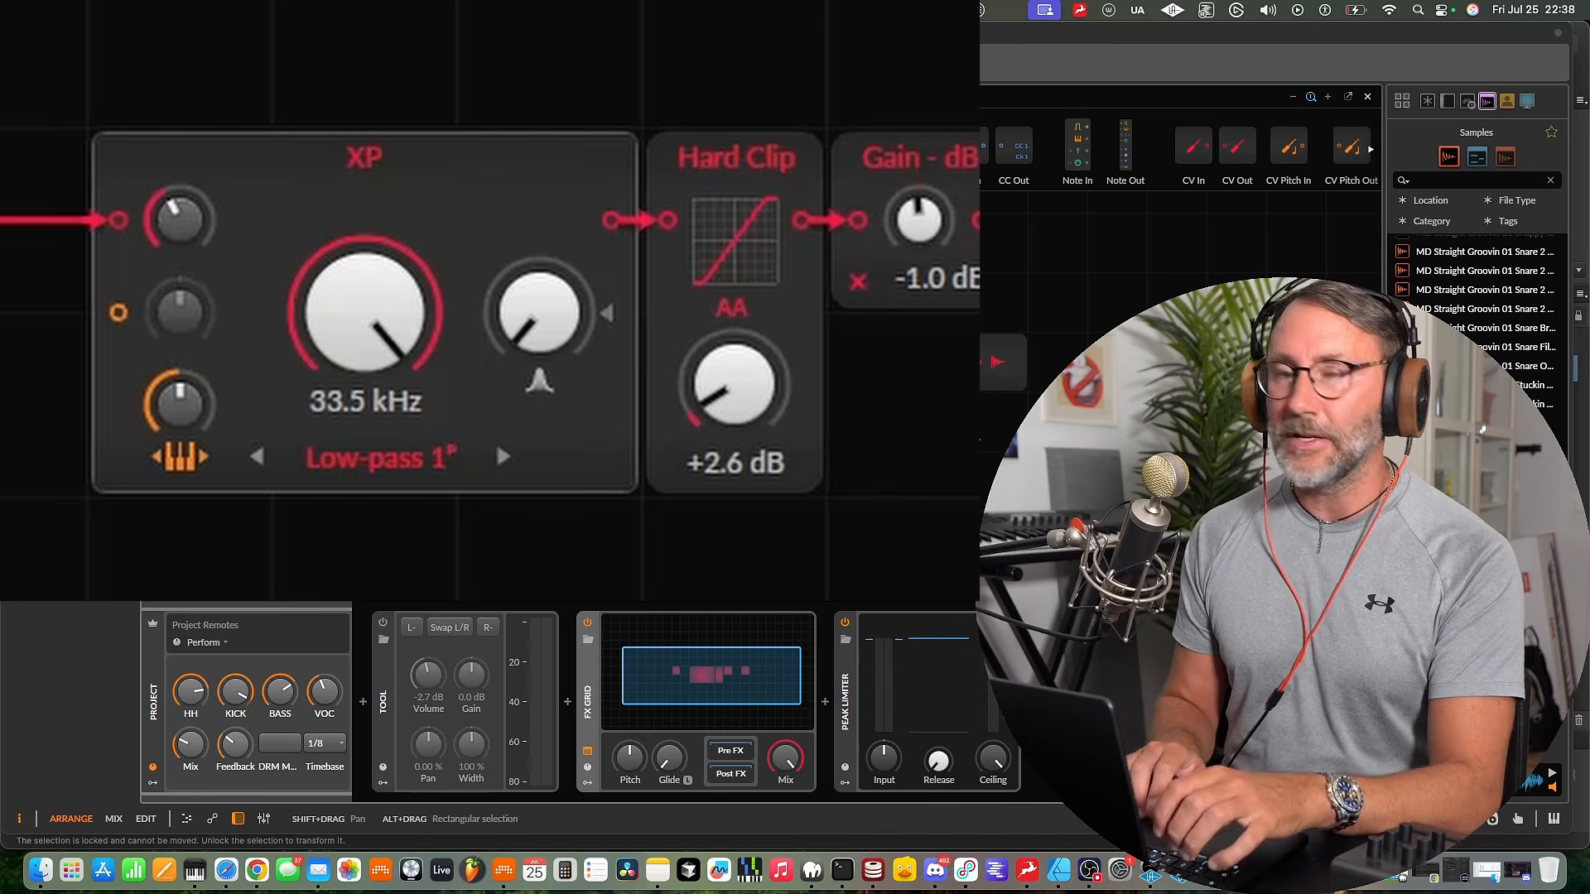
Play the project and switch first the XP filter, then the whole FX Grid, off and on to compare the sound
key("space")
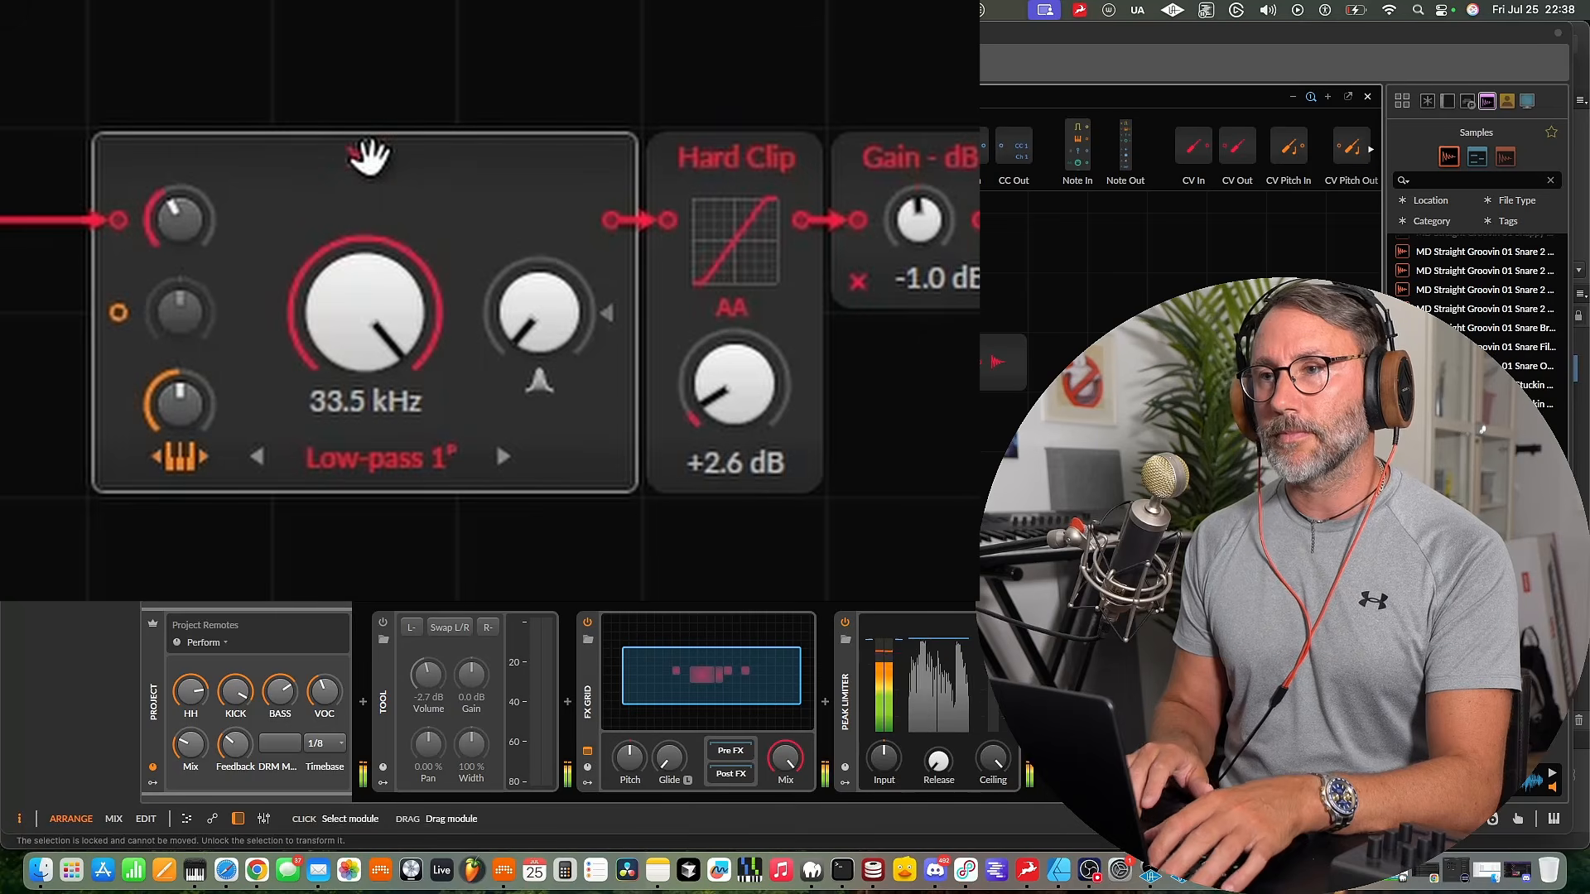
right_click(362, 147)
left_click(427, 240)
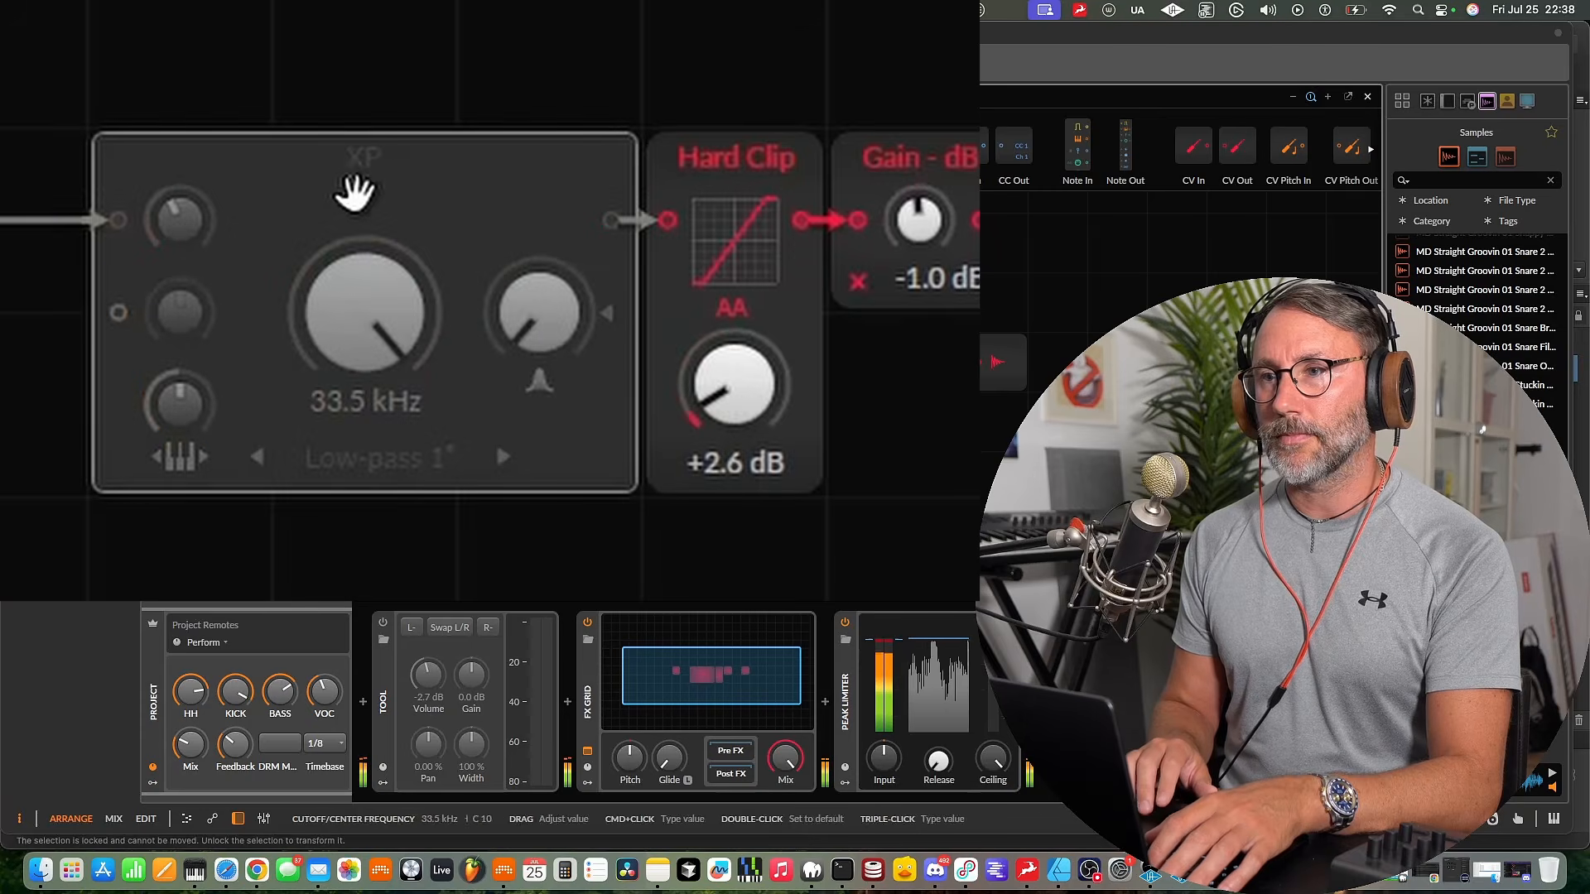
right_click(327, 168)
left_click(365, 264)
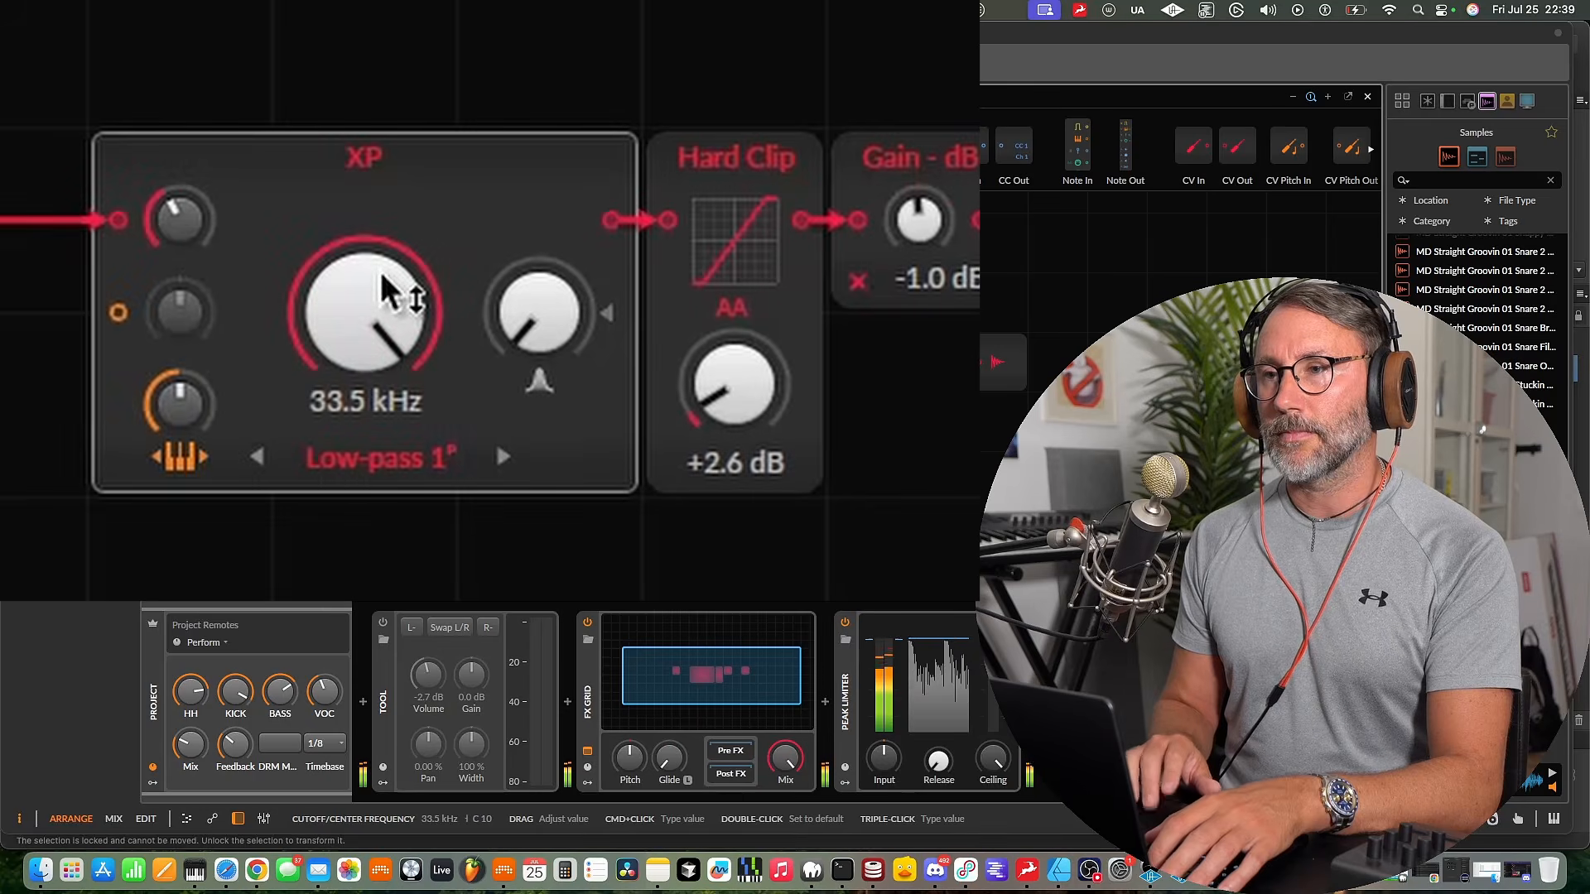
left_click(588, 622)
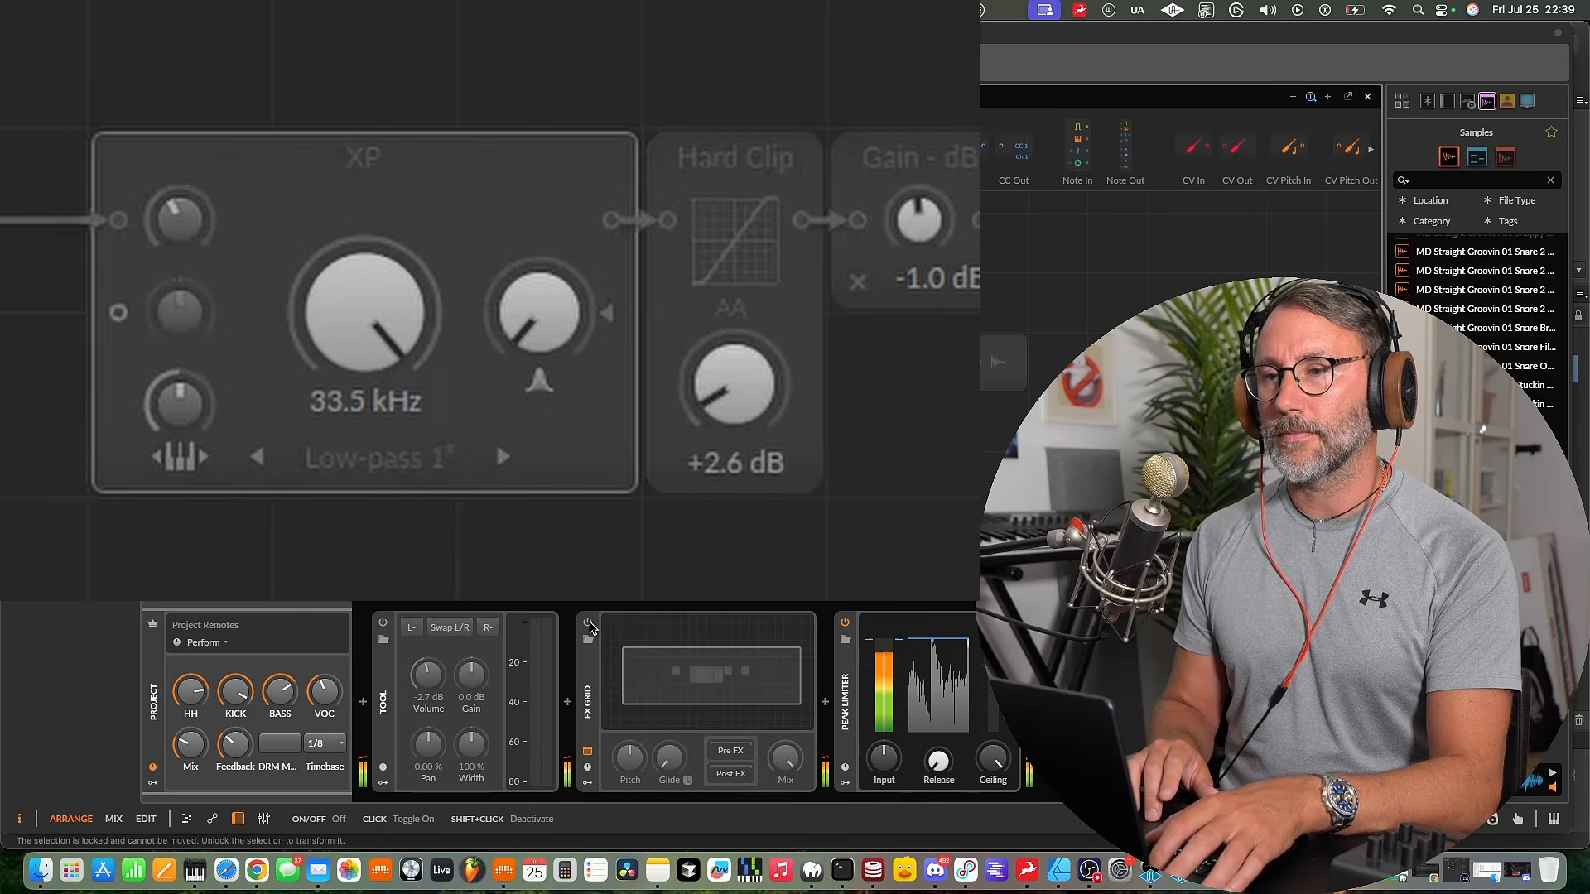
left_click(589, 624)
Set the Hard Clip drive to +3.6 dB during playback, and stop and restart the project
mouse_move(752, 419)
left_mouse_down()
mouse_move(752, 356)
mouse_move(752, 404)
left_mouse_up()
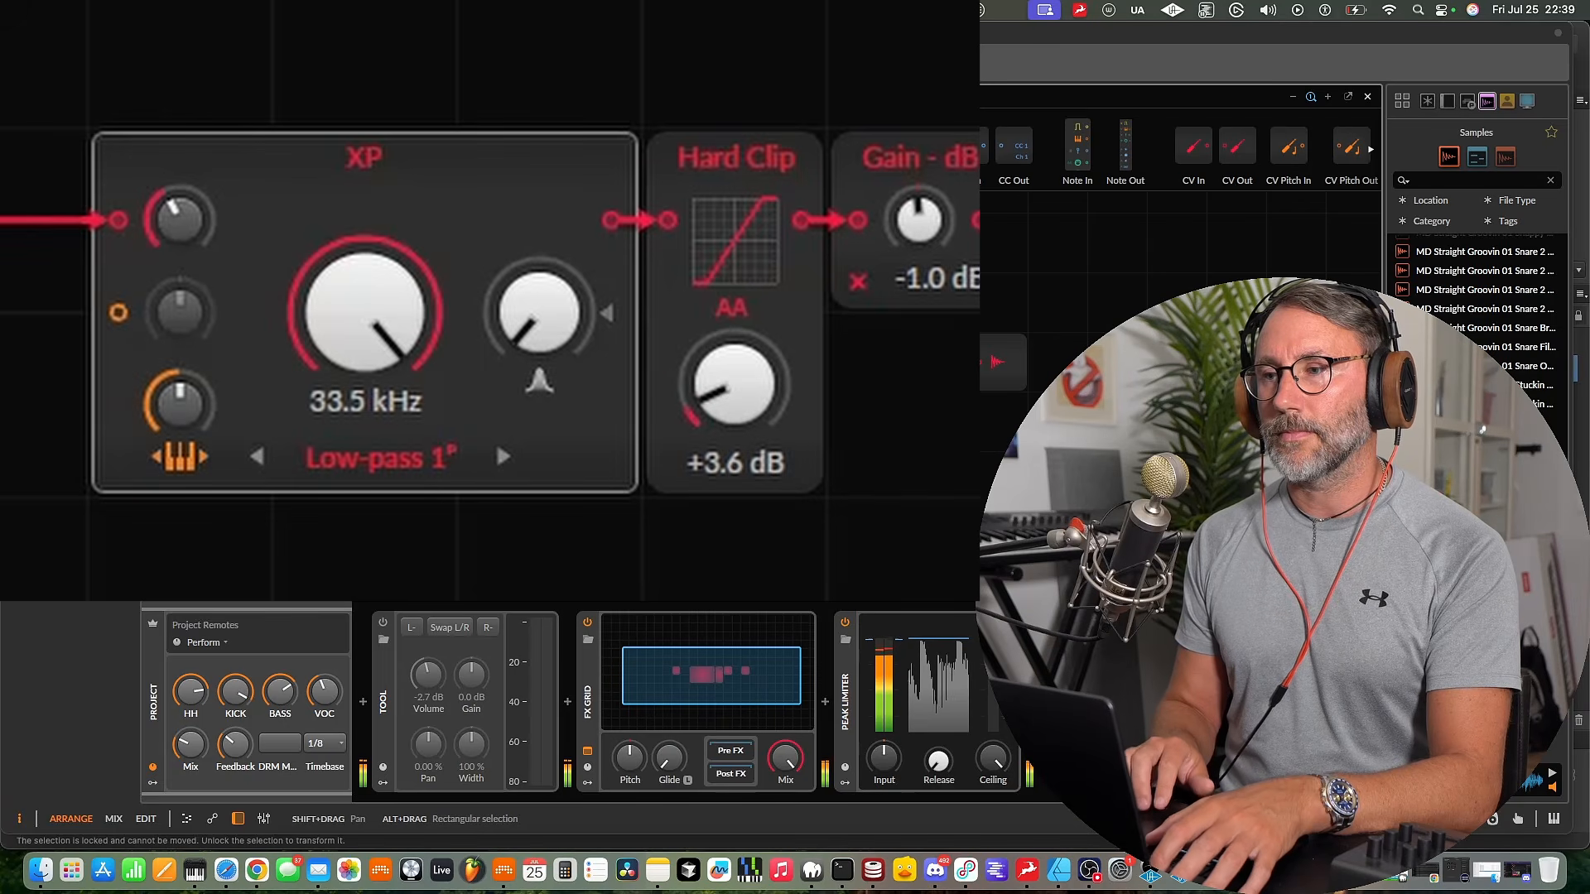
key("space")
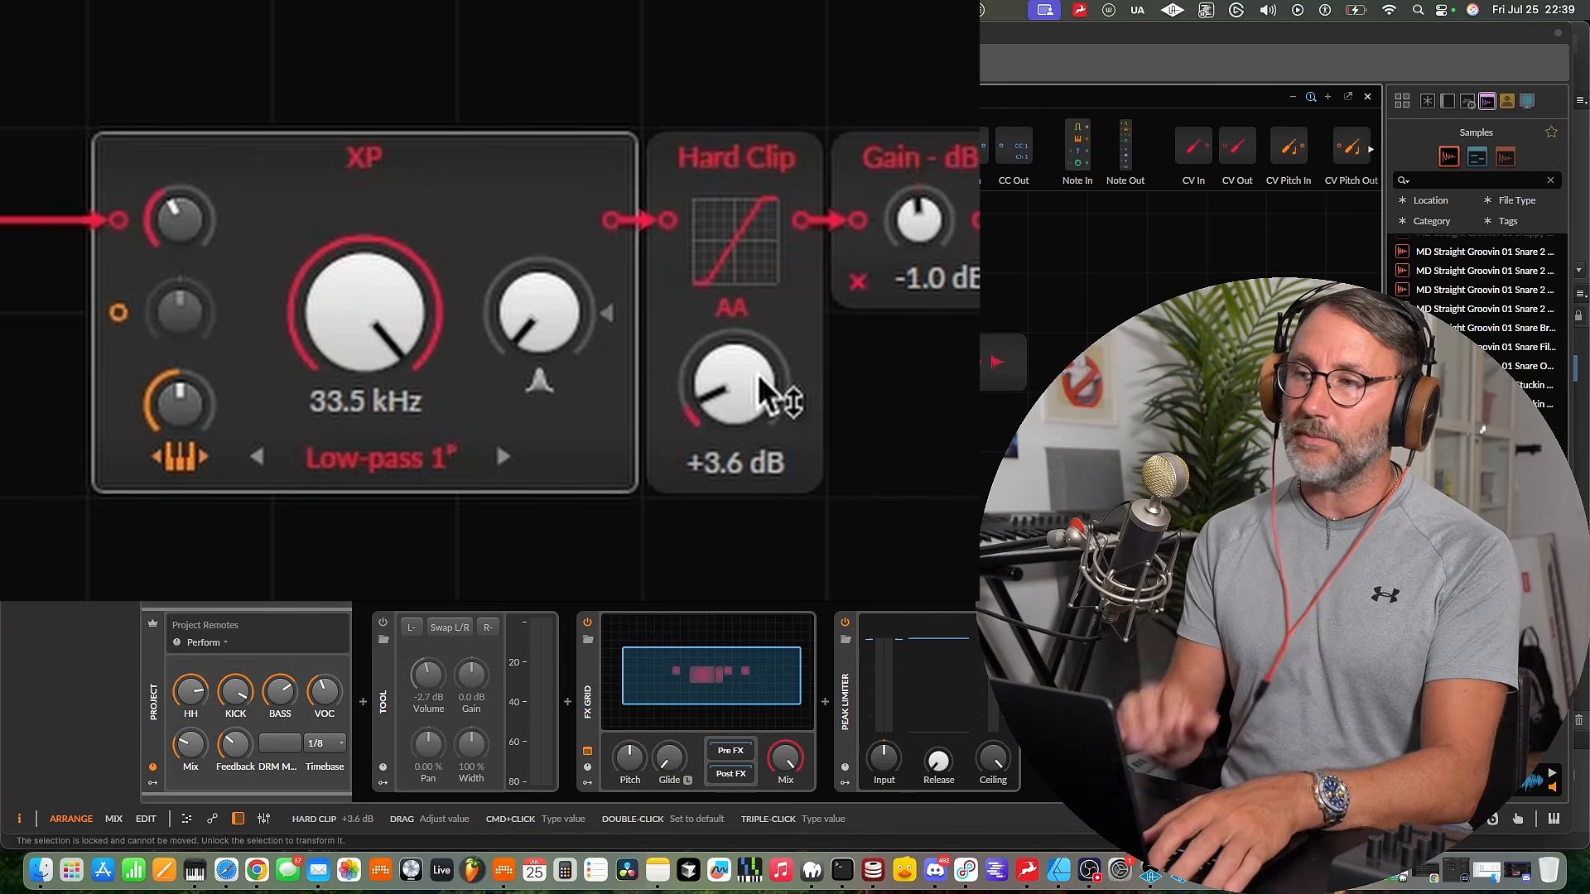
key("space")
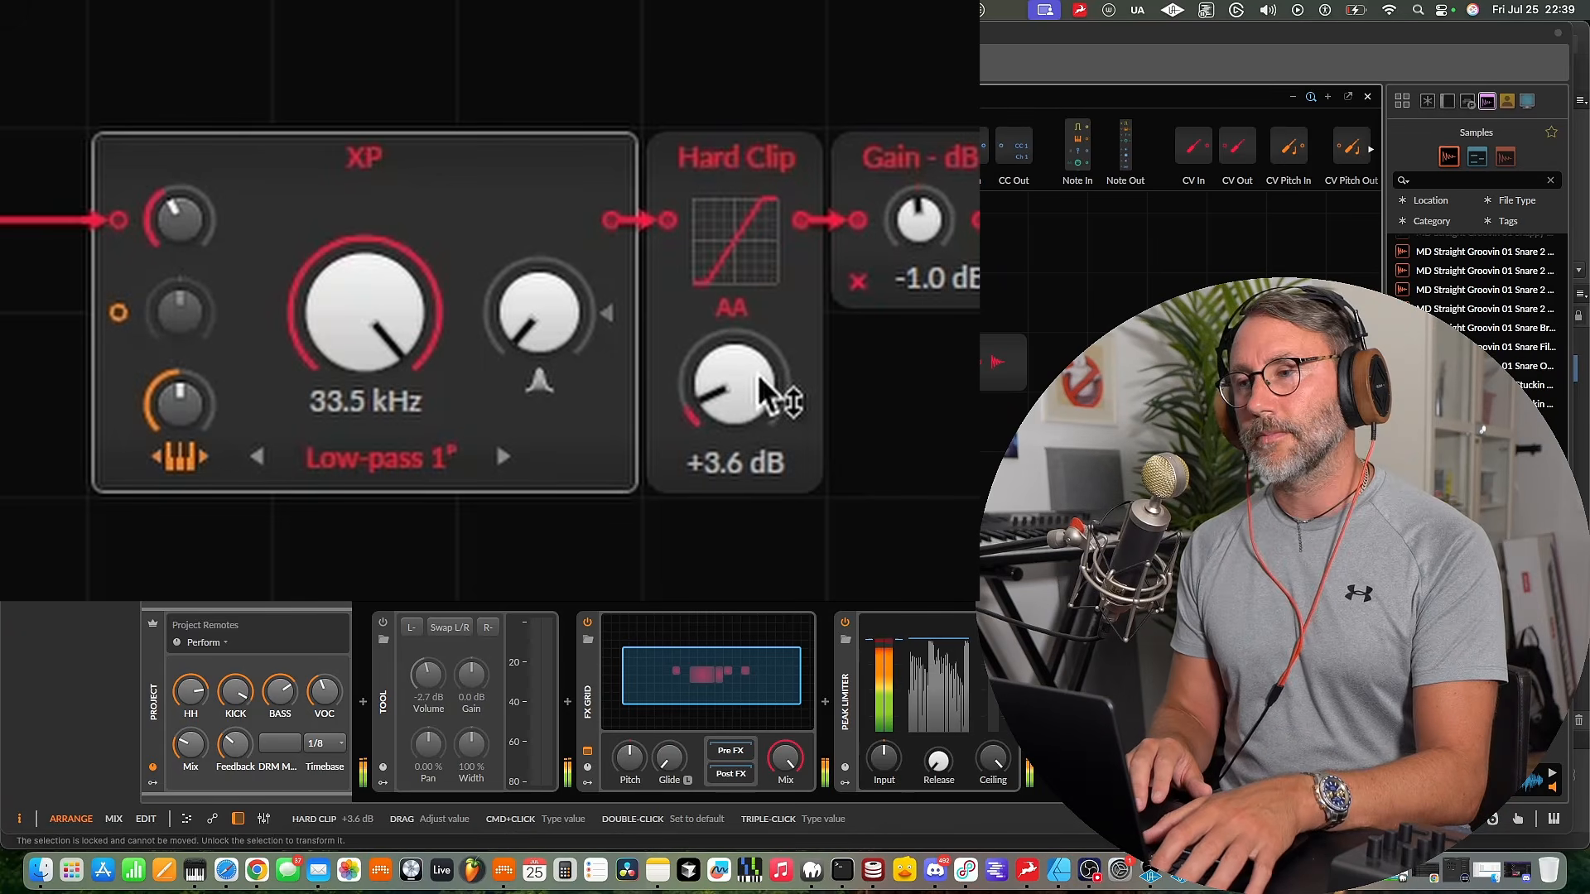